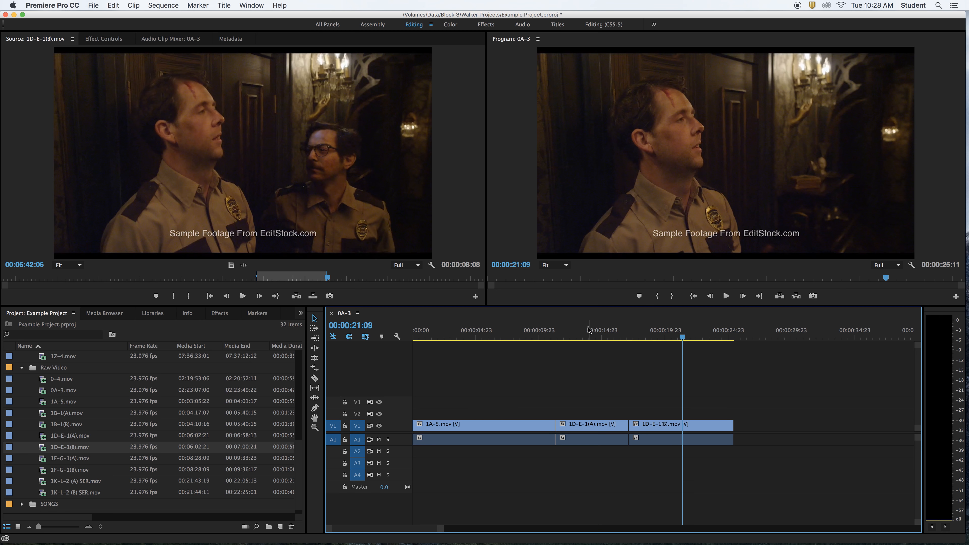
Scrub the 0A-3 sequence back to 00:00:05:01, within the 1A-5.mov clip
{"action": "left_click_drag", "start_coordinate": [590, 329], "coordinate": [477, 332]}
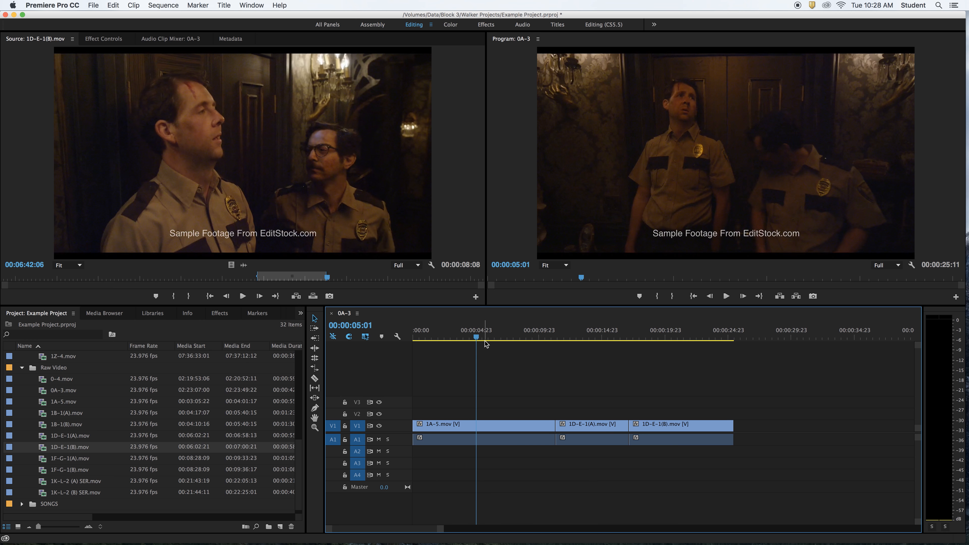
{"action": "left_click", "coordinate": [493, 425]}
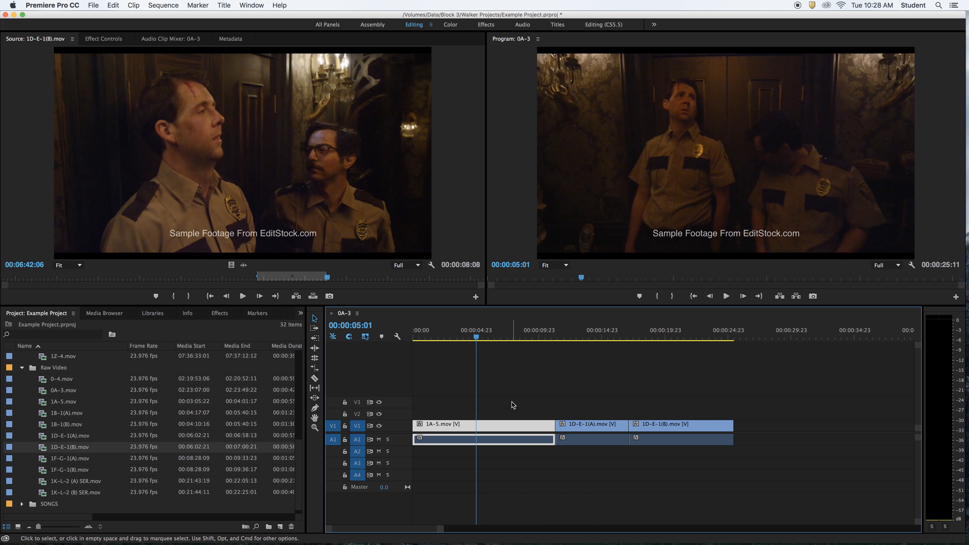
{"action": "left_click", "coordinate": [512, 404]}
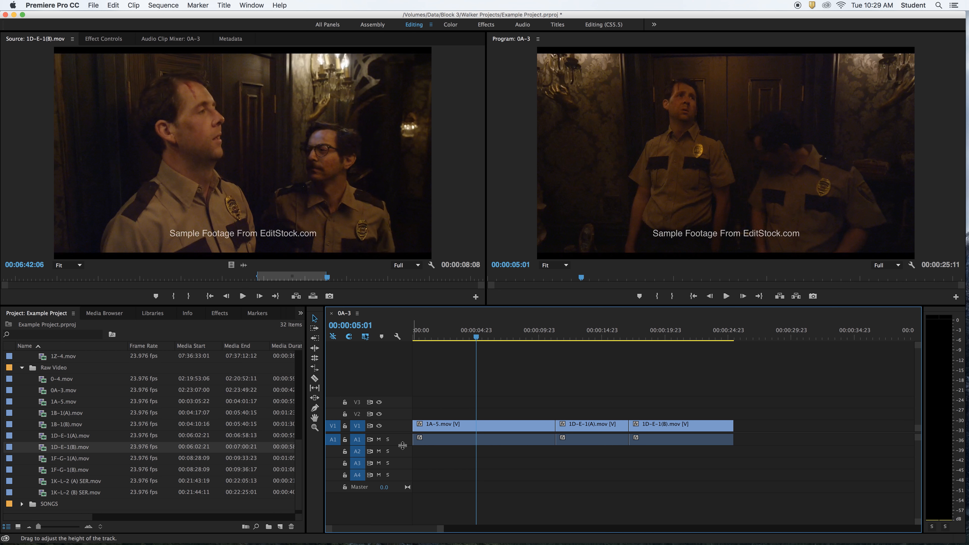
Expand audio track A1 to reveal its waveforms and try taller and shorter heights for all audio tracks
{"action": "left_click_drag", "start_coordinate": [403, 445], "coordinate": [403, 464]}
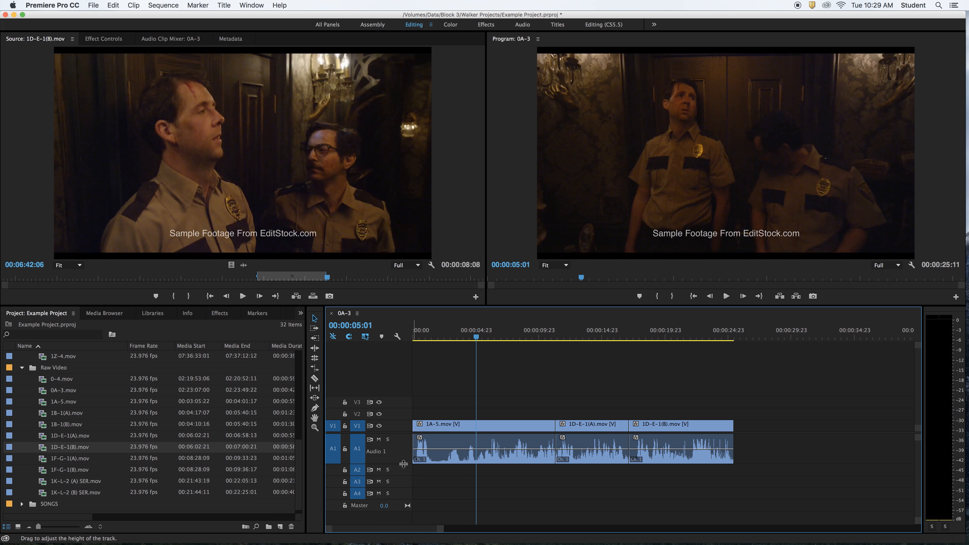
{"action": "scroll", "coordinate": [403, 461], "scroll_direction": "down", "scroll_amount": 1}
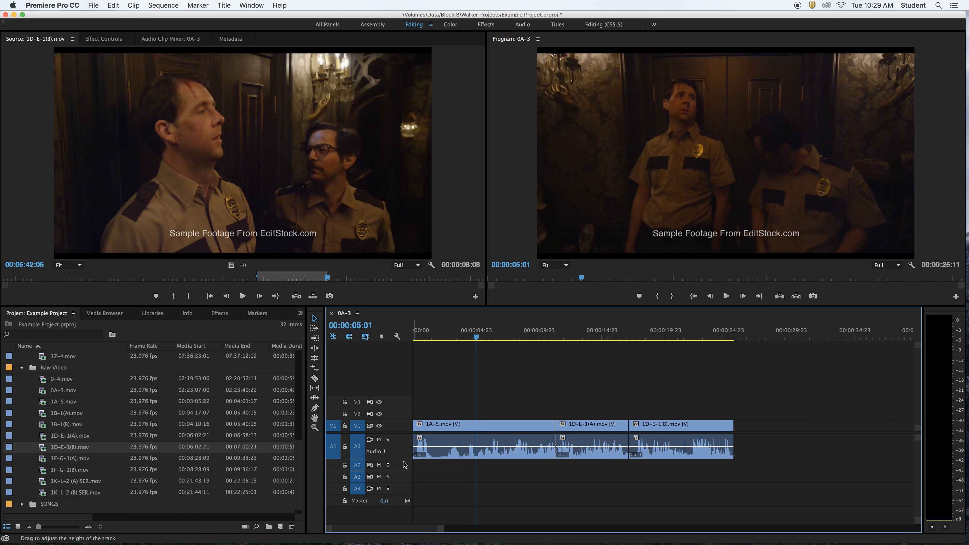
{"action": "scroll", "coordinate": [404, 461], "scroll_direction": "down", "scroll_amount": 3}
{"action": "scroll", "coordinate": [404, 464], "scroll_direction": "up", "scroll_amount": 2}
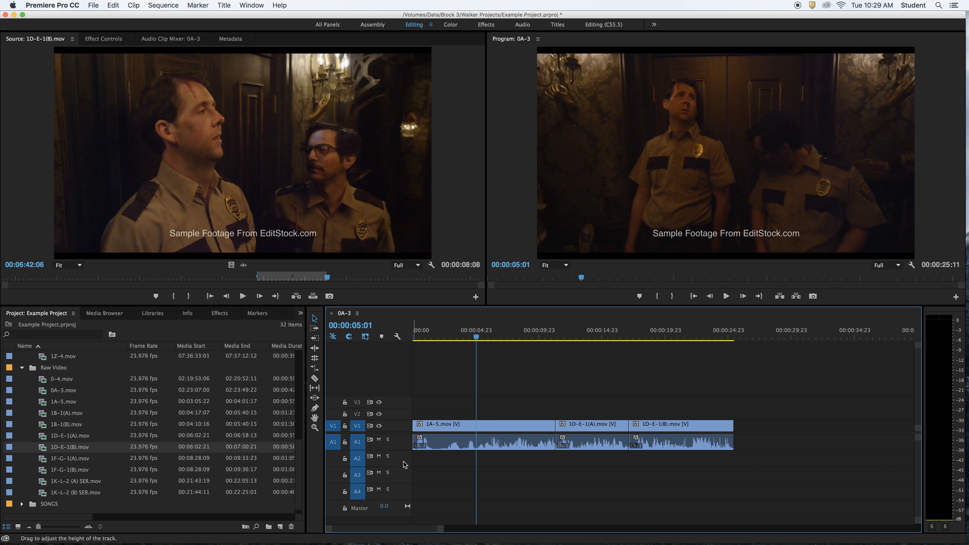
{"action": "scroll", "coordinate": [403, 462], "scroll_direction": "up", "scroll_amount": 3}
{"action": "scroll", "coordinate": [403, 461], "scroll_direction": "up", "scroll_amount": 2}
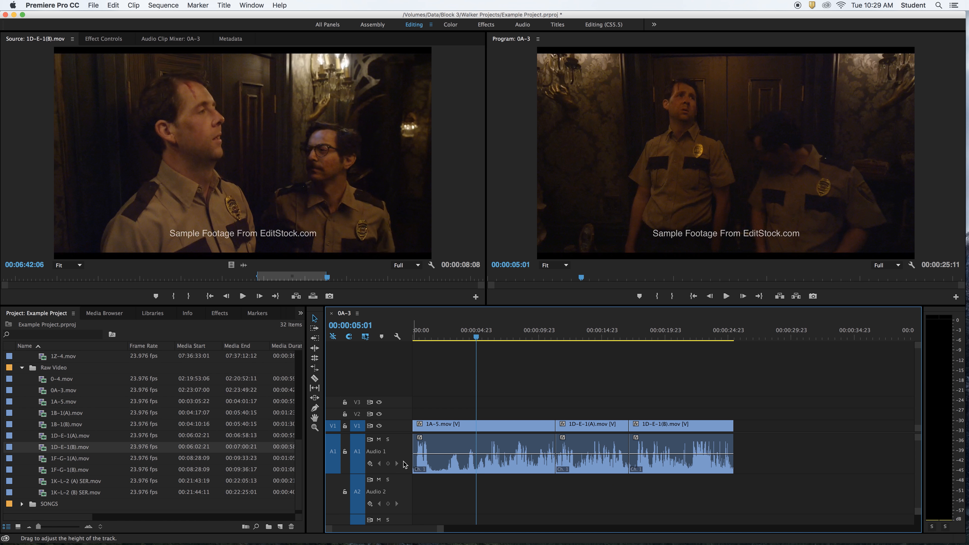
{"action": "scroll", "coordinate": [404, 464], "scroll_direction": "down", "scroll_amount": 2}
{"action": "scroll", "coordinate": [404, 460], "scroll_direction": "down", "scroll_amount": 3}
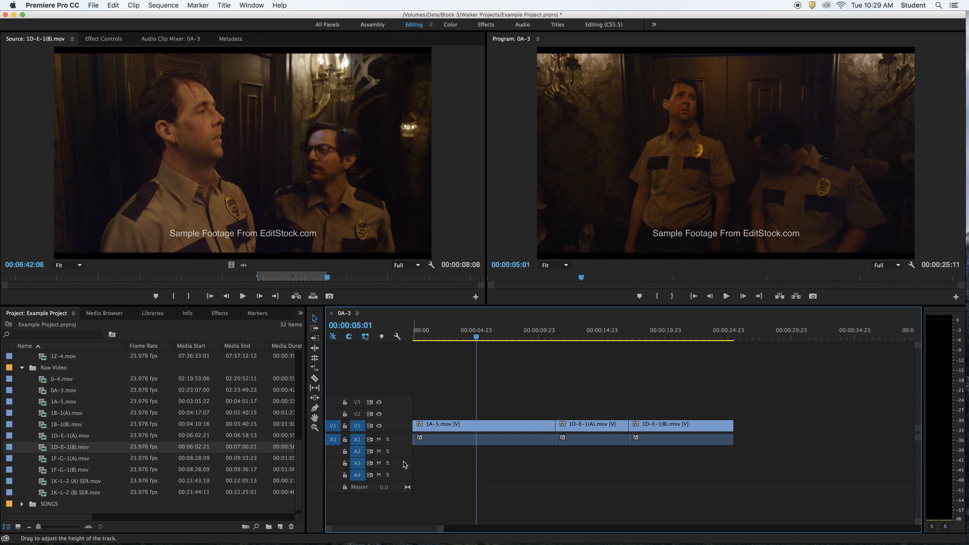
{"action": "scroll", "coordinate": [406, 465], "scroll_direction": "up", "scroll_amount": 4}
{"action": "scroll", "coordinate": [403, 461], "scroll_direction": "up", "scroll_amount": 2}
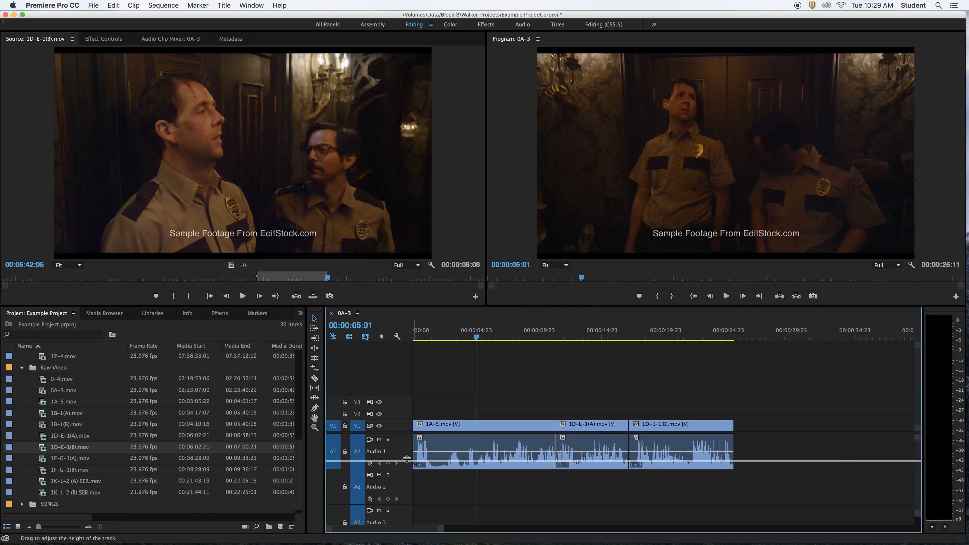
Adjust the audio track heights so A1 shows its waveforms while A2 to A4 are kept compact
{"action": "mouse_move", "coordinate": [407, 459]}
{"action": "left_mouse_down"}
{"action": "mouse_move", "coordinate": [406, 442]}
{"action": "mouse_move", "coordinate": [406, 458]}
{"action": "left_mouse_up"}
{"action": "left_click_drag", "start_coordinate": [407, 498], "coordinate": [409, 463]}
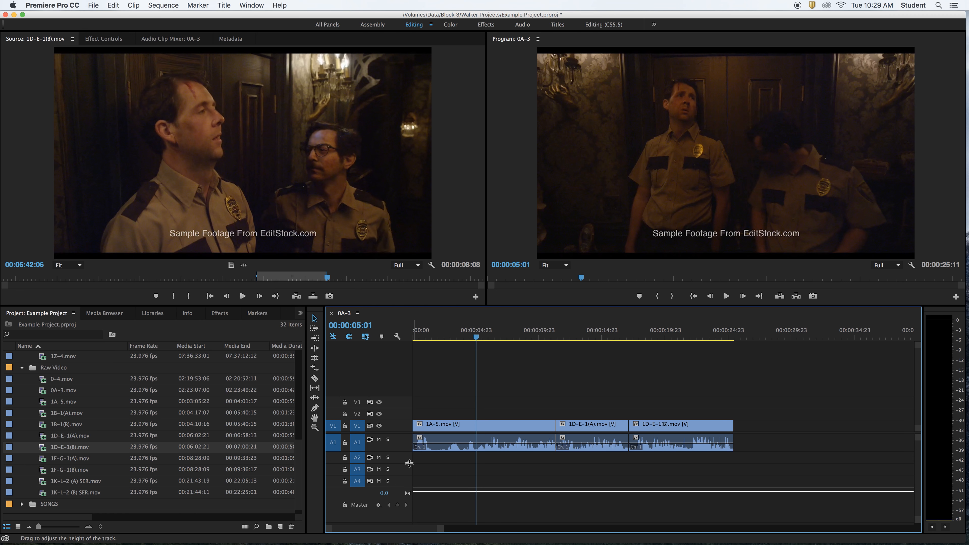
{"action": "key", "text": "alt+="}
{"action": "key", "text": "alt+minus"}
{"action": "key", "text": "alt+minus"}
{"action": "key", "text": "alt+="}
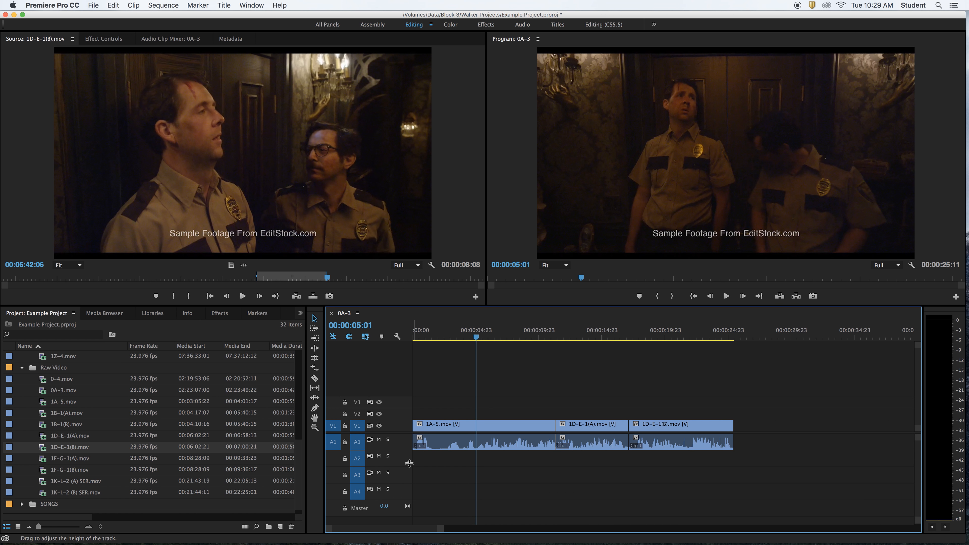
{"action": "key", "text": "alt+="}
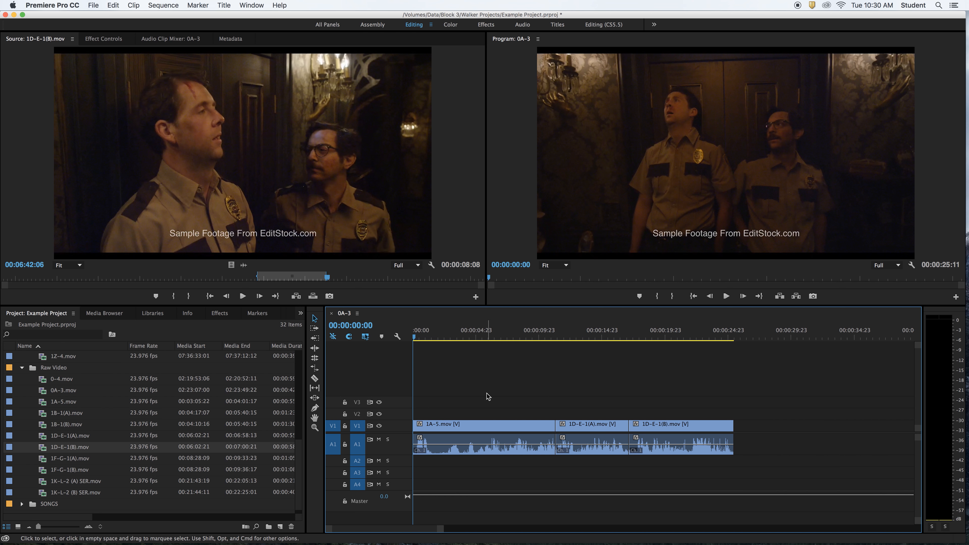
Play the sequence from its start to about 9 seconds and return the playhead to 00:00:04:04
{"action": "key", "text": "space"}
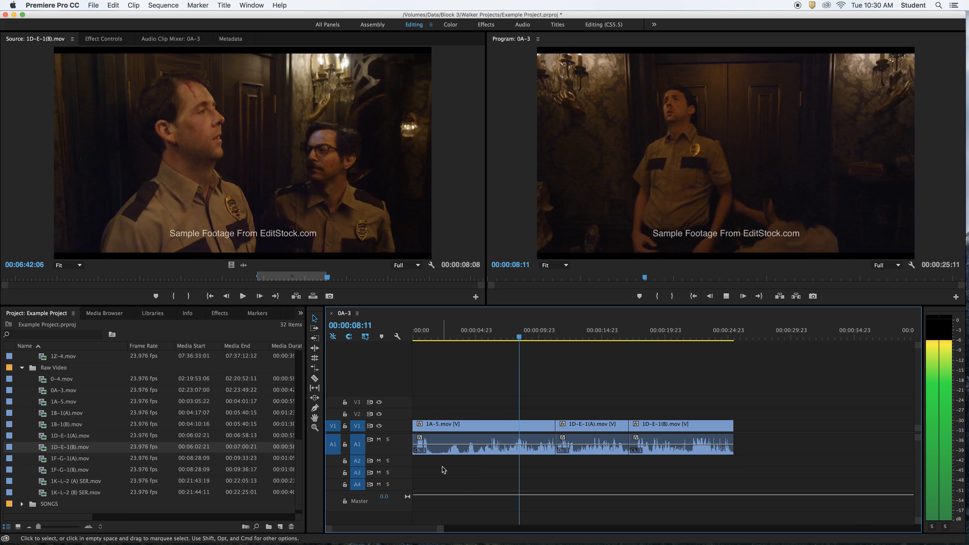
{"action": "key", "text": "space"}
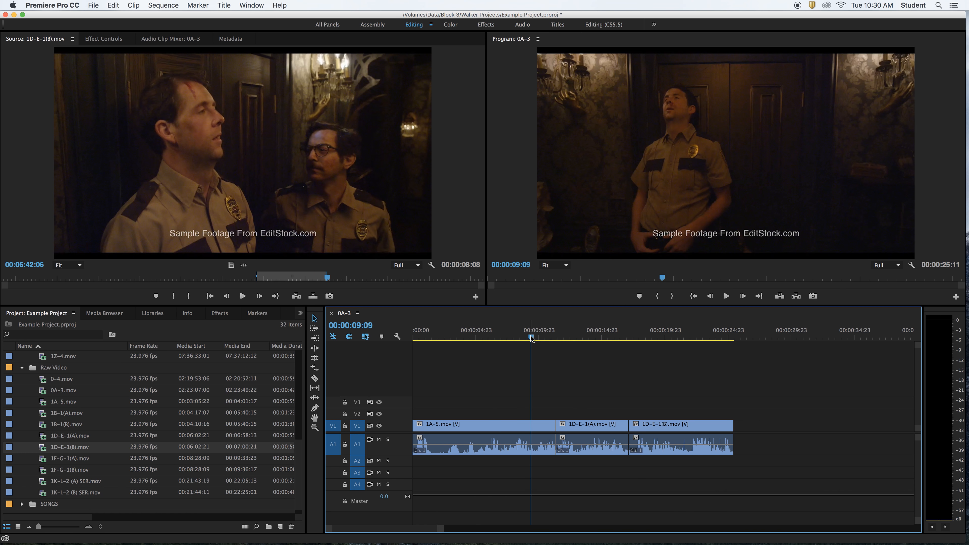
{"action": "left_click_drag", "start_coordinate": [531, 337], "coordinate": [465, 348]}
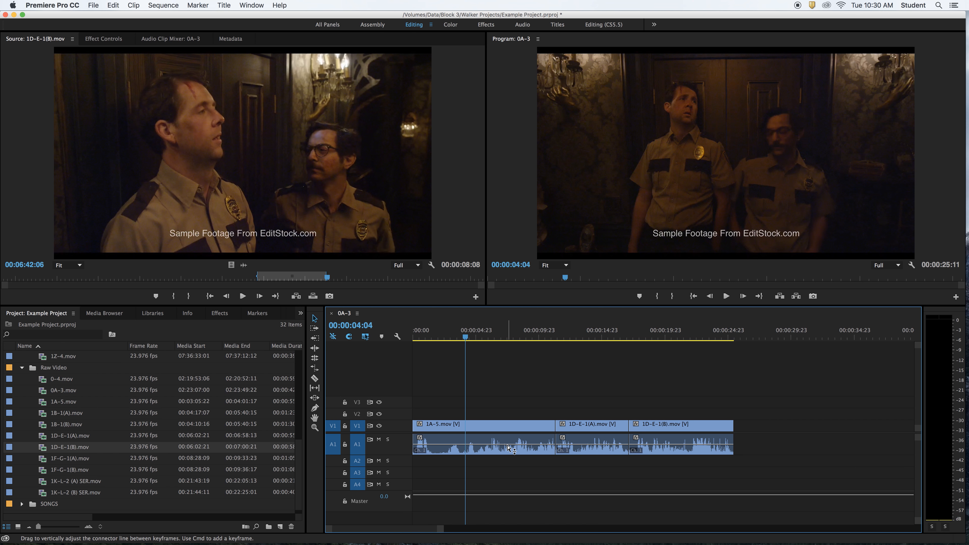
Lower the 1A-5.mov audio level to -∞ dB and raise it above the middle of the clip, playing each setting
{"action": "mouse_move", "coordinate": [494, 448]}
{"action": "left_mouse_down"}
{"action": "mouse_move", "coordinate": [495, 438]}
{"action": "mouse_move", "coordinate": [495, 453]}
{"action": "left_mouse_up"}
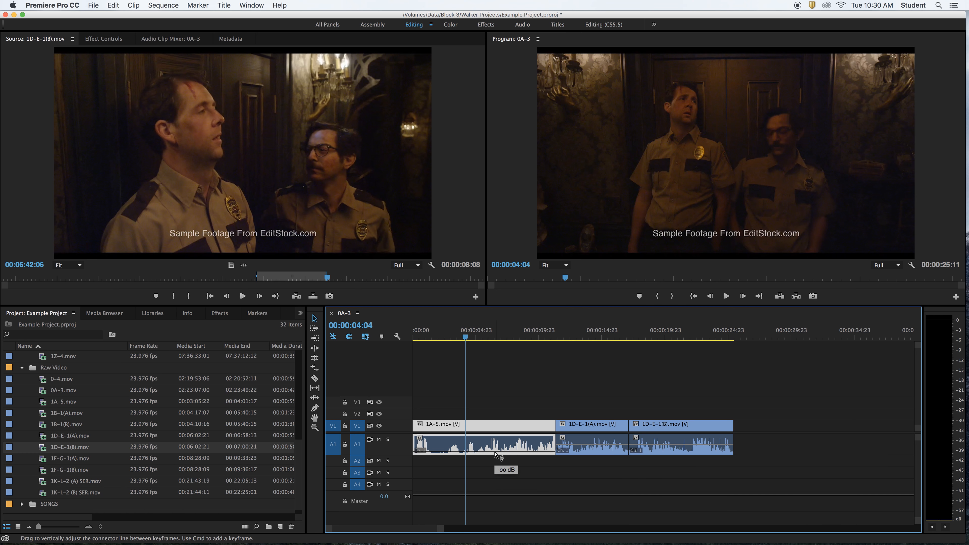
{"action": "key", "text": "space"}
{"action": "left_click_drag", "start_coordinate": [495, 453], "coordinate": [495, 443]}
{"action": "key", "text": "space"}
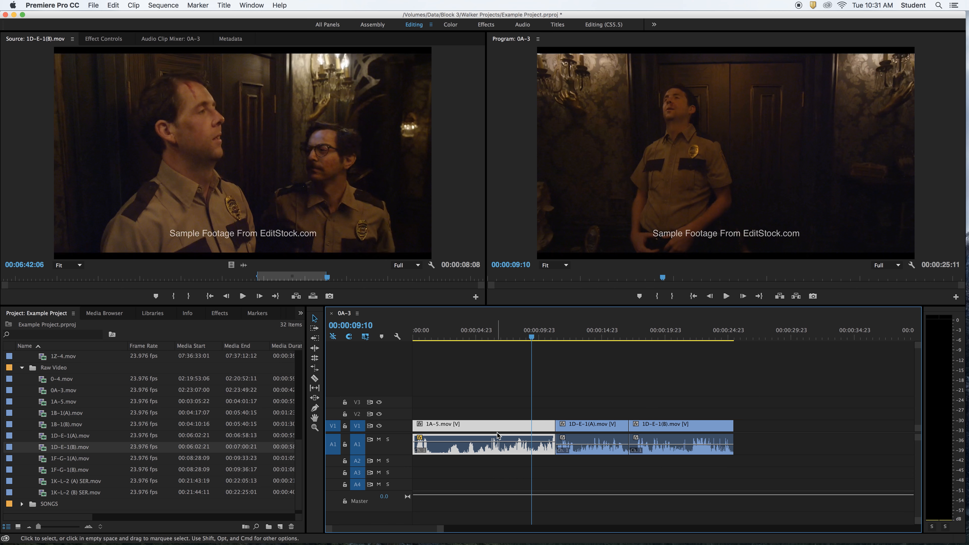
Play the beginning of the sequence and check the 1A-5.mov loudness on the audio meters
{"action": "left_click", "coordinate": [428, 337]}
{"action": "left_click", "coordinate": [419, 336]}
{"action": "key", "text": "space"}
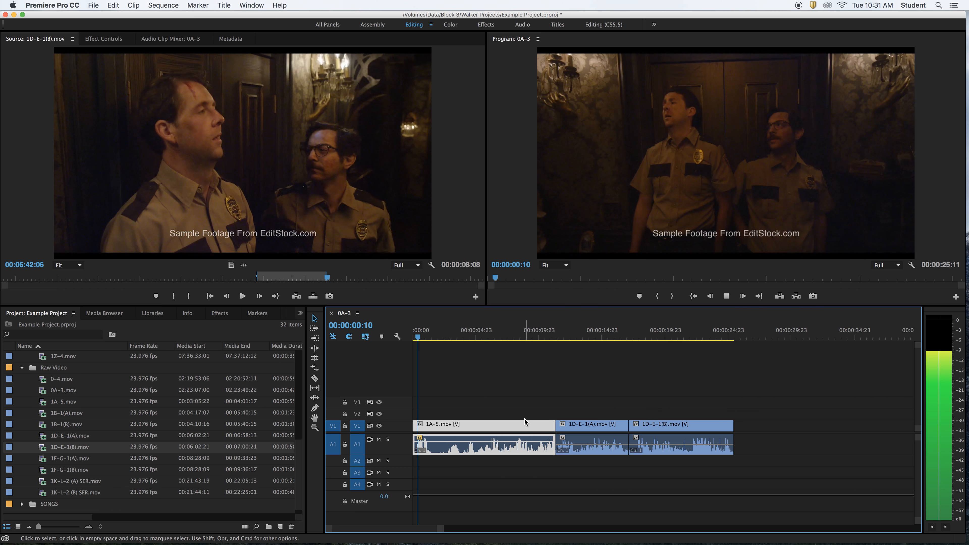
{"action": "key", "text": "space"}
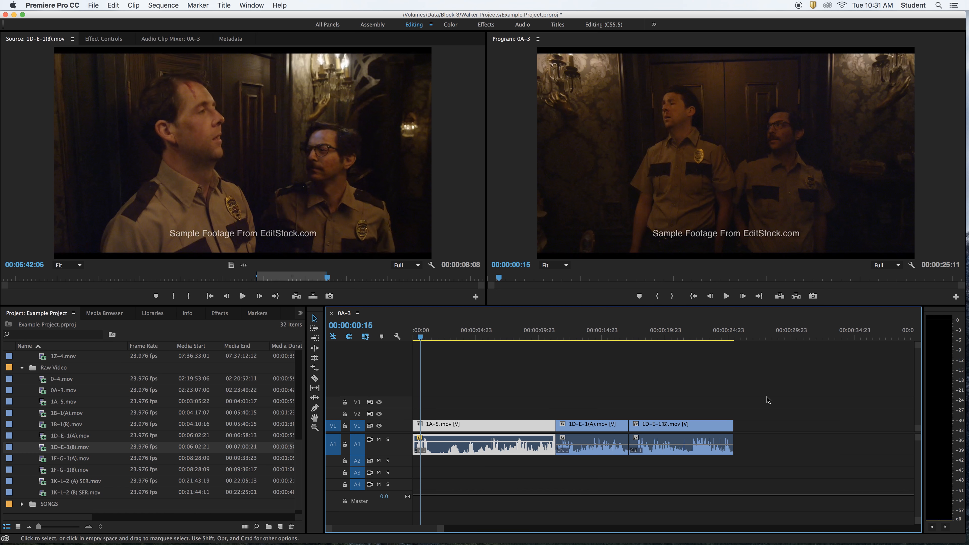
{"action": "left_click", "coordinate": [955, 317]}
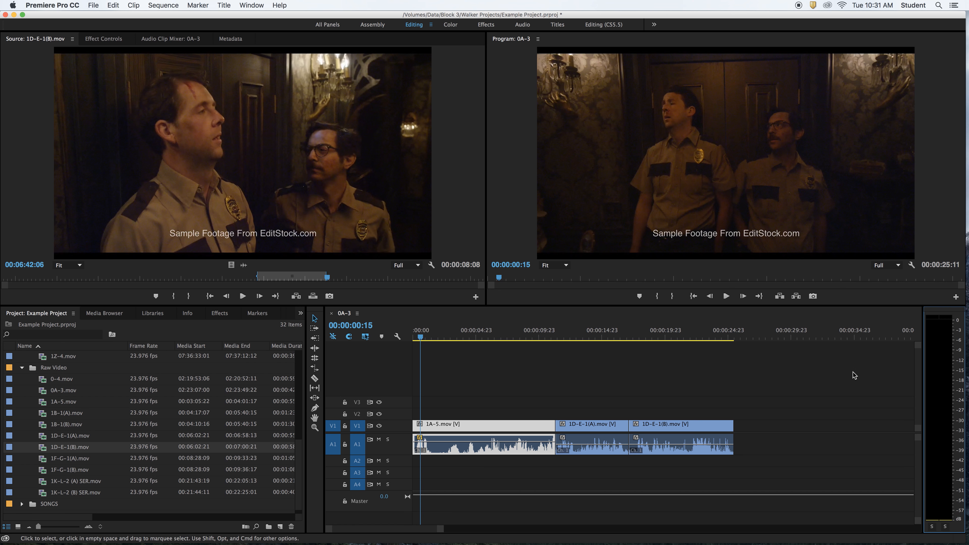
Lower the 1A-5.mov audio level to about -16.58 dB and play the clip to check the meters
{"action": "left_click_drag", "start_coordinate": [461, 439], "coordinate": [461, 450]}
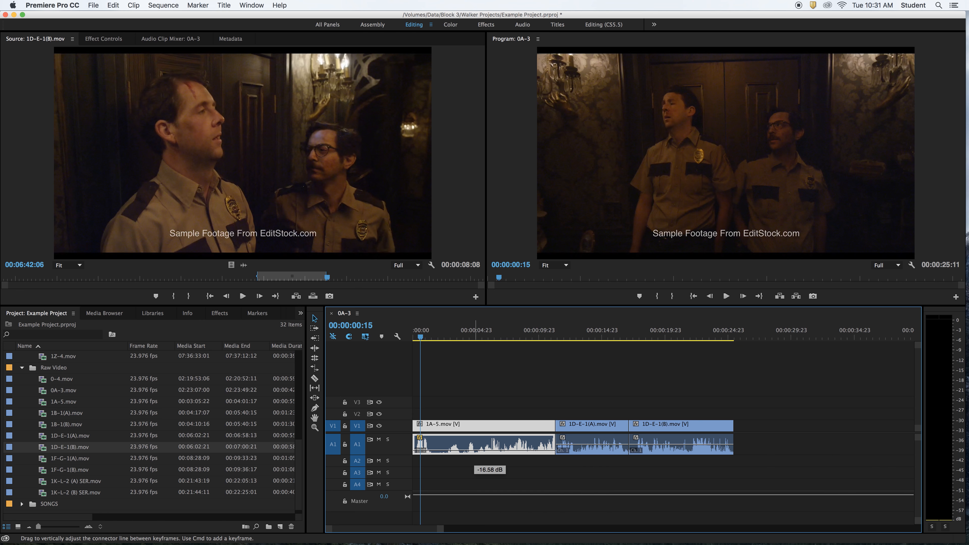
{"action": "key", "text": "space"}
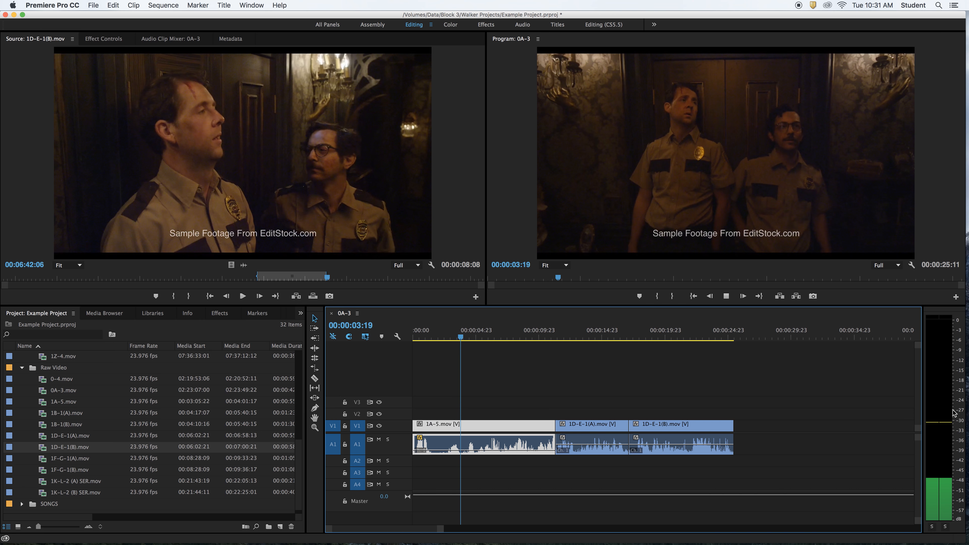
{"action": "key", "text": "space"}
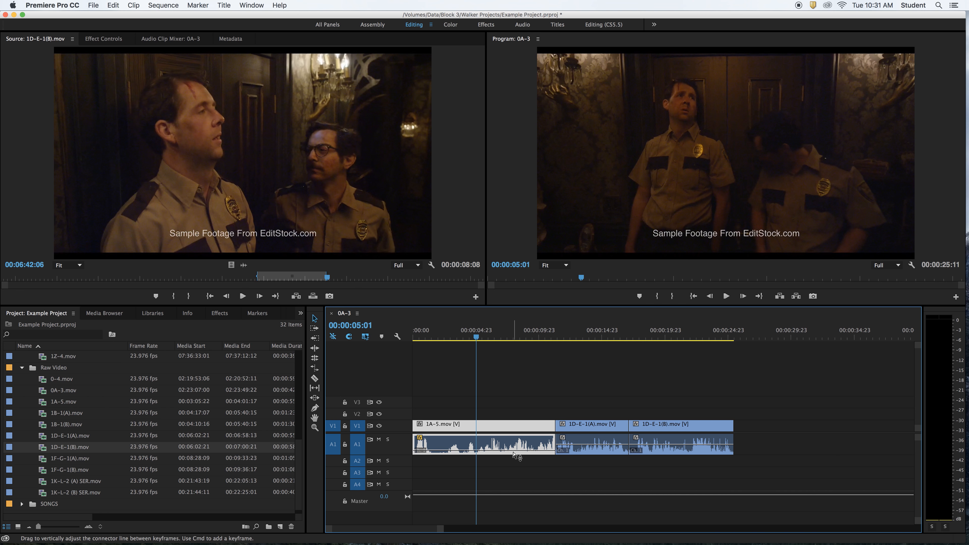
Raise the 1A-5.mov audio level slightly and play the clip again from the sequence start
{"action": "left_click_drag", "start_coordinate": [513, 451], "coordinate": [515, 448]}
{"action": "key", "text": "space"}
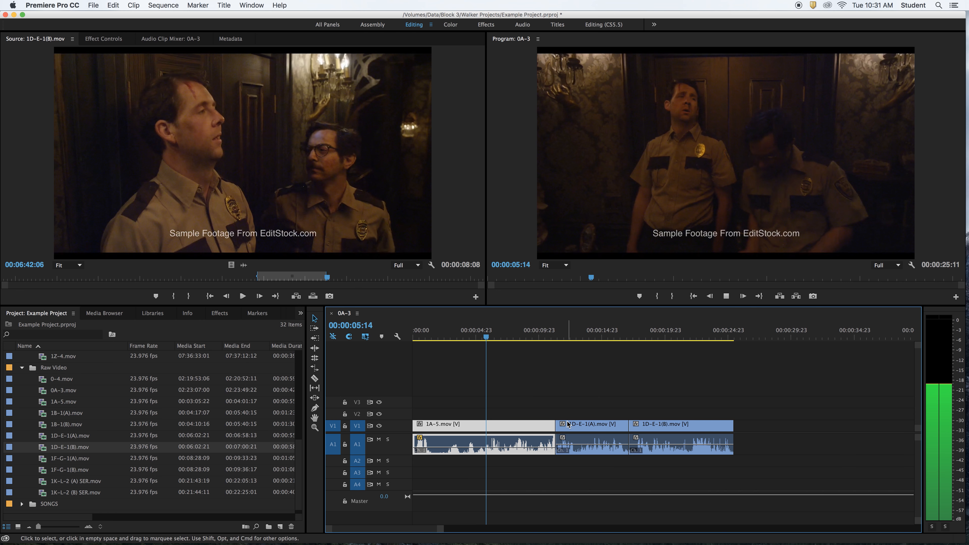
{"action": "key", "text": "Home"}
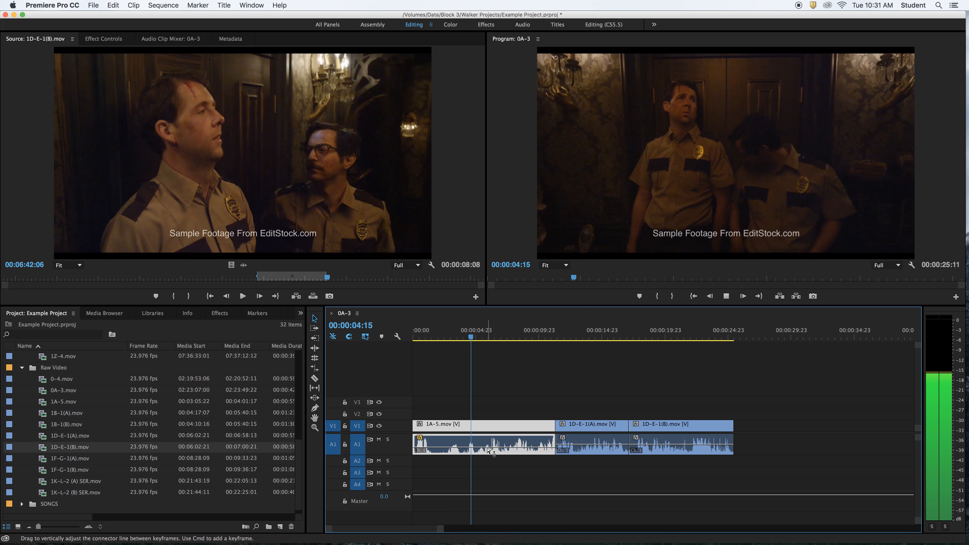
{"action": "key", "text": "space"}
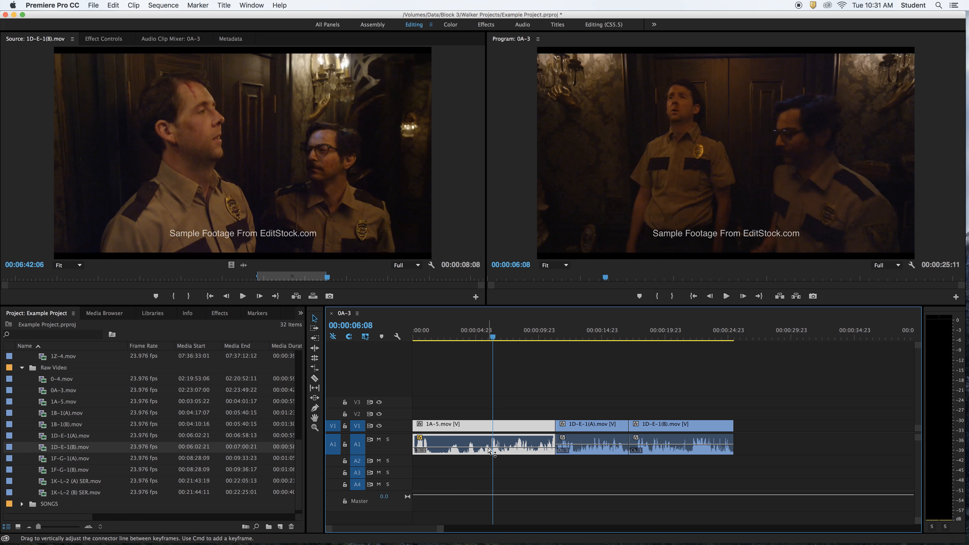
Raise the 1A-5.mov audio level to about -0.32 dB and replay the clip to check its loudness
{"action": "left_click_drag", "start_coordinate": [487, 447], "coordinate": [487, 446]}
{"action": "key", "text": "space"}
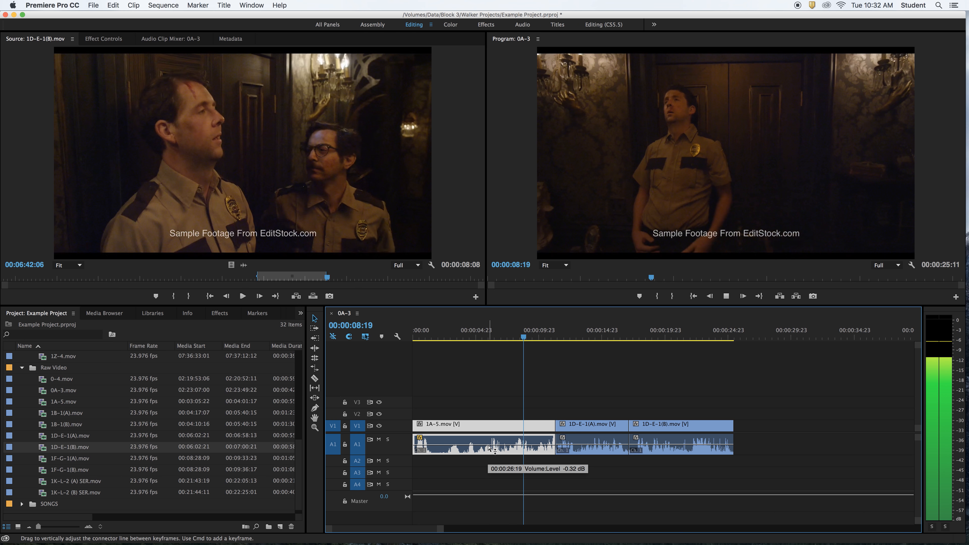
{"action": "key", "text": "space"}
{"action": "left_click", "coordinate": [464, 337]}
{"action": "key", "text": "space"}
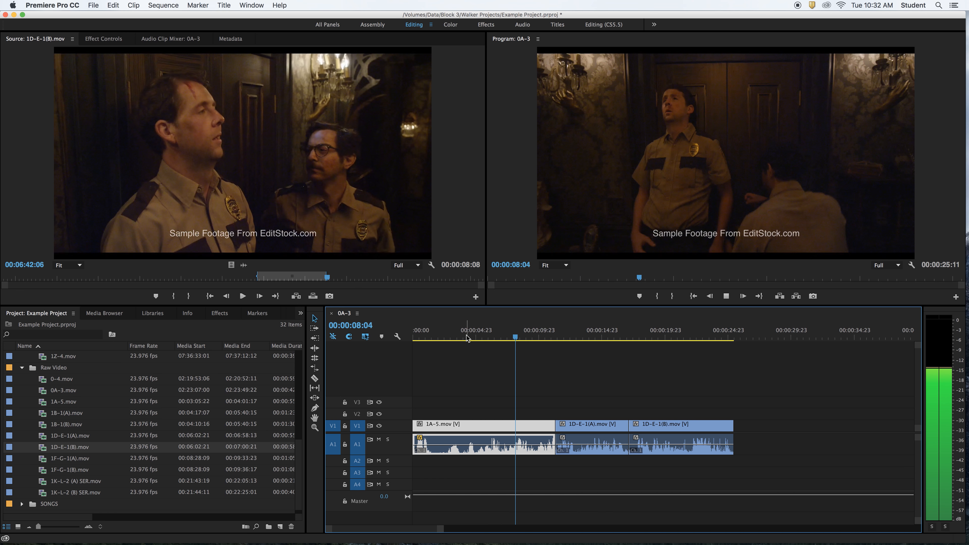
{"action": "key", "text": "space"}
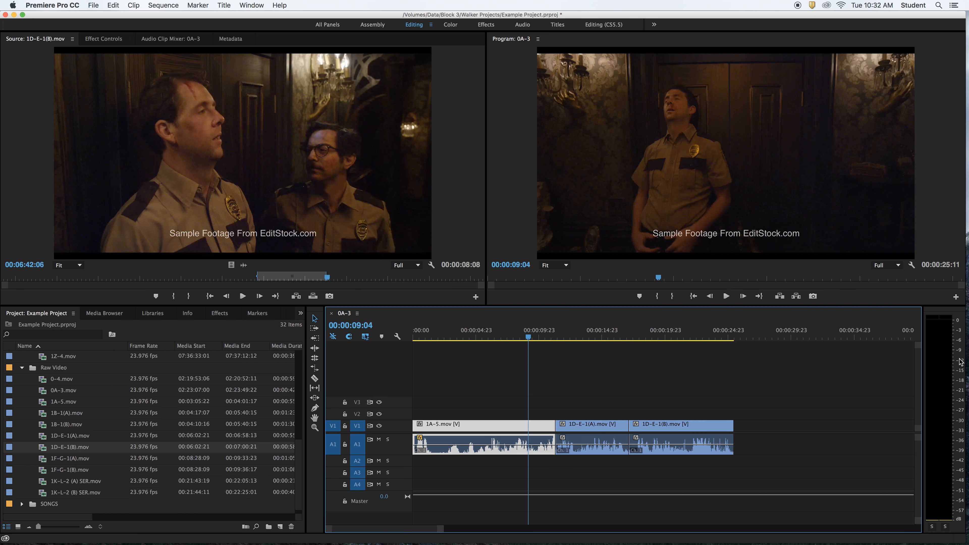
Play short portions of the 1D-E-1(A).mov and 1D-E-1(B).mov clips to compare their loudness
{"action": "left_click", "coordinate": [570, 336]}
{"action": "key", "text": "space"}
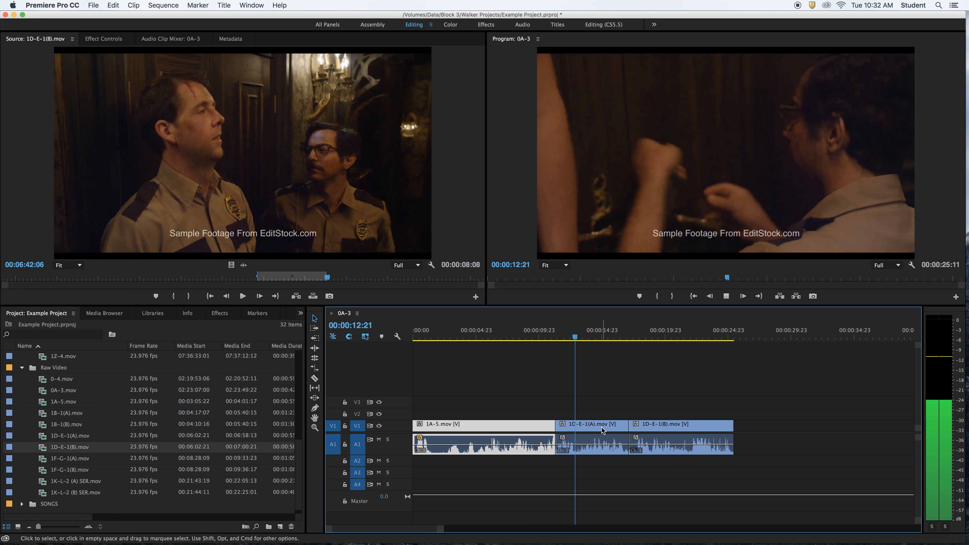
{"action": "key", "text": "space"}
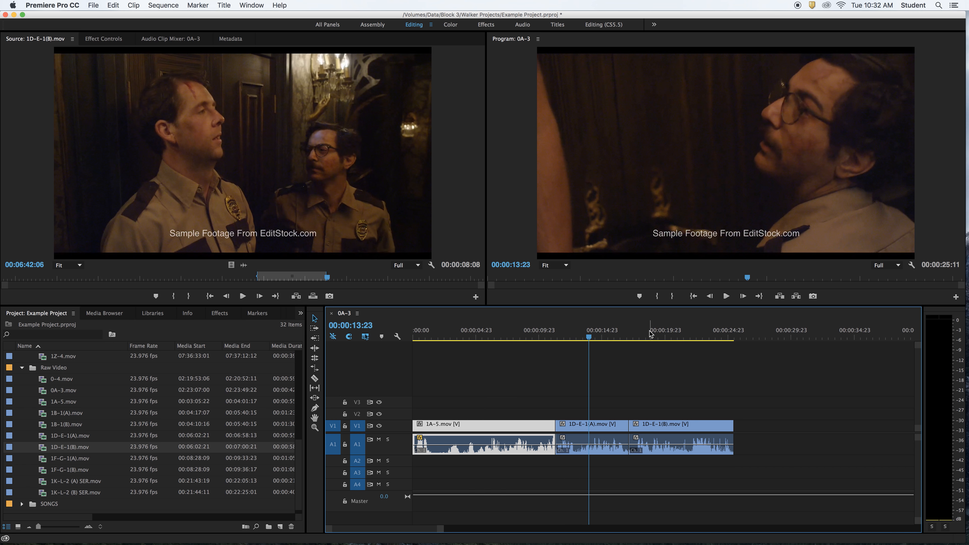
{"action": "left_click", "coordinate": [642, 334]}
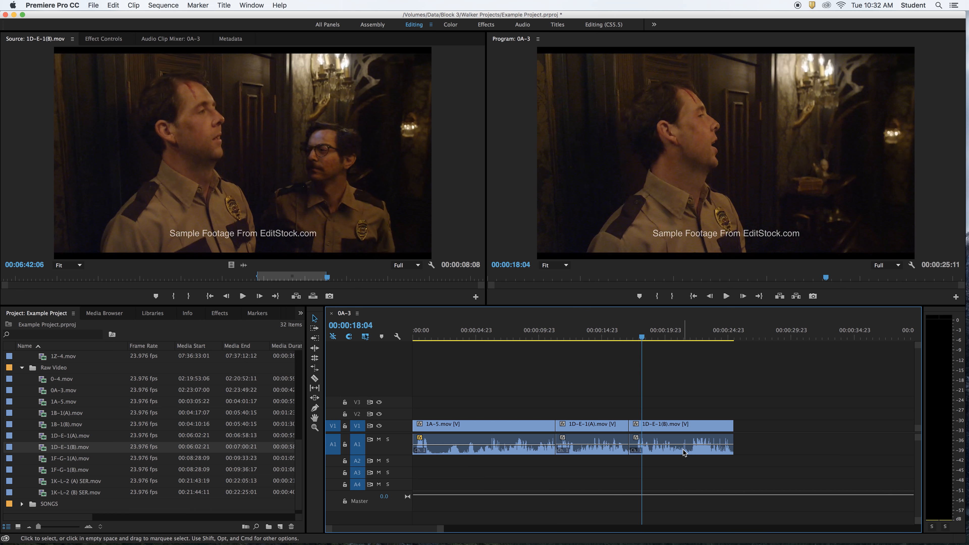
{"action": "key", "text": "space"}
{"action": "key", "text": "space"}
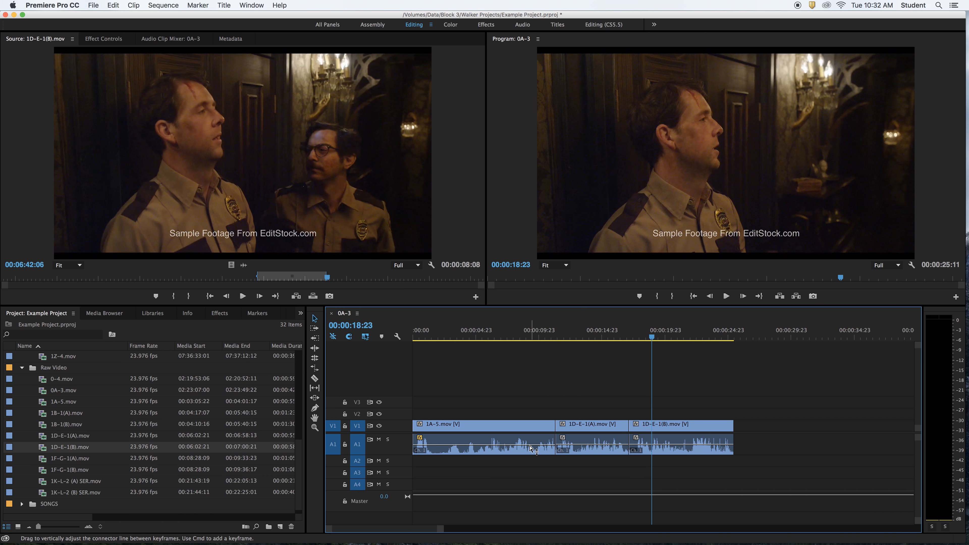
{"action": "left_click", "coordinate": [508, 428]}
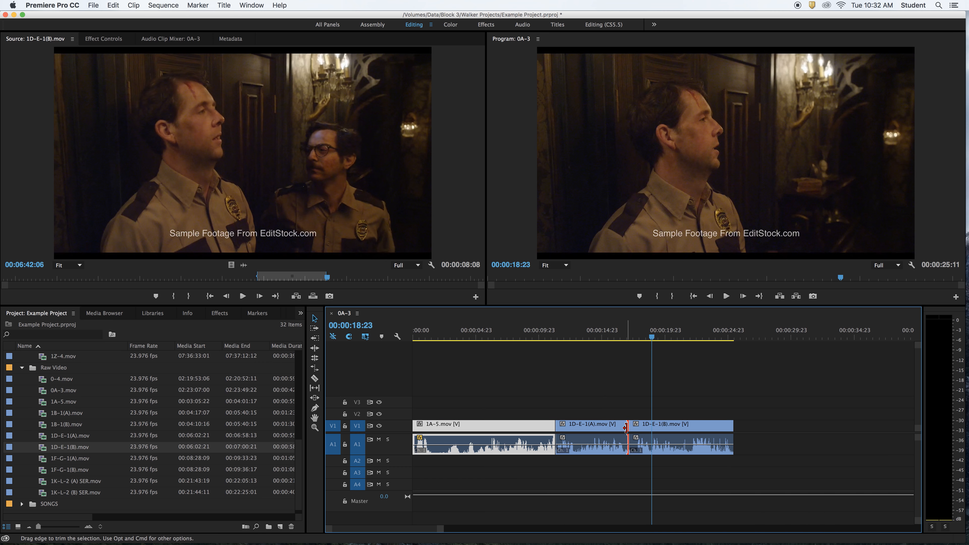
{"action": "left_click", "coordinate": [626, 427]}
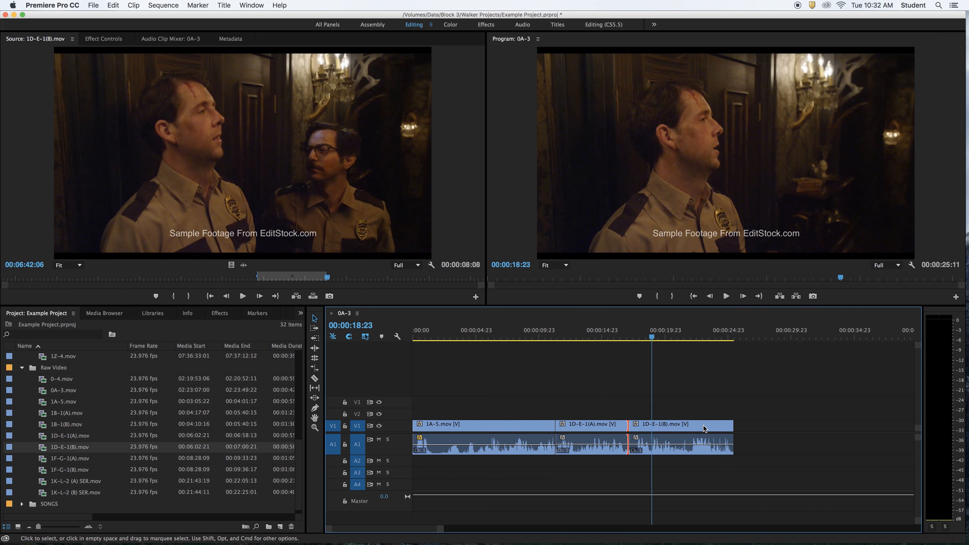
{"action": "left_click", "coordinate": [618, 427]}
{"action": "left_click", "coordinate": [505, 393]}
{"action": "left_click", "coordinate": [477, 338]}
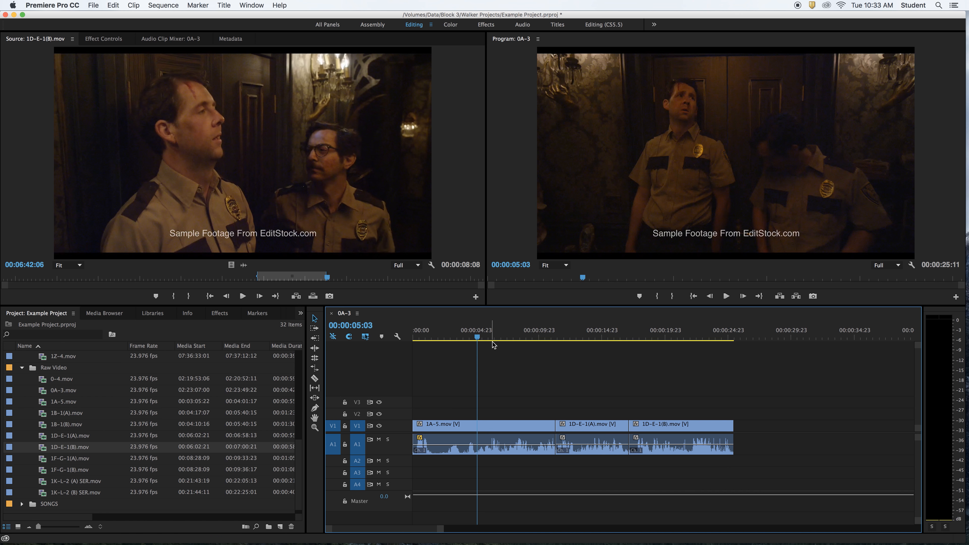
{"action": "left_click", "coordinate": [579, 337]}
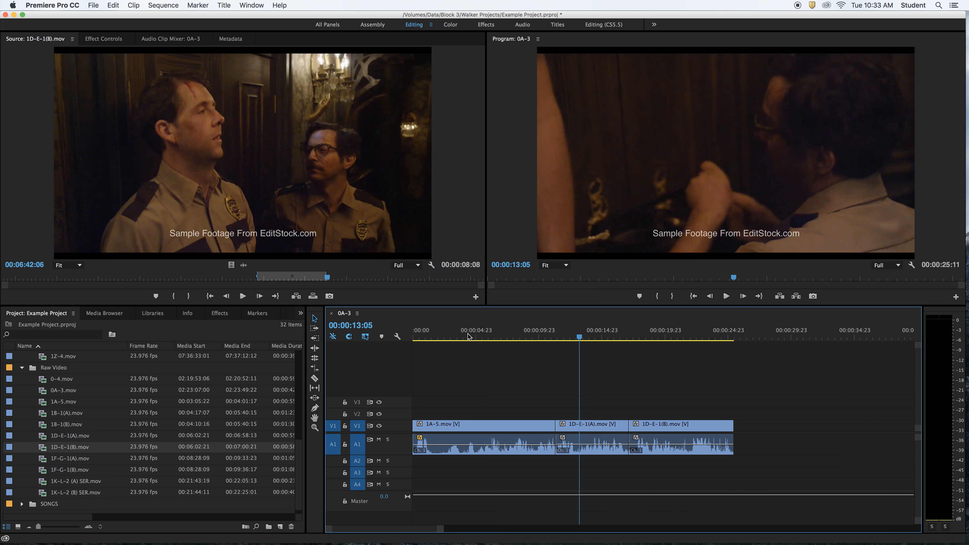
{"action": "left_click", "coordinate": [465, 336]}
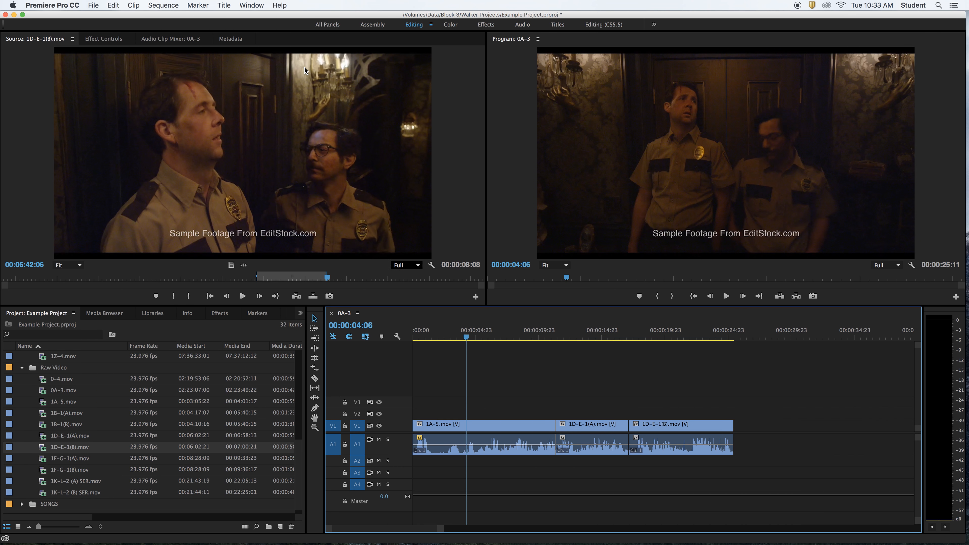
Show the Audio Clip Mixer for the 0A-3 sequence and raise 1A-5.mov's volume to 0.8 dB during playback
{"action": "left_click", "coordinate": [163, 39]}
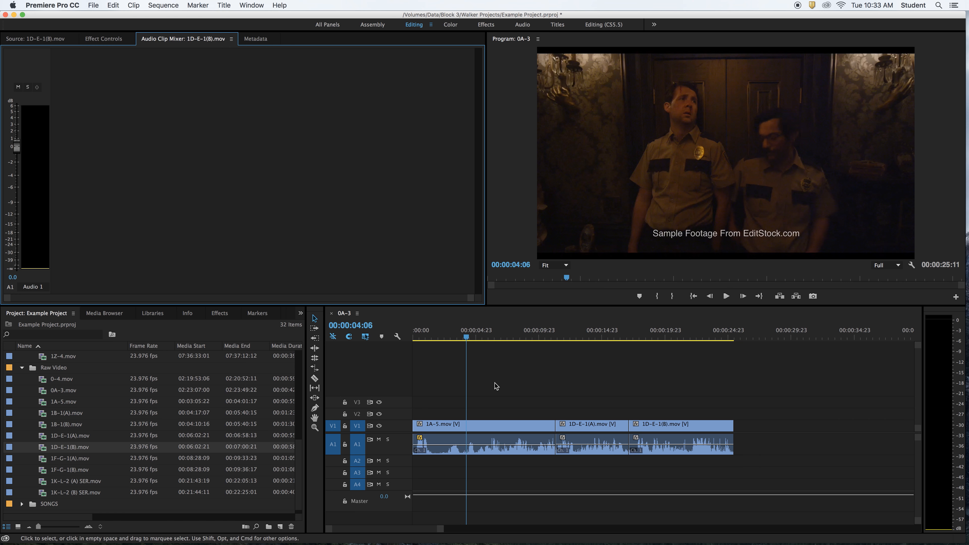
{"action": "key", "text": "space"}
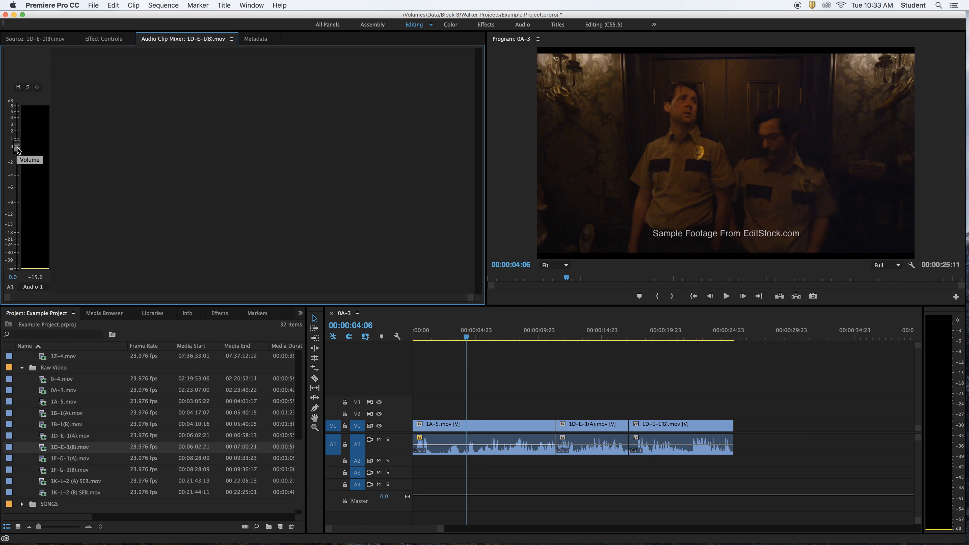
{"action": "left_click_drag", "start_coordinate": [397, 334], "coordinate": [301, 290]}
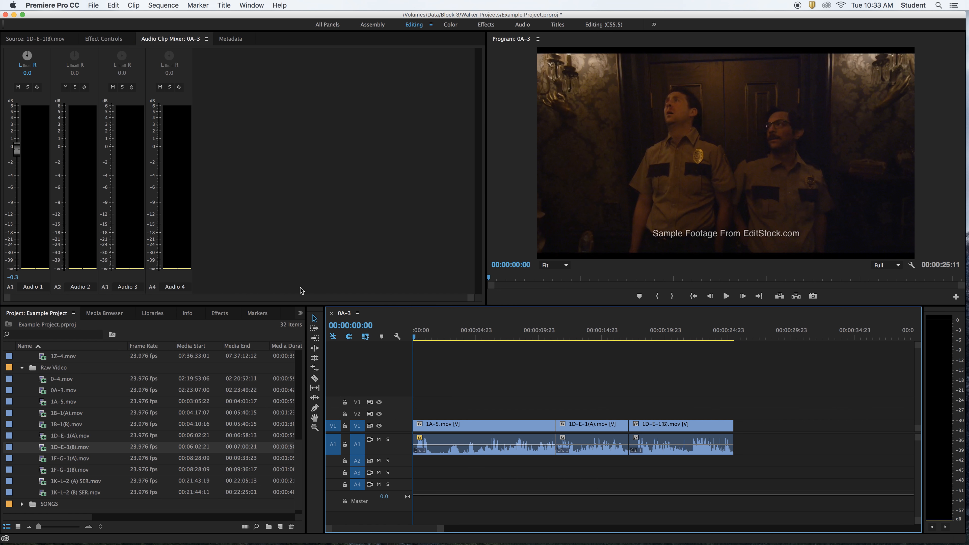
{"action": "key", "text": "space"}
{"action": "mouse_move", "coordinate": [17, 154]}
{"action": "left_mouse_down"}
{"action": "mouse_move", "coordinate": [20, 240]}
{"action": "mouse_move", "coordinate": [19, 141]}
{"action": "left_mouse_up"}
{"action": "key", "text": "space"}
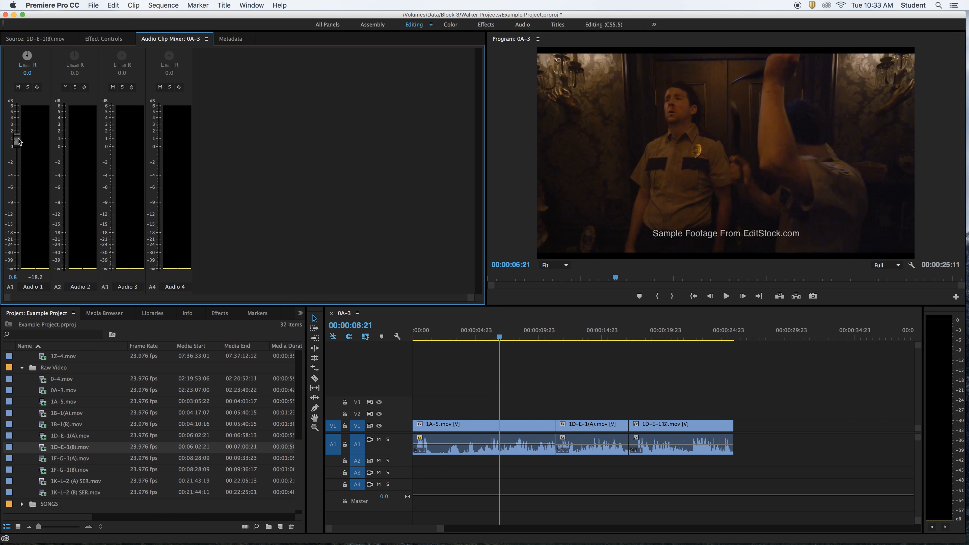
From the sequence start, lower 1A-5.mov's mixer volume to -13.4 dB, and during playback raise it to -0.3 dB
{"action": "left_click", "coordinate": [465, 388]}
{"action": "key", "text": "Home"}
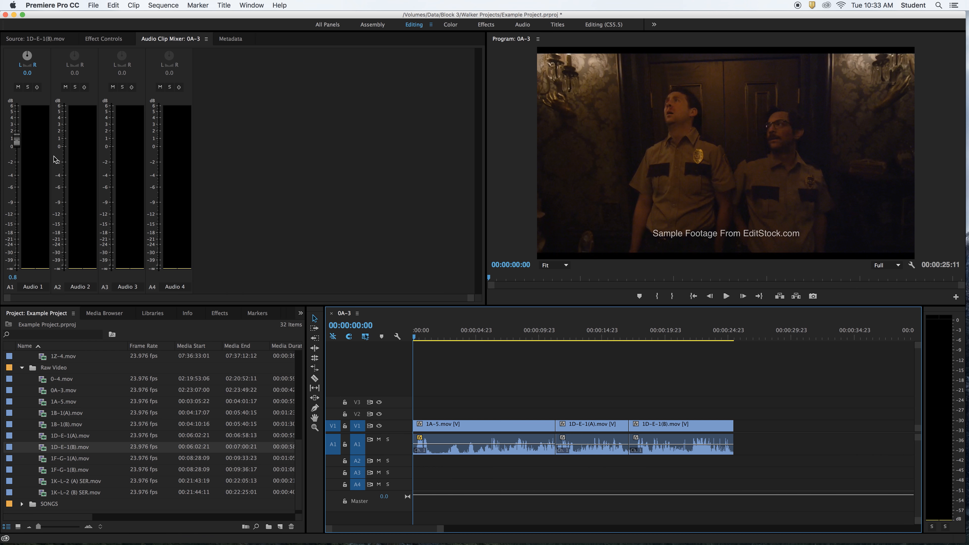
{"action": "left_click_drag", "start_coordinate": [17, 140], "coordinate": [18, 226]}
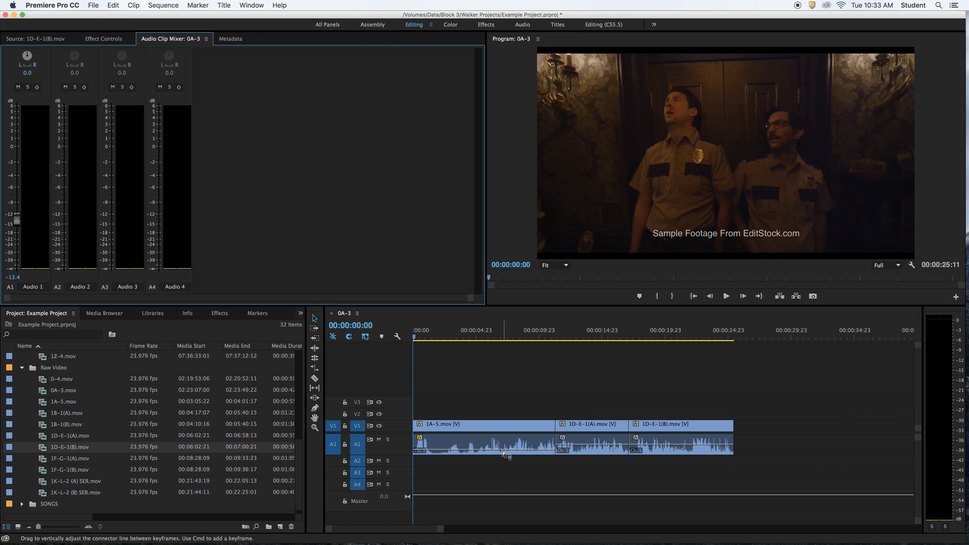
{"action": "key", "text": "space"}
{"action": "left_click_drag", "start_coordinate": [19, 225], "coordinate": [21, 163]}
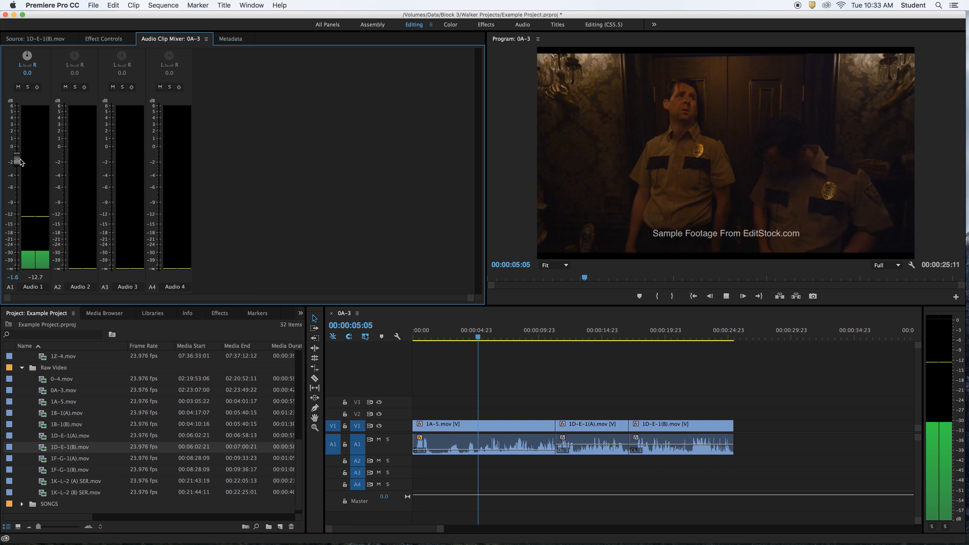
{"action": "left_click_drag", "start_coordinate": [18, 156], "coordinate": [20, 149]}
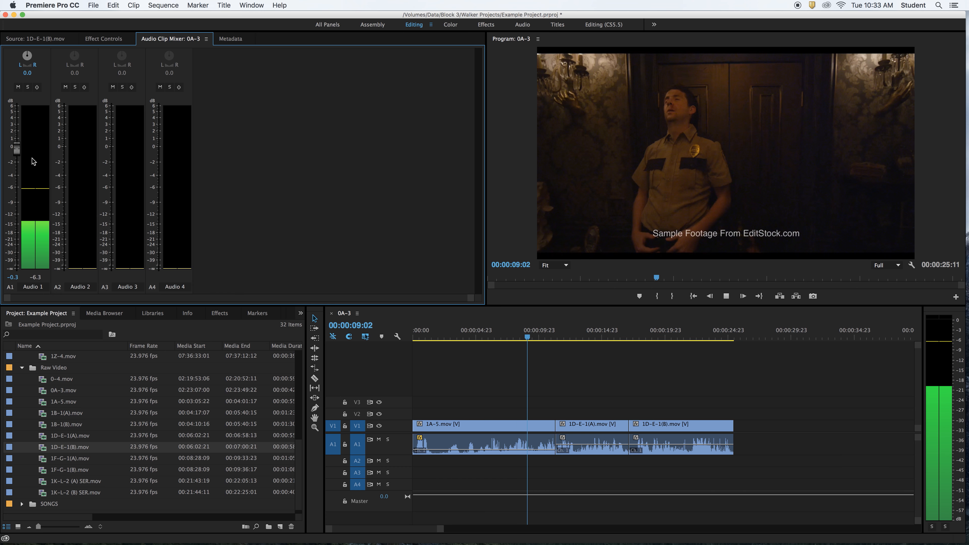
{"action": "key", "text": "space"}
Lower the 1D-E-1(A).mov clip's volume to -22.9 dB in the Audio Clip Mixer
{"action": "left_click", "coordinate": [511, 338]}
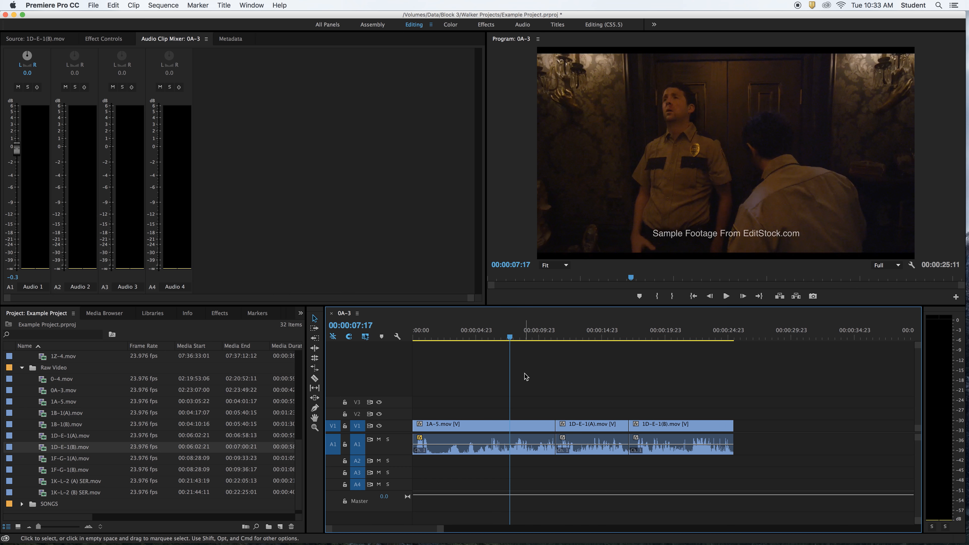
{"action": "left_click", "coordinate": [598, 336]}
{"action": "left_click_drag", "start_coordinate": [18, 149], "coordinate": [24, 246]}
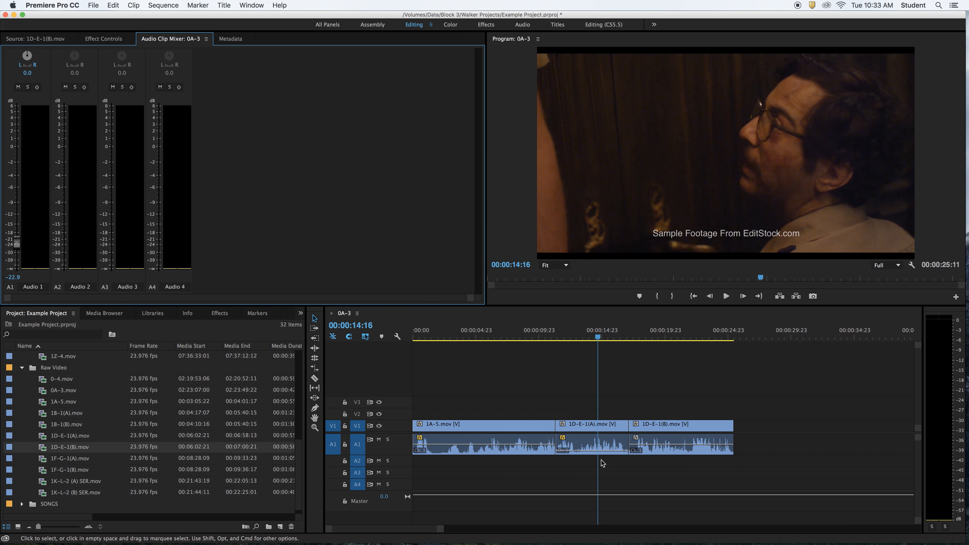
Play the 1D-E-1(B).mov clip from 00:00:20:22 and lower its mixer volume to -11.4 dB during playback
{"action": "left_click", "coordinate": [677, 338]}
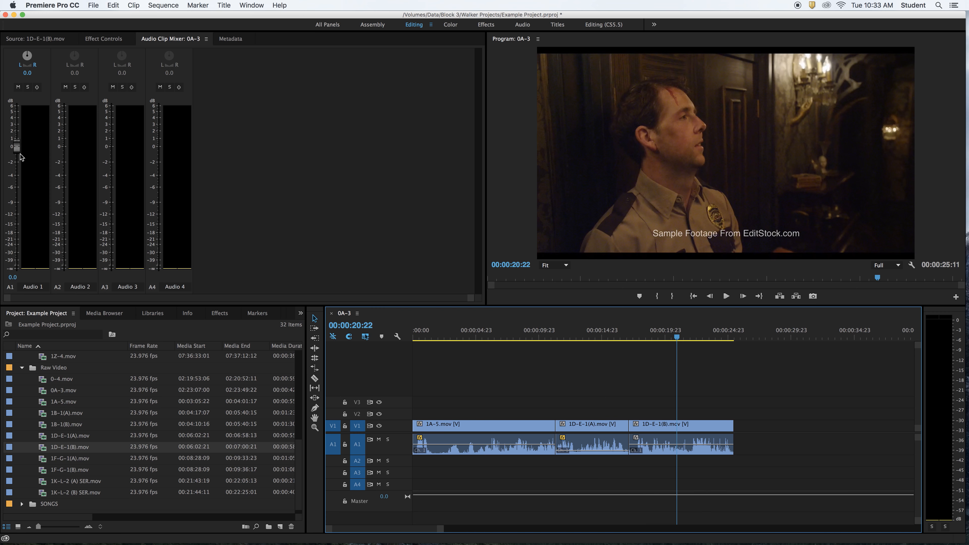
{"action": "key", "text": "space"}
{"action": "left_click_drag", "start_coordinate": [21, 157], "coordinate": [19, 215]}
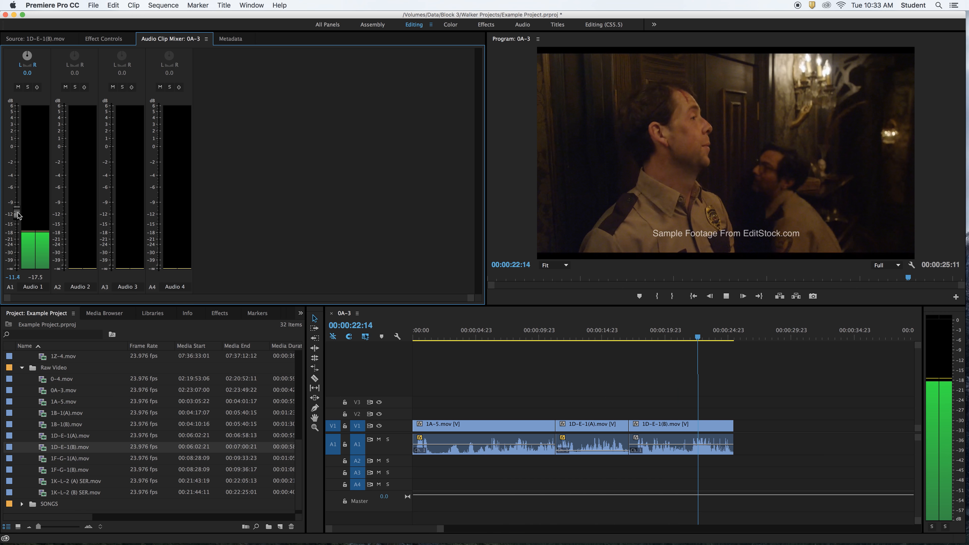
{"action": "key", "text": "space"}
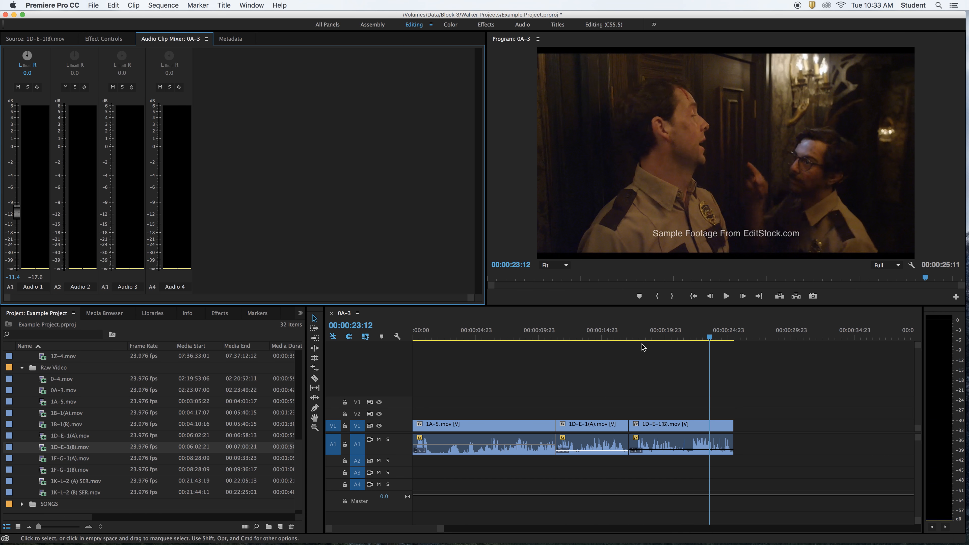
Move the playhead between the three sequence clips to compare their volume settings in the Audio Clip Mixer
{"action": "left_click", "coordinate": [593, 337]}
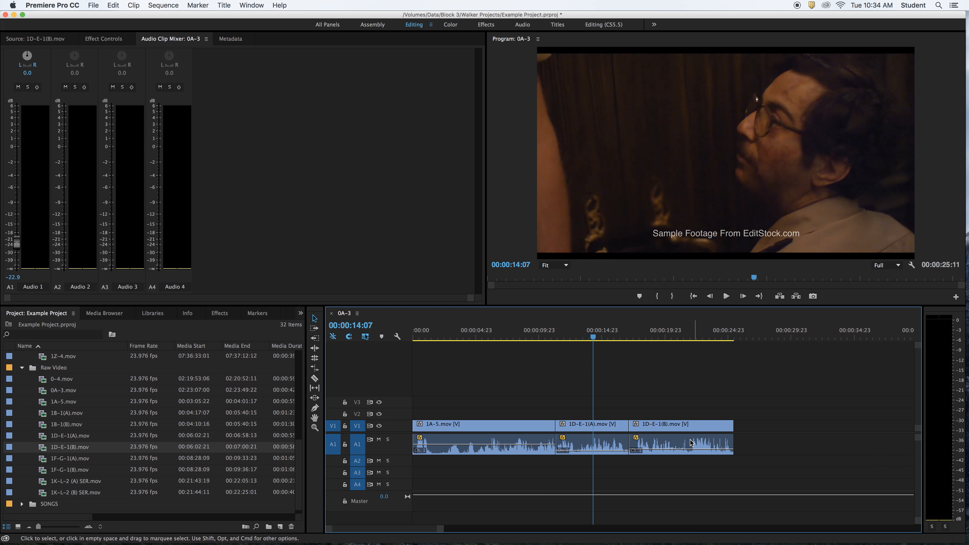
{"action": "left_click", "coordinate": [467, 338]}
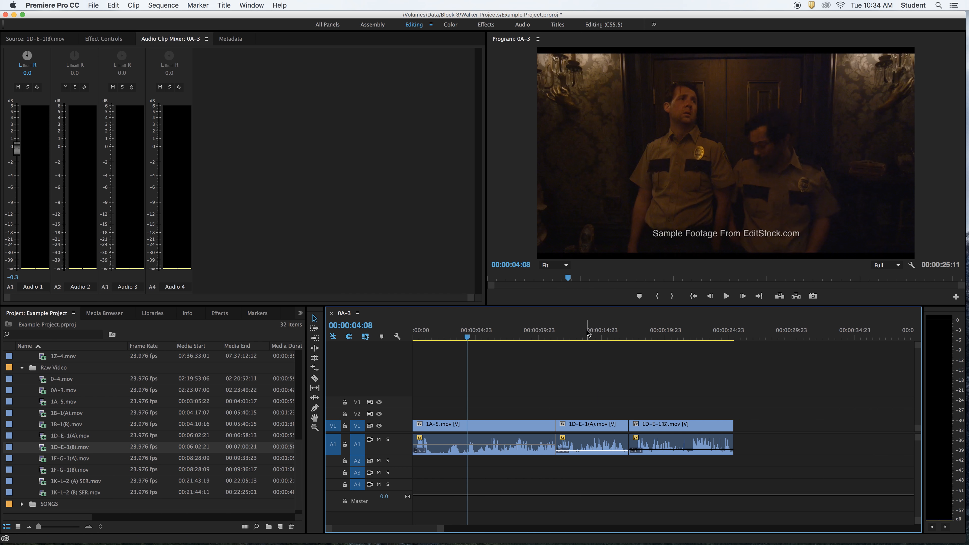
{"action": "left_click", "coordinate": [586, 335]}
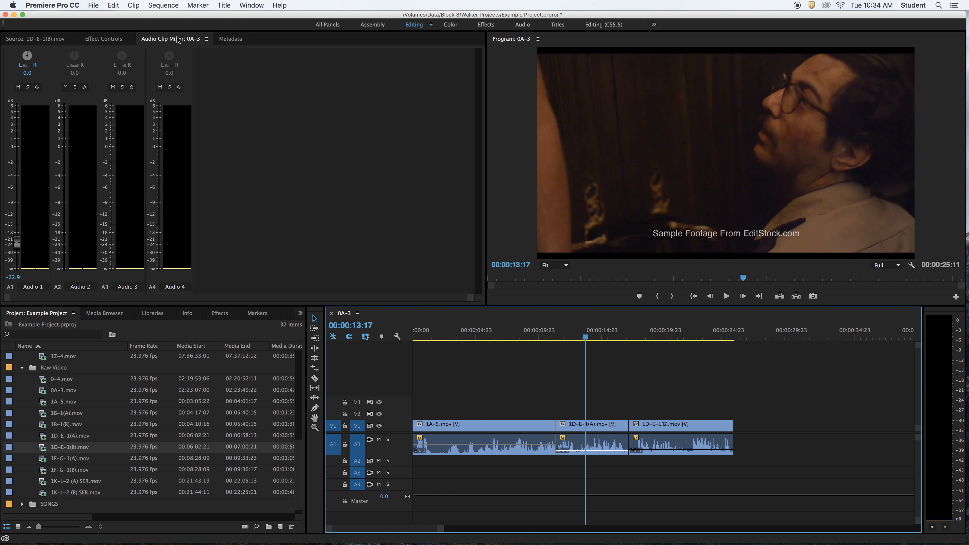
{"action": "left_click", "coordinate": [162, 42]}
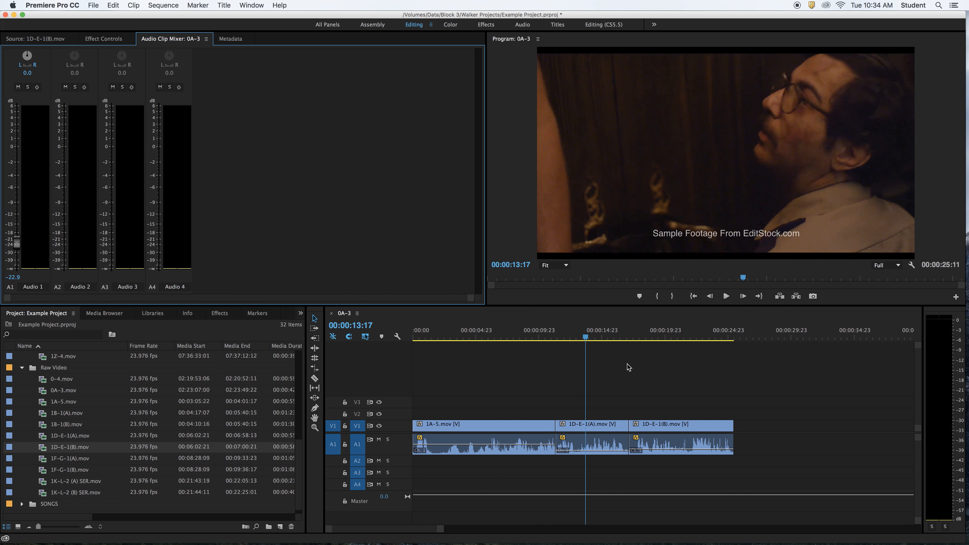
{"action": "left_click", "coordinate": [663, 338]}
{"action": "left_click_drag", "start_coordinate": [664, 338], "coordinate": [495, 337]}
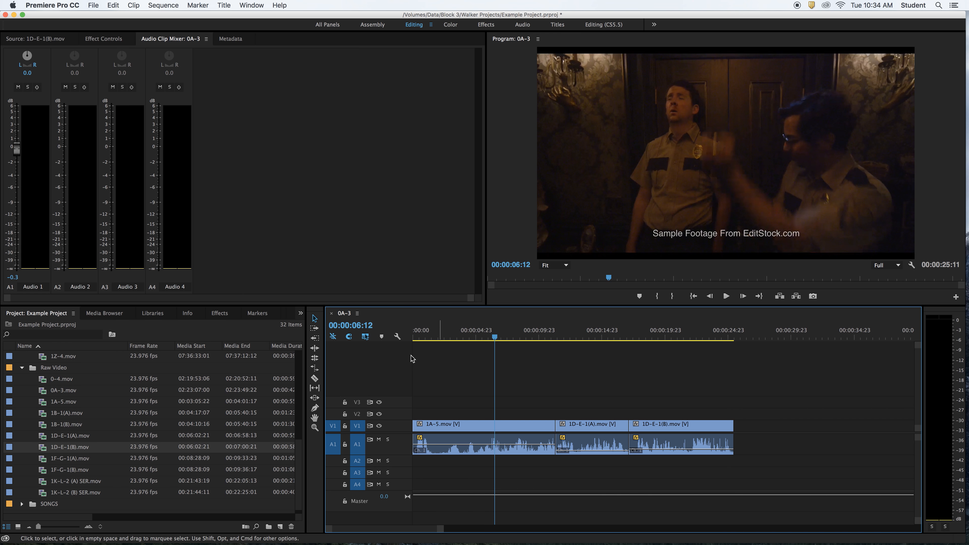
{"action": "left_click", "coordinate": [594, 336]}
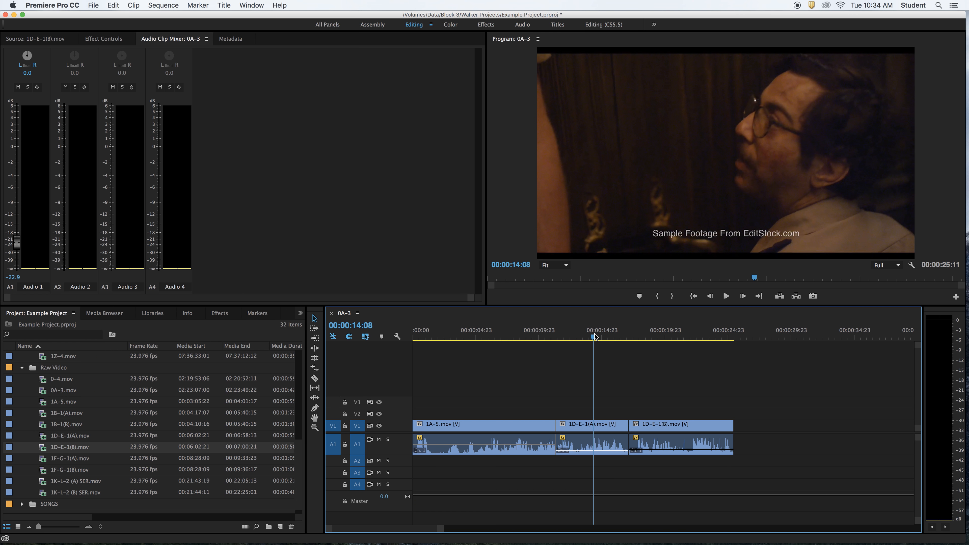
{"action": "left_click_drag", "start_coordinate": [595, 337], "coordinate": [469, 338]}
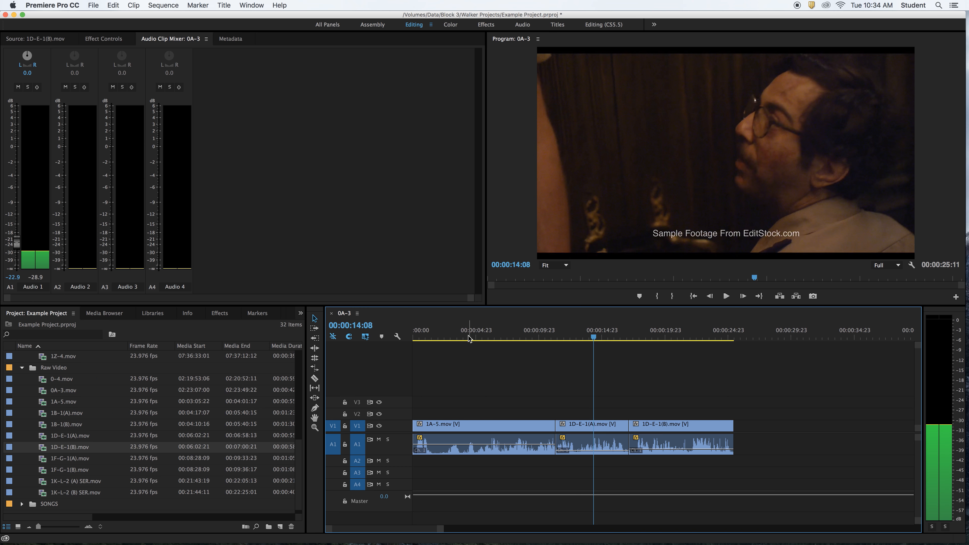
{"action": "left_click", "coordinate": [468, 338]}
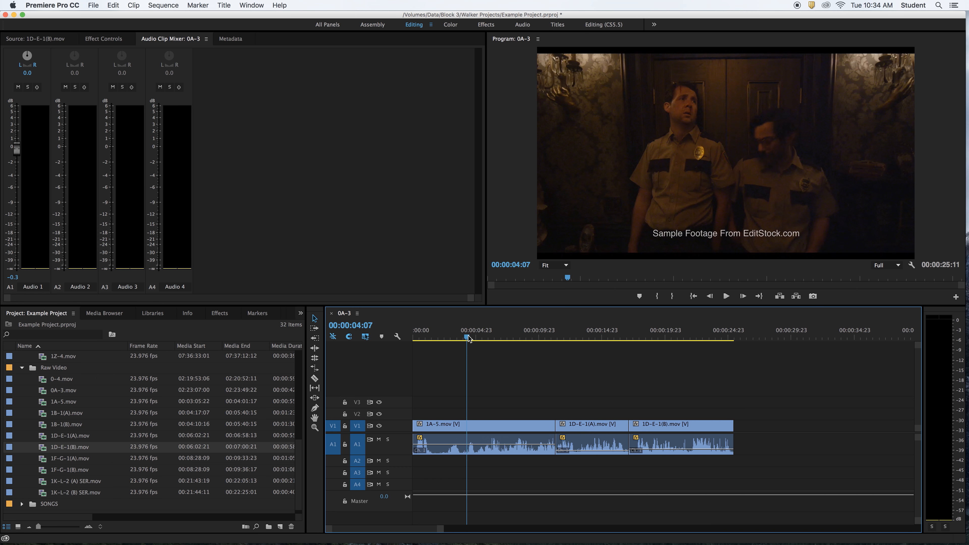
Open 0-4.mov and 0A-3.mov in the Source Monitor and check the effect and mixer controls for 0A-3.mov
{"action": "double_click", "coordinate": [43, 382]}
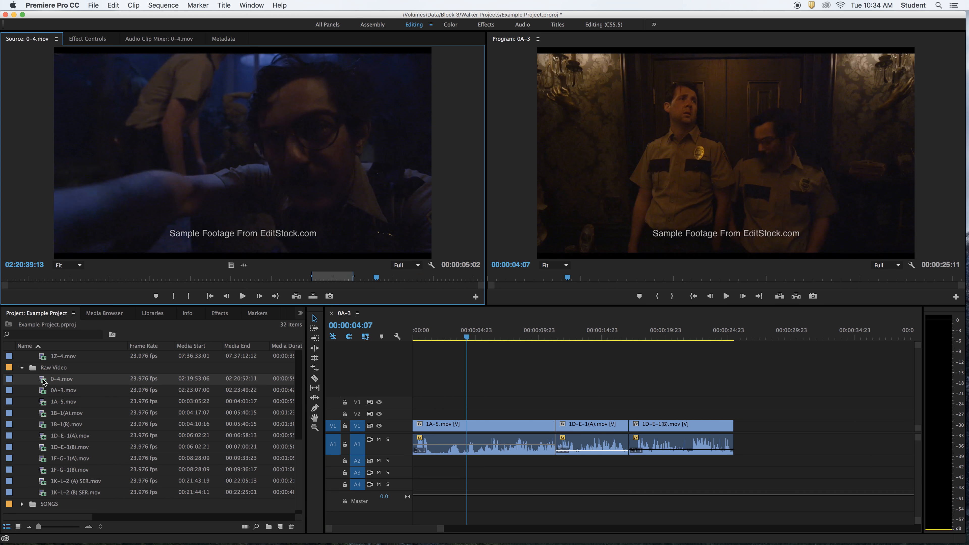
{"action": "double_click", "coordinate": [42, 394]}
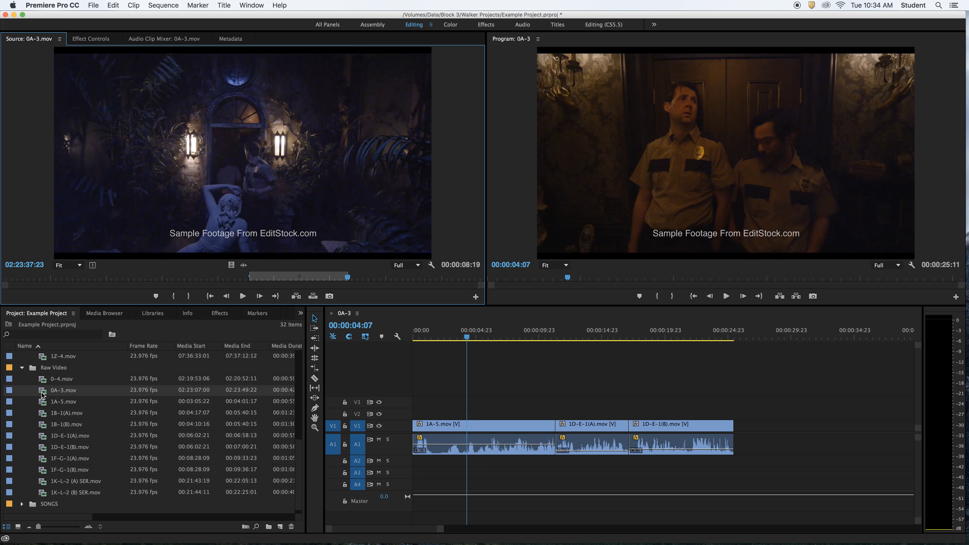
{"action": "left_click", "coordinate": [95, 39]}
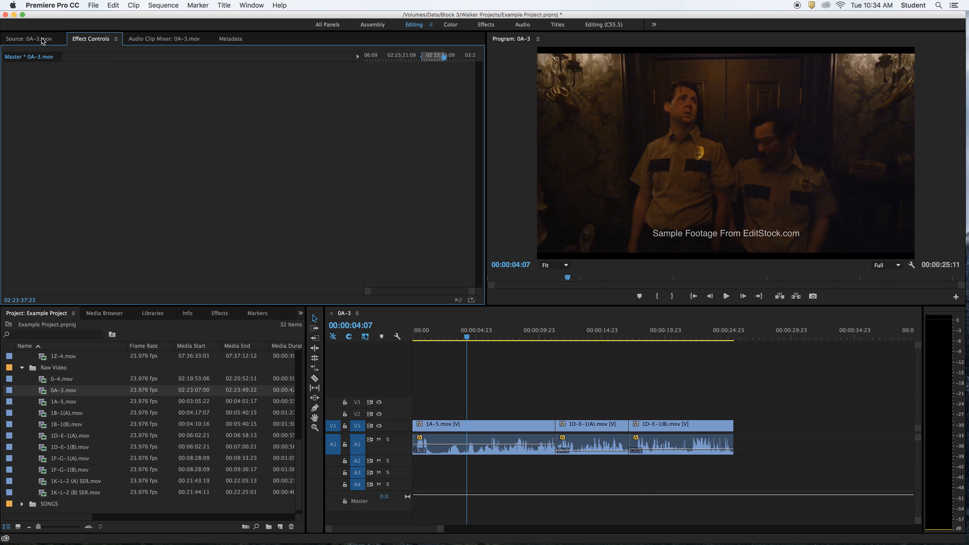
{"action": "left_click", "coordinate": [43, 40]}
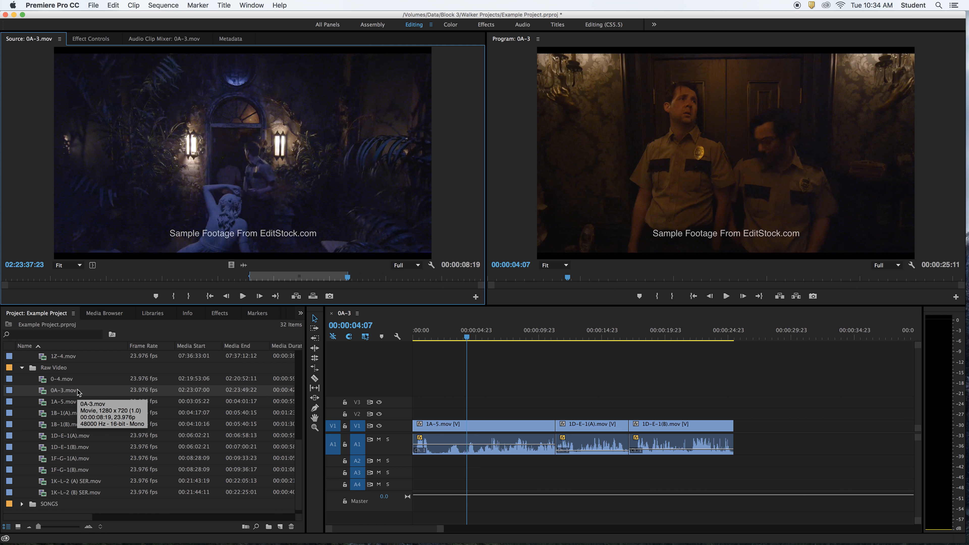
{"action": "left_click", "coordinate": [159, 39]}
{"action": "mouse_move", "coordinate": [586, 339]}
{"action": "left_mouse_down"}
{"action": "mouse_move", "coordinate": [698, 339]}
{"action": "mouse_move", "coordinate": [594, 338]}
{"action": "left_mouse_up"}
{"action": "left_click", "coordinate": [496, 335]}
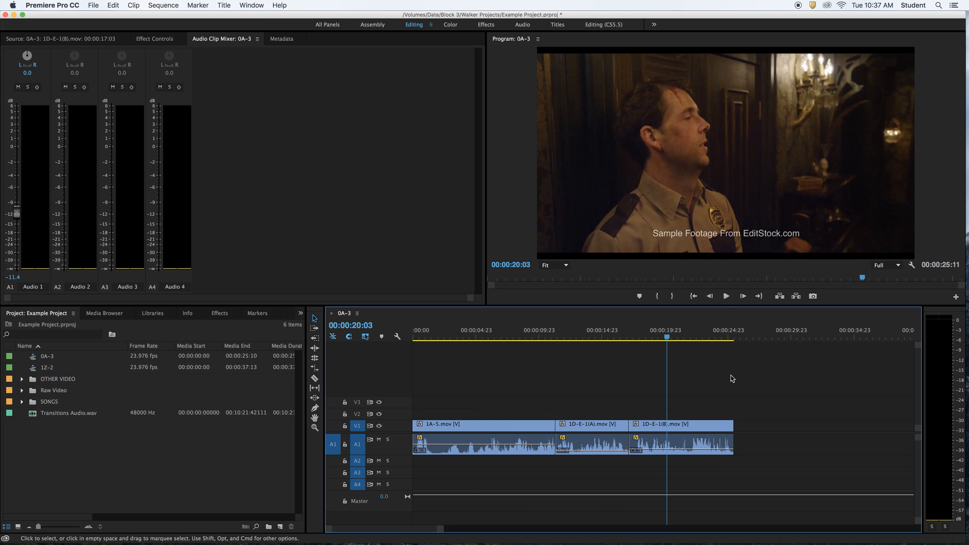
Park the playhead at 00:00:21:03 over 1D-E-1(B).mov and raise the clip's volume line to -0.6 dB
{"action": "left_click", "coordinate": [687, 337]}
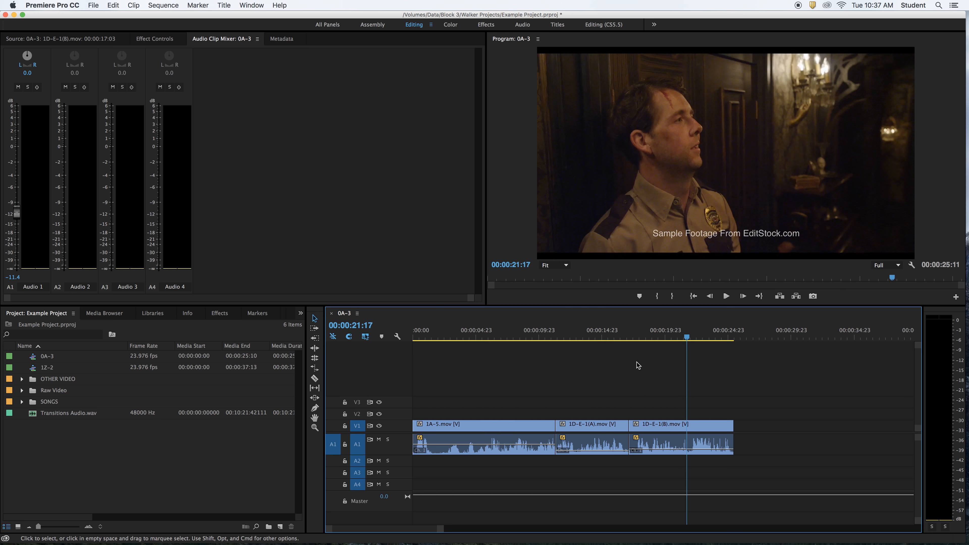
{"action": "left_click", "coordinate": [686, 338]}
{"action": "left_click_drag", "start_coordinate": [686, 338], "coordinate": [680, 338]}
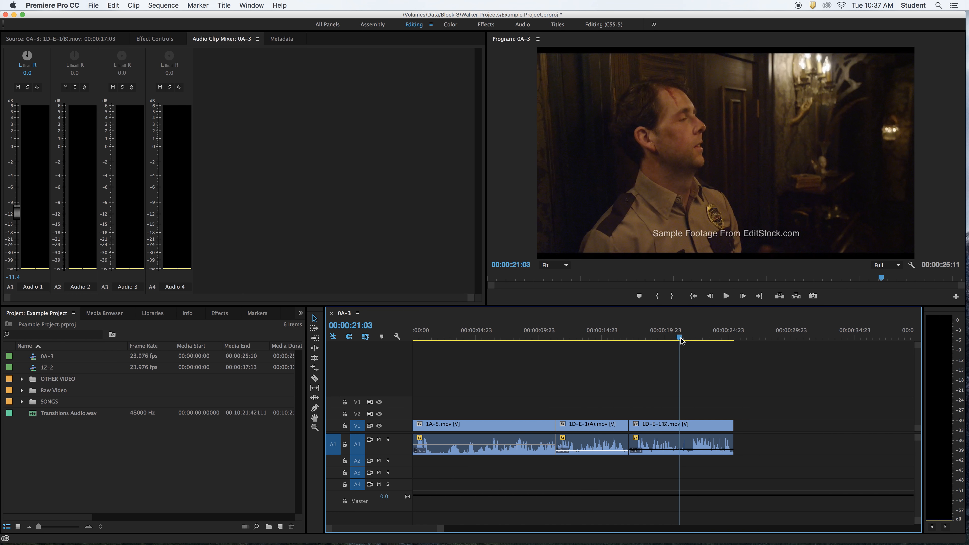
{"action": "mouse_move", "coordinate": [687, 453]}
{"action": "left_mouse_down"}
{"action": "mouse_move", "coordinate": [687, 436]}
{"action": "mouse_move", "coordinate": [687, 445]}
{"action": "left_mouse_up"}
{"action": "left_click", "coordinate": [704, 368]}
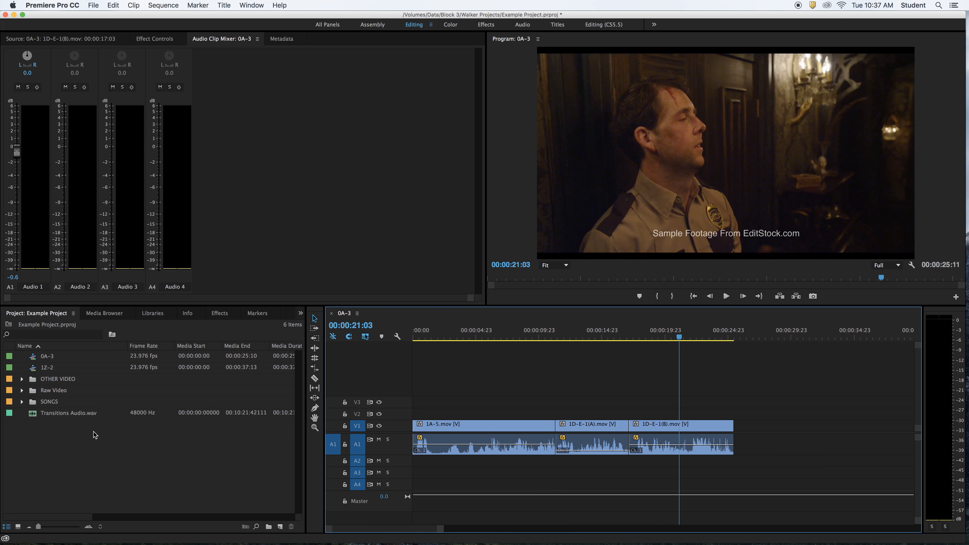
Open Transitions Audio.wav in the Source Monitor and play it between about 00;01;21;00 and 00;01;32;08 to check its level on the audio meters
{"action": "double_click", "coordinate": [34, 416]}
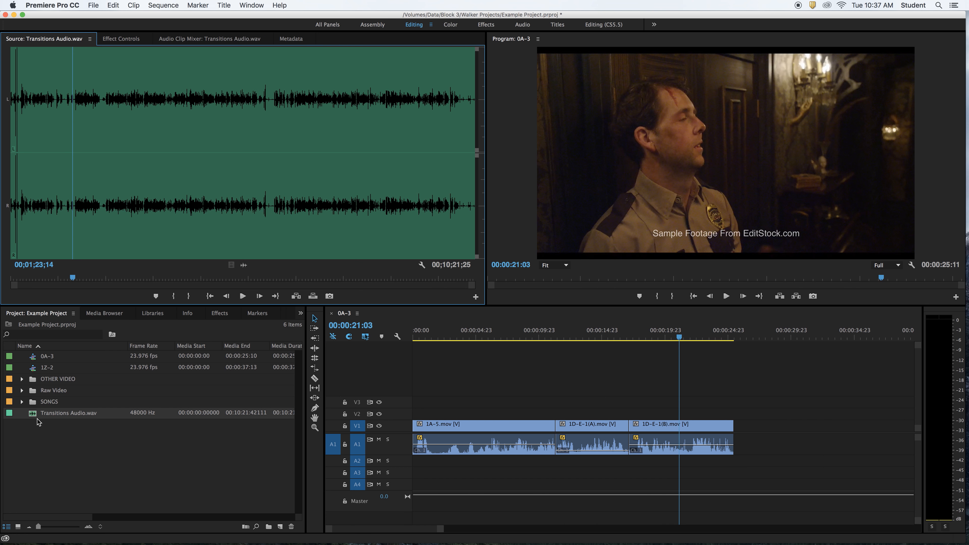
{"action": "left_click", "coordinate": [243, 296]}
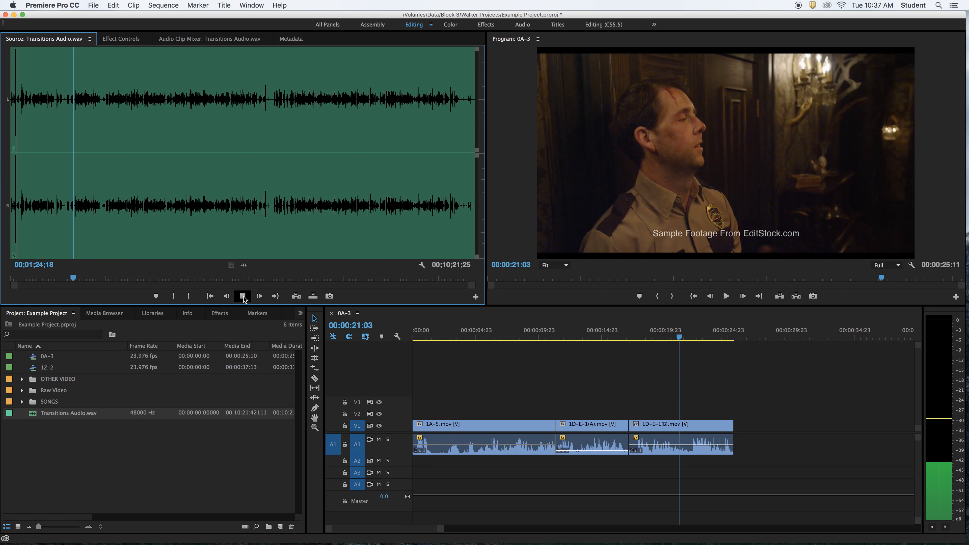
{"action": "left_click", "coordinate": [71, 278]}
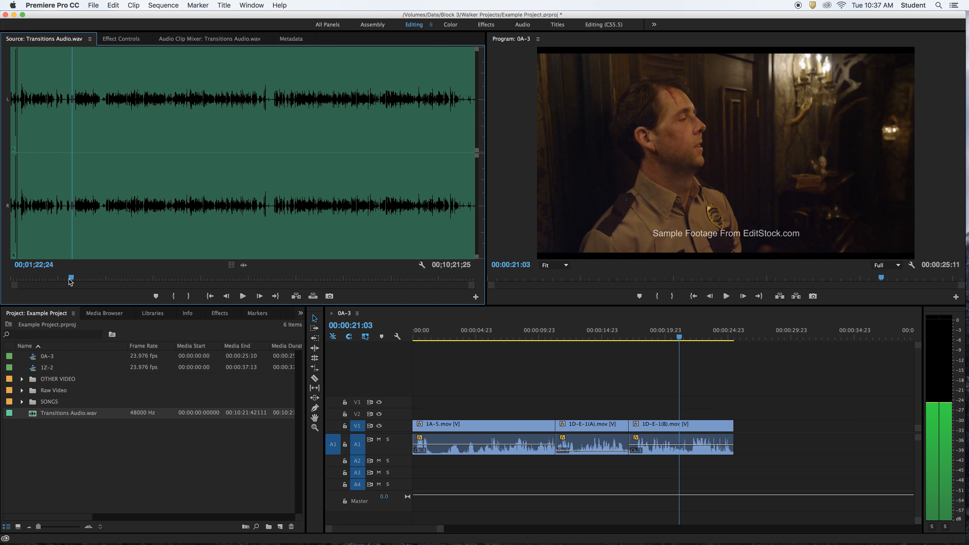
{"action": "left_click", "coordinate": [69, 278]}
{"action": "key", "text": "space"}
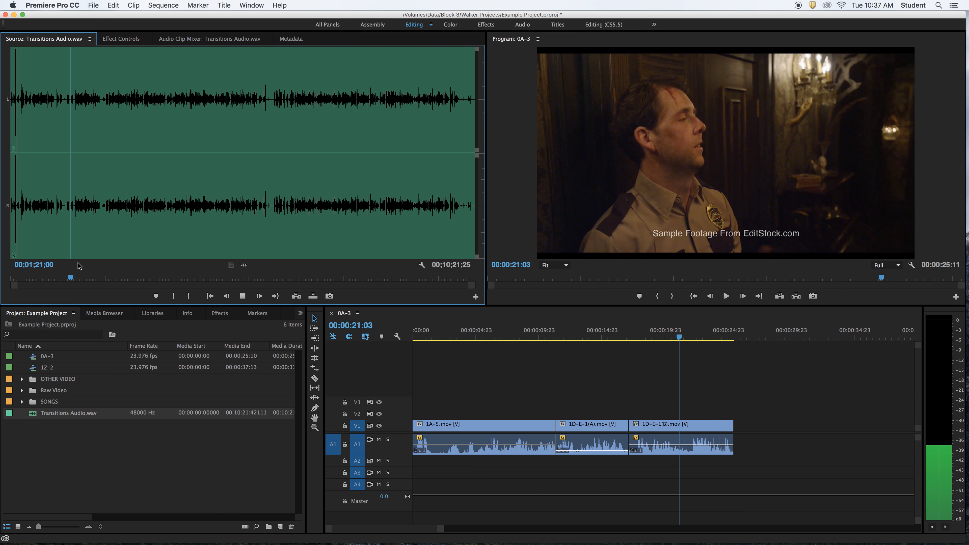
{"action": "left_click", "coordinate": [74, 278]}
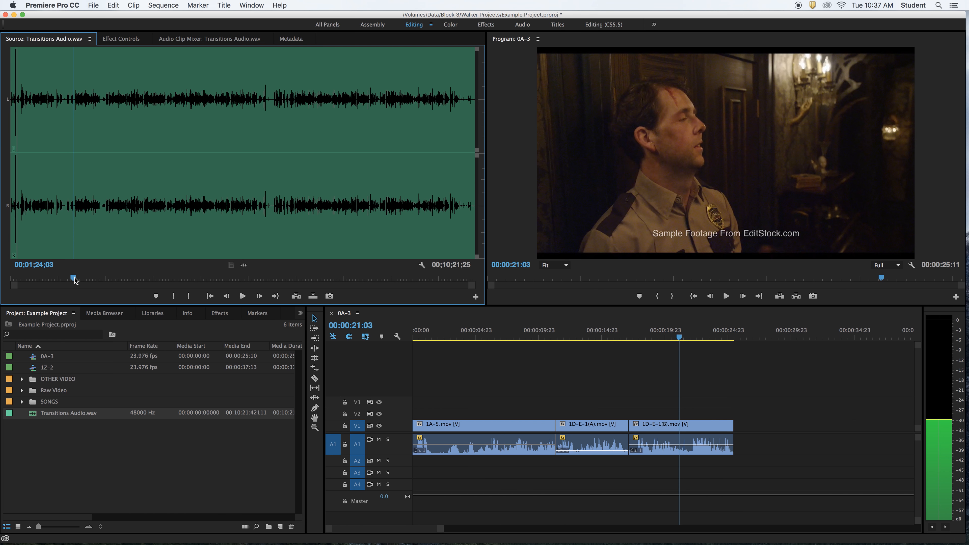
{"action": "key", "text": "space"}
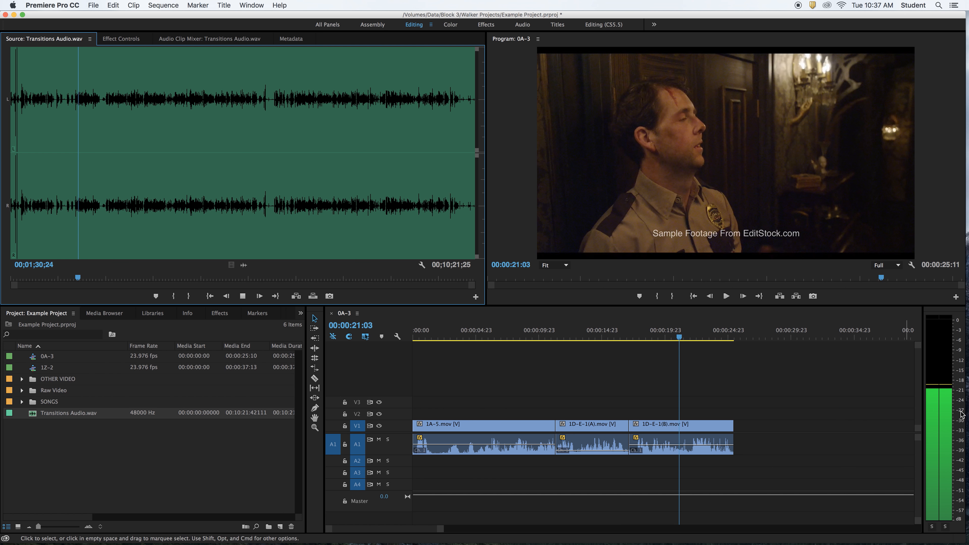
{"action": "key", "text": "space"}
{"action": "key", "text": "space"}
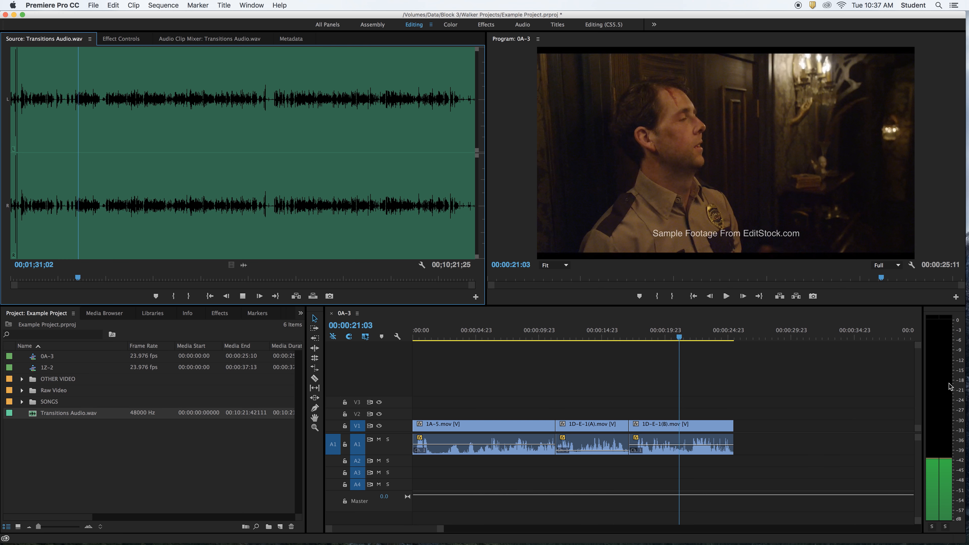
{"action": "key", "text": "space"}
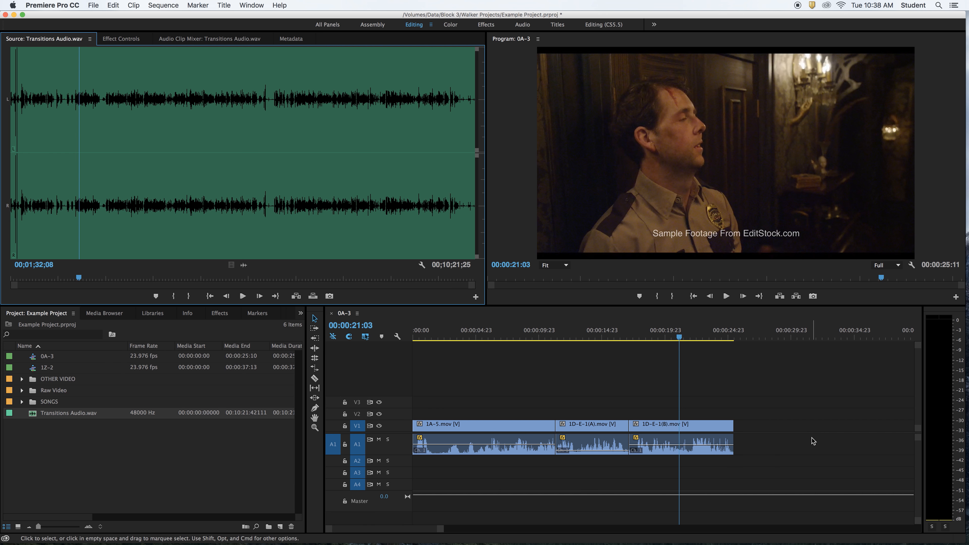
Park the source playhead at 00;06;30;22 and place the audio of Transitions Audio.wav on track A2, just past the end of 1D-E-1(B).mov
{"action": "left_click", "coordinate": [323, 168]}
{"action": "left_click_drag", "start_coordinate": [323, 168], "coordinate": [310, 166]}
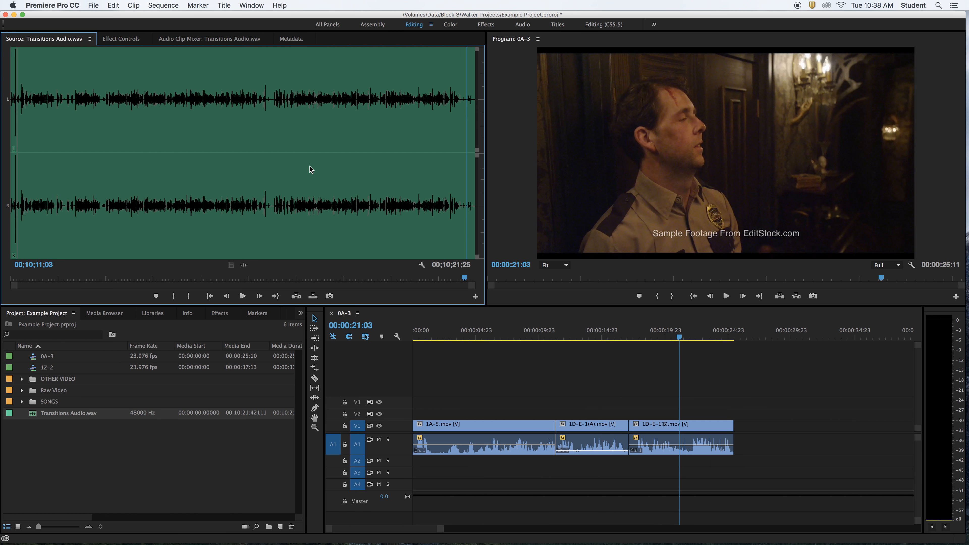
{"action": "left_click", "coordinate": [444, 179]}
{"action": "left_click", "coordinate": [301, 280]}
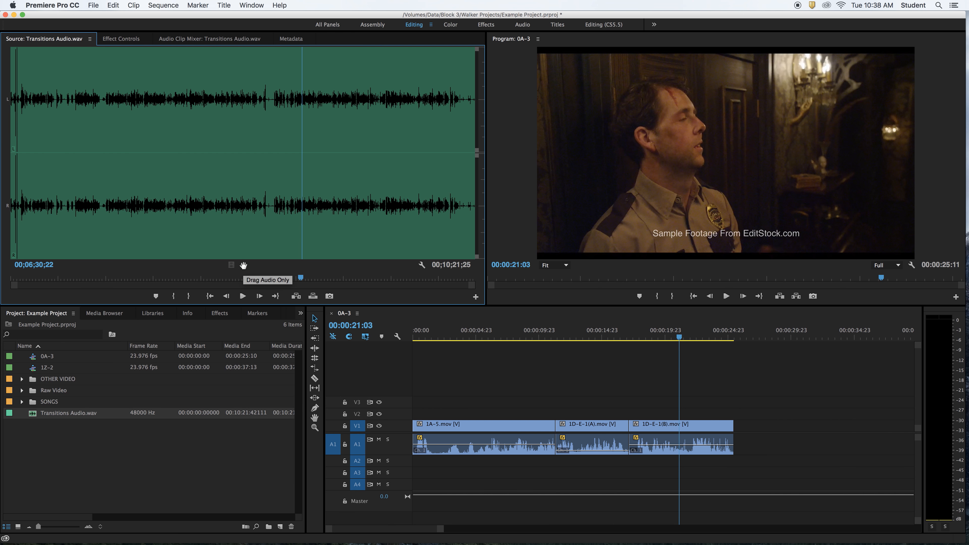
{"action": "left_click_drag", "start_coordinate": [244, 265], "coordinate": [758, 463]}
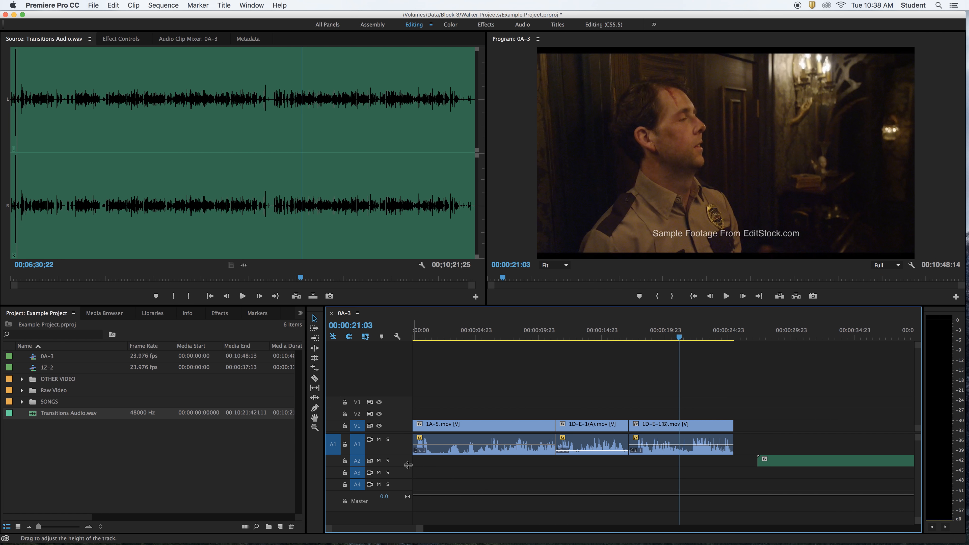
Make audio tracks A1 and A2 tall enough to show waveforms, and shift the Transitions Audio clip slightly earlier on A2
{"action": "left_click_drag", "start_coordinate": [403, 455], "coordinate": [403, 452]}
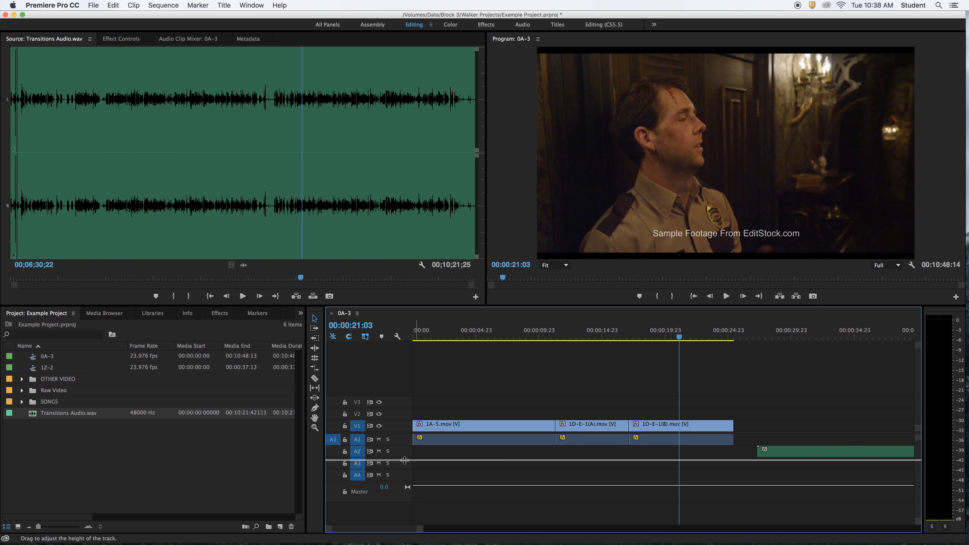
{"action": "left_click_drag", "start_coordinate": [405, 461], "coordinate": [406, 474]}
{"action": "left_click_drag", "start_coordinate": [806, 456], "coordinate": [814, 457]}
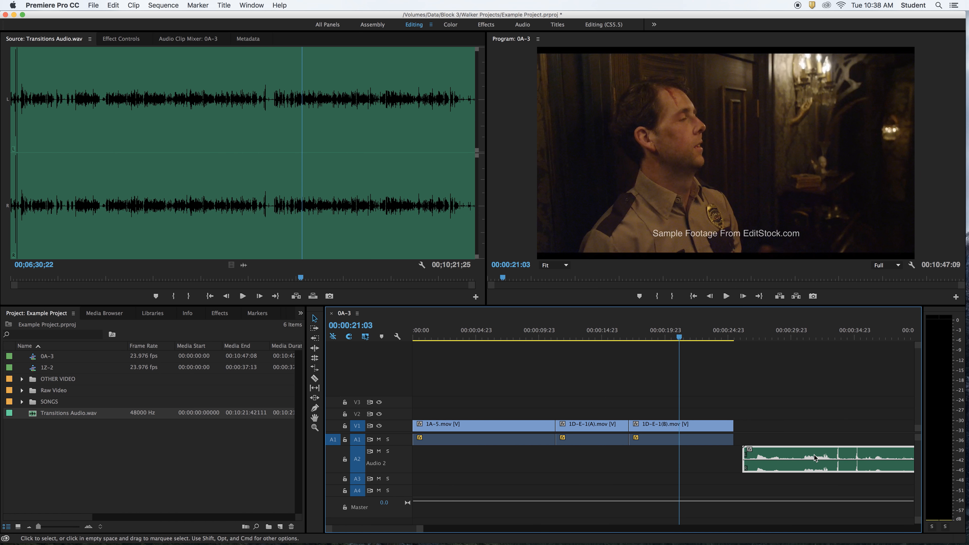
{"action": "left_click", "coordinate": [771, 336]}
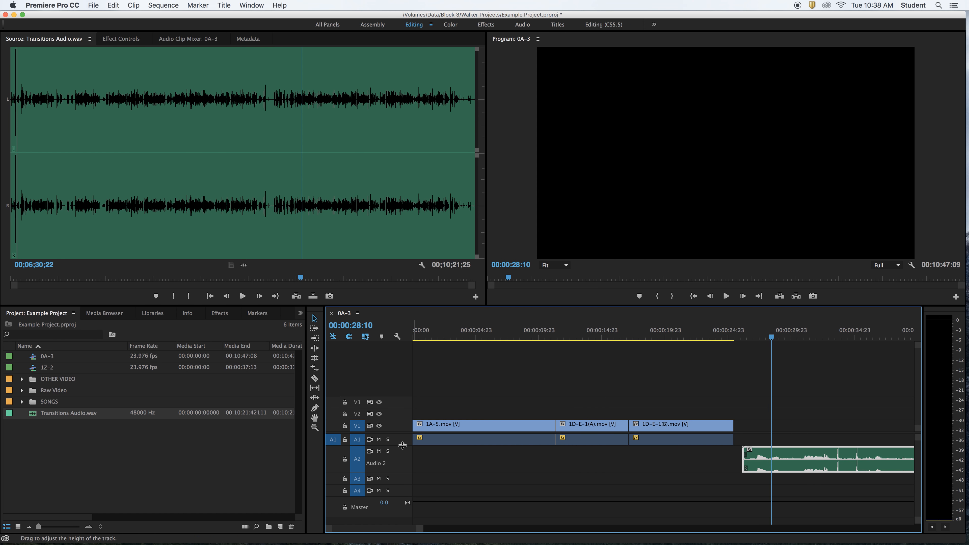
{"action": "left_click_drag", "start_coordinate": [402, 445], "coordinate": [402, 456]}
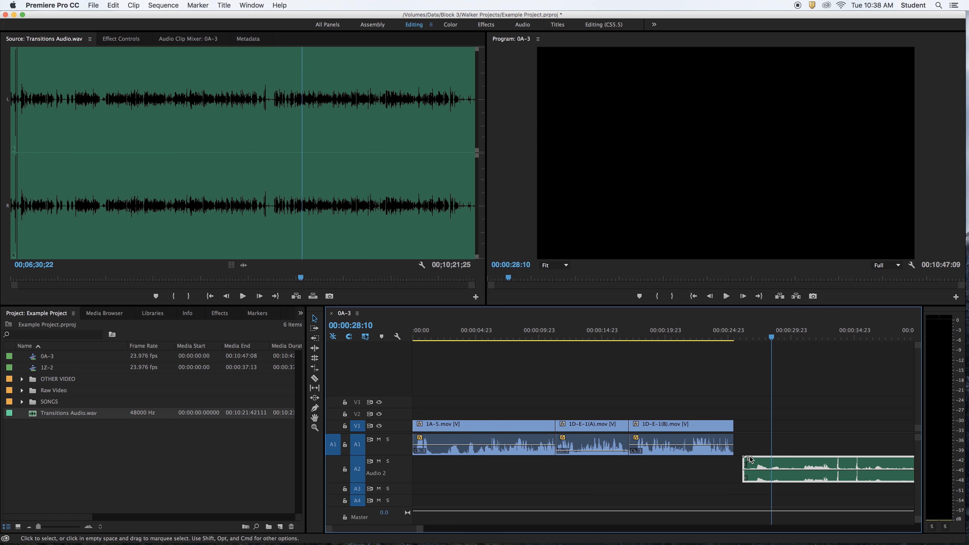
Adjust the audio gain of the Transitions Audio clip on A2 by 8 dB
{"action": "right_click", "coordinate": [796, 468]}
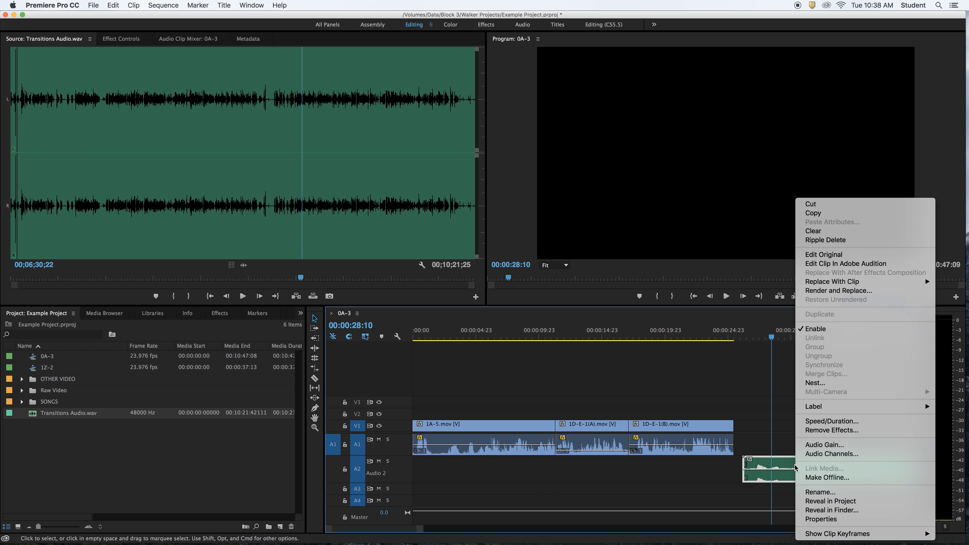
{"action": "left_click", "coordinate": [860, 445]}
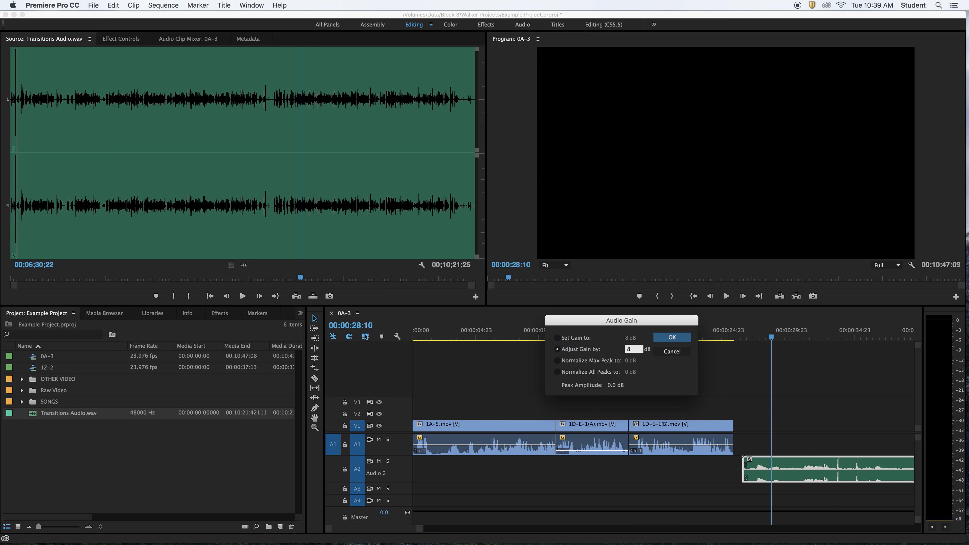
{"action": "left_click", "coordinate": [682, 342]}
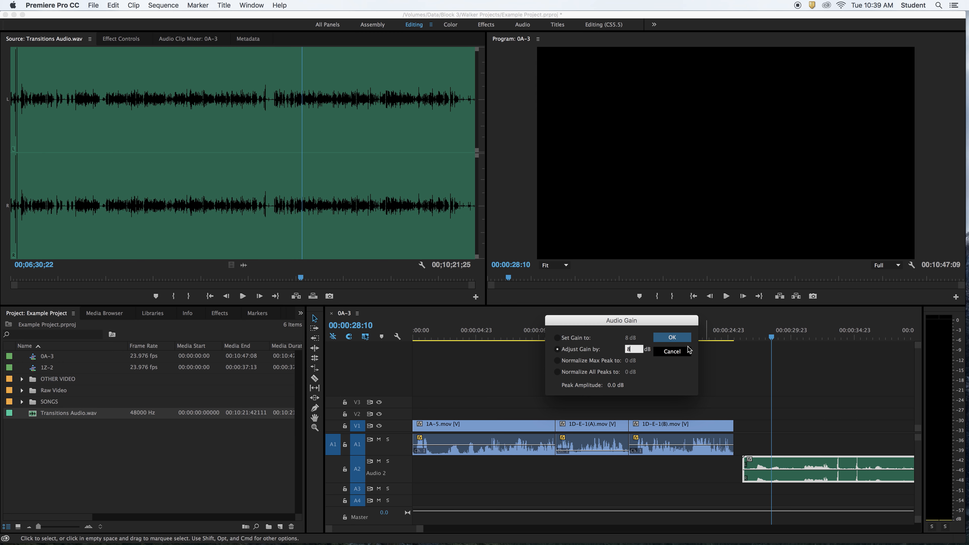
{"action": "left_click", "coordinate": [683, 337]}
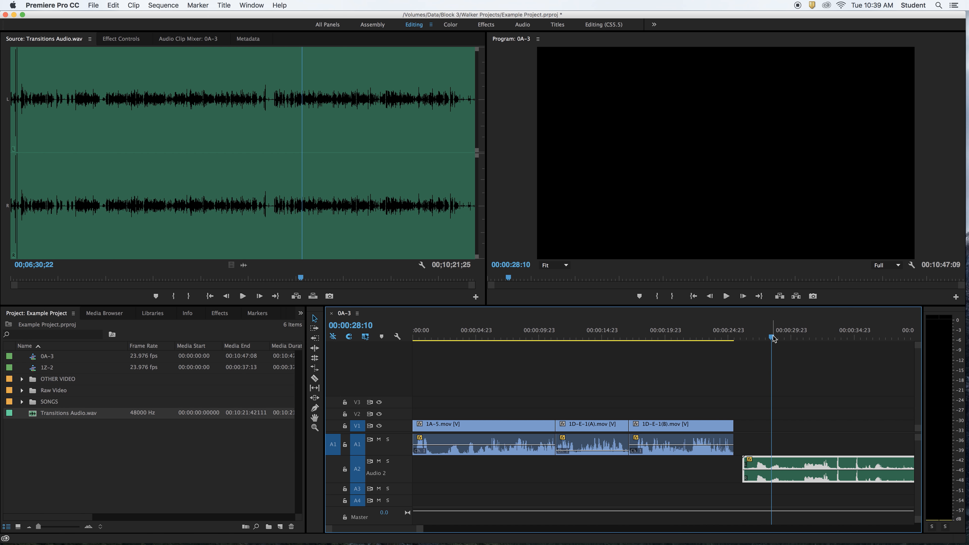
Play the Transitions Audio clip on A2 from 00:00:27:07 and from about 00:00:30:23 to check its boosted level
{"action": "left_click_drag", "start_coordinate": [772, 337], "coordinate": [756, 343]}
{"action": "key", "text": "space"}
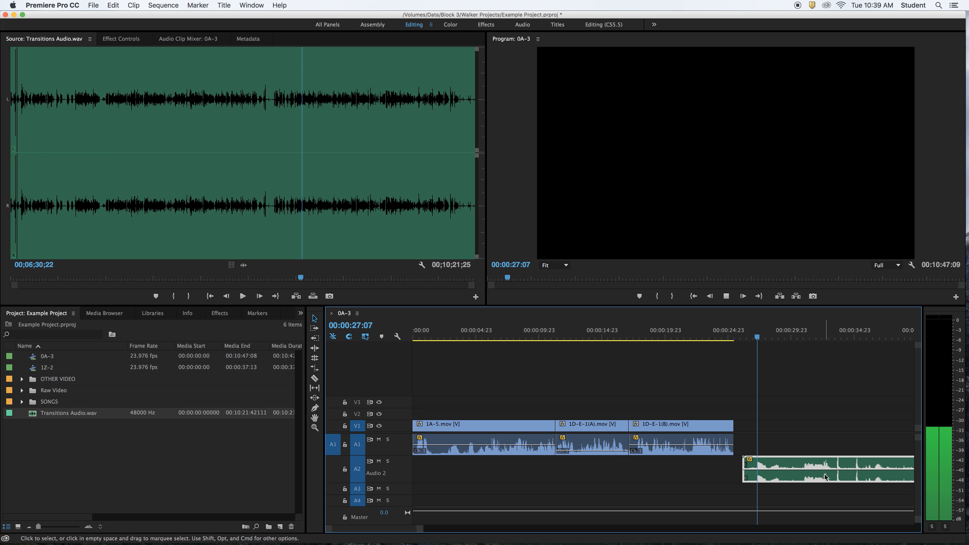
{"action": "key", "text": "space"}
{"action": "left_click", "coordinate": [804, 337]}
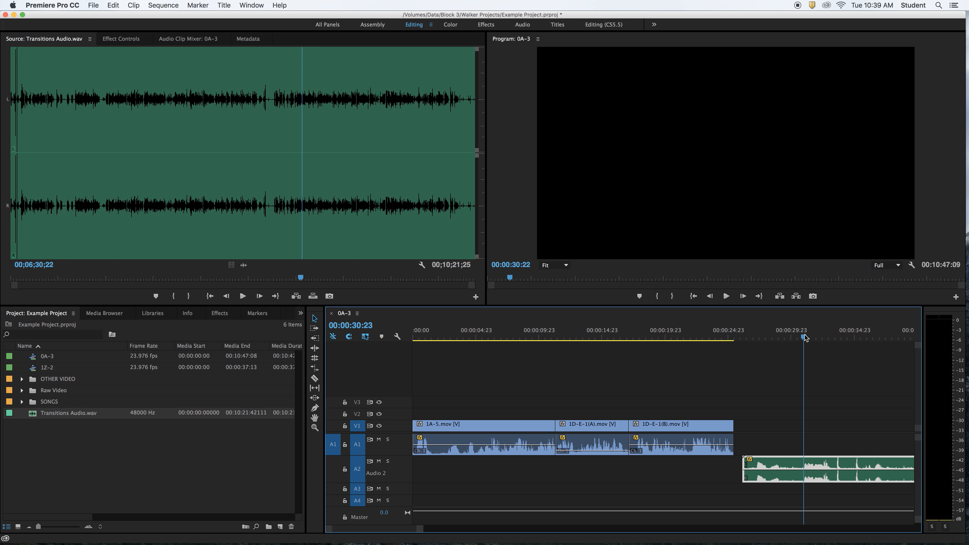
{"action": "key", "text": "space"}
{"action": "key", "text": "space"}
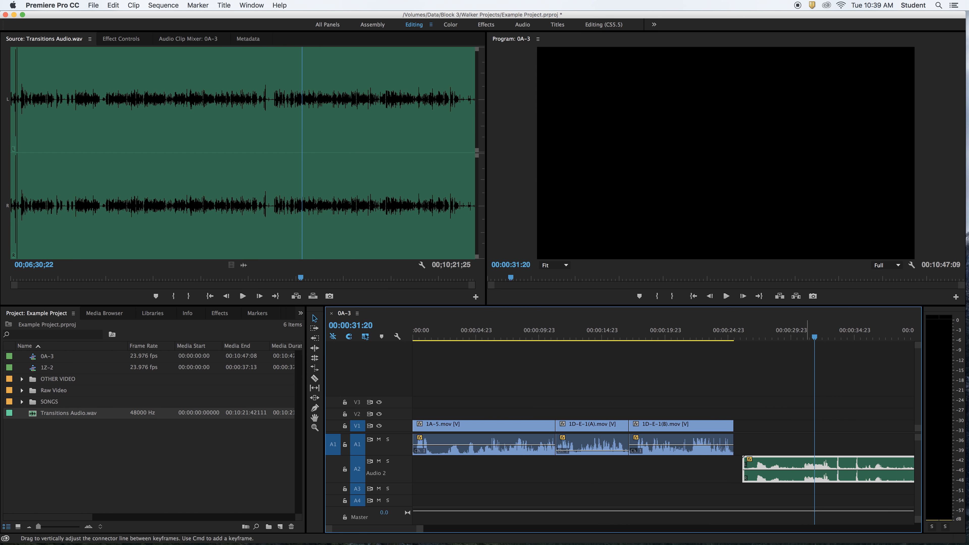
{"action": "left_click_drag", "start_coordinate": [805, 470], "coordinate": [805, 472]}
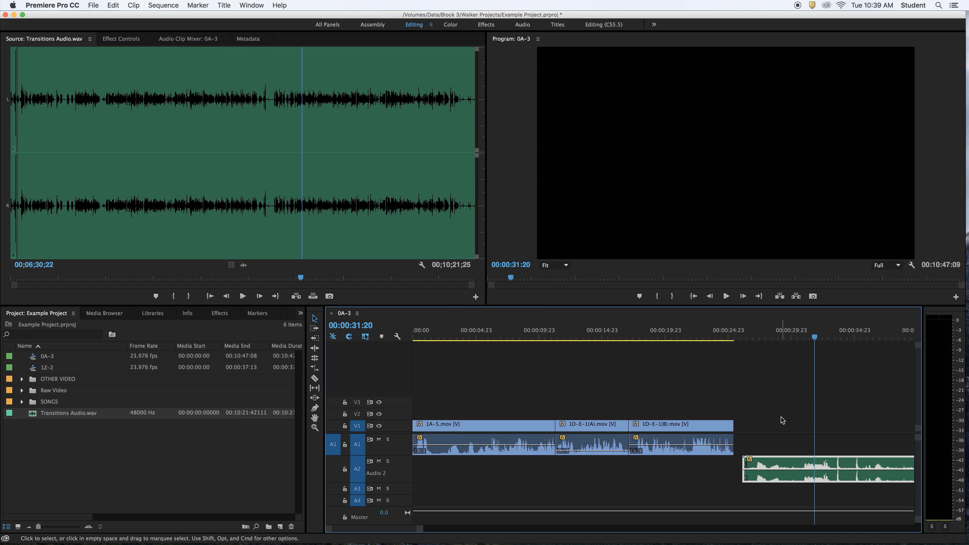
{"action": "left_click", "coordinate": [796, 337]}
{"action": "key", "text": "space"}
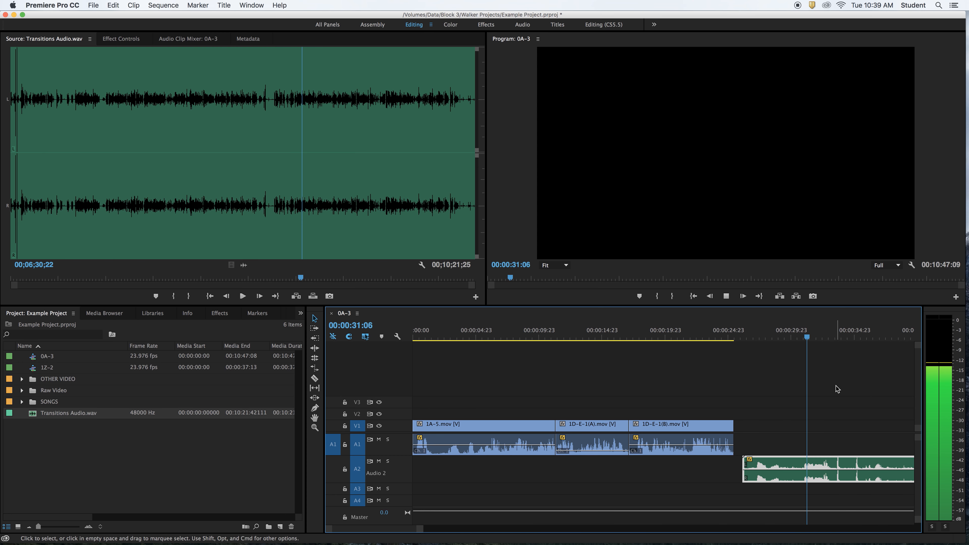
{"action": "key", "text": "space"}
{"action": "scroll", "coordinate": [839, 406], "scroll_direction": "right", "scroll_amount": 3}
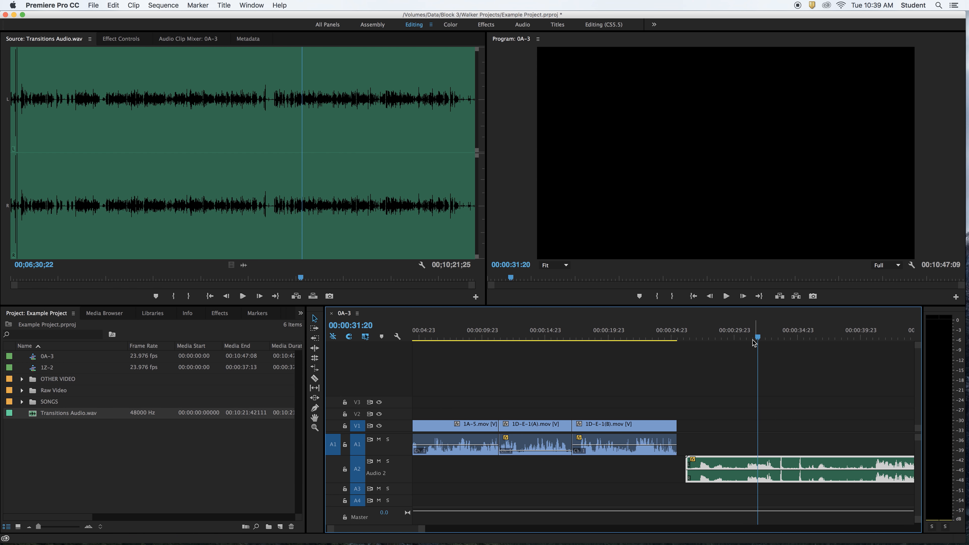
{"action": "left_click_drag", "start_coordinate": [753, 339], "coordinate": [737, 338]}
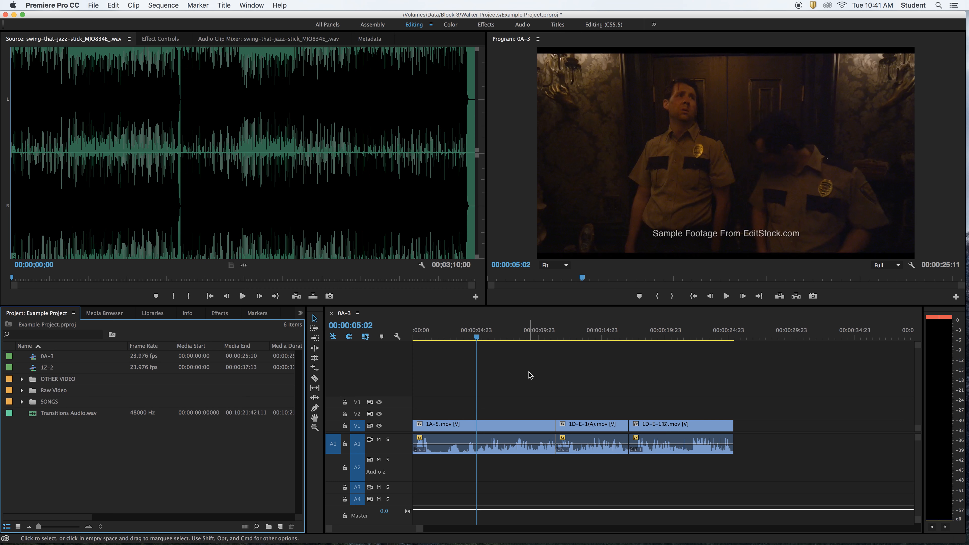
Move the sequence playhead to 00:00:04:19 and open the swing-that-jazz-stick song from the SONGS bin in the Source Monitor
{"action": "left_click", "coordinate": [529, 363]}
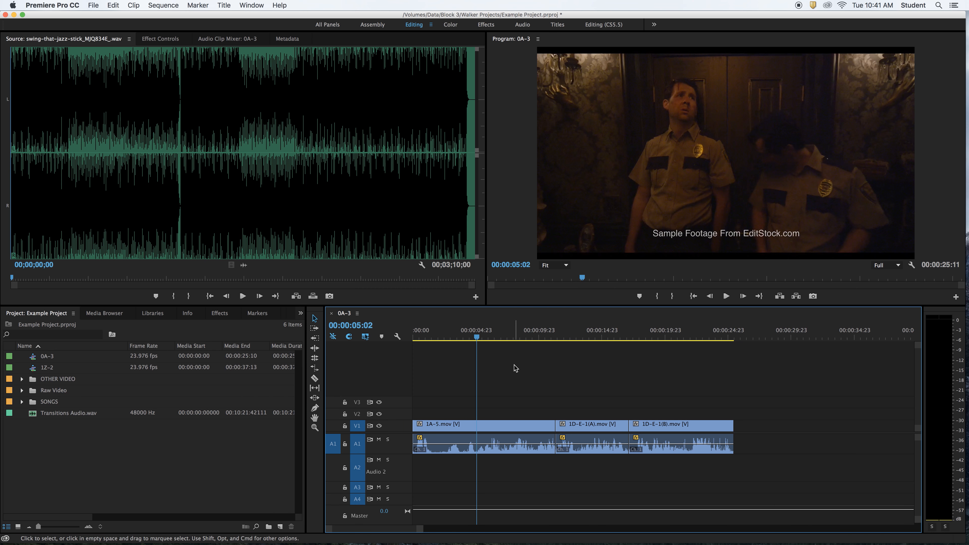
{"action": "left_click_drag", "start_coordinate": [527, 337], "coordinate": [473, 337]}
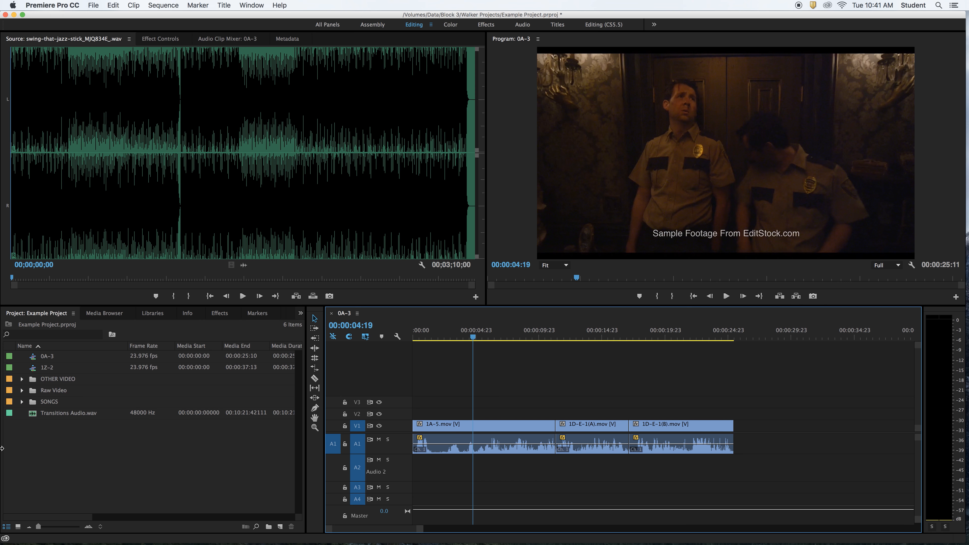
{"action": "left_click", "coordinate": [22, 402]}
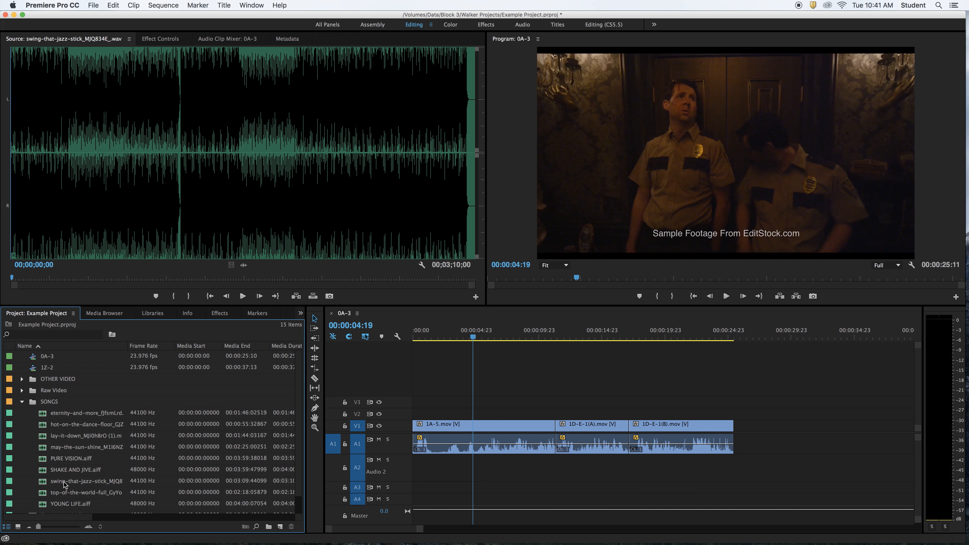
{"action": "left_click", "coordinate": [44, 483]}
{"action": "double_click", "coordinate": [44, 483]}
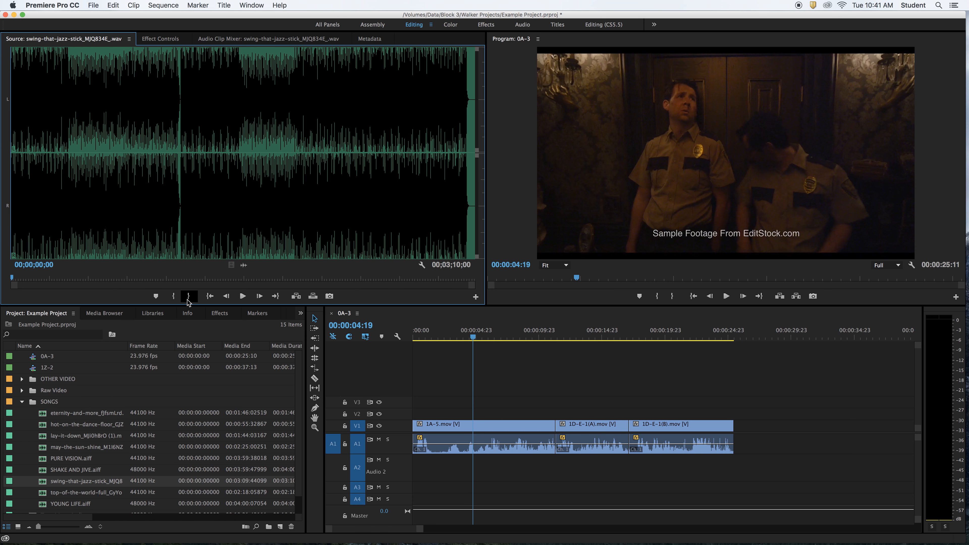
Mark an In point at the start of the swing-that-jazz-stick song, audition its opening, and mark an Out point at 00;00;07;29
{"action": "left_click", "coordinate": [174, 296]}
{"action": "key", "text": "space"}
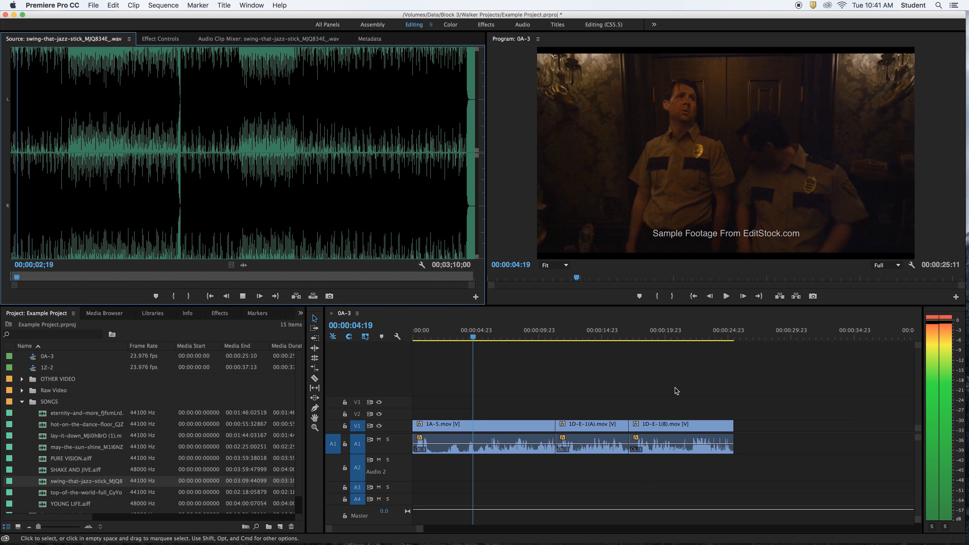
{"action": "key", "text": "space"}
{"action": "key", "text": "space"}
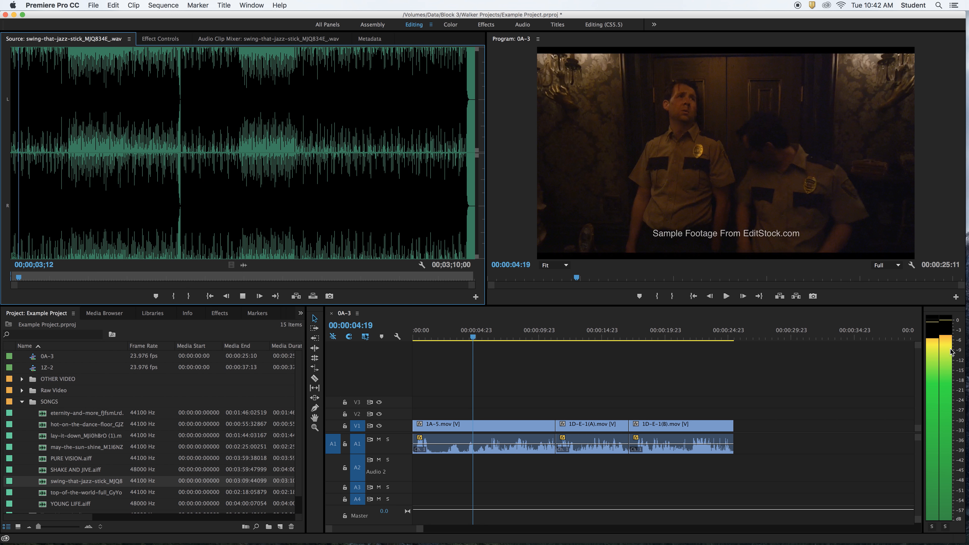
{"action": "key", "text": "space"}
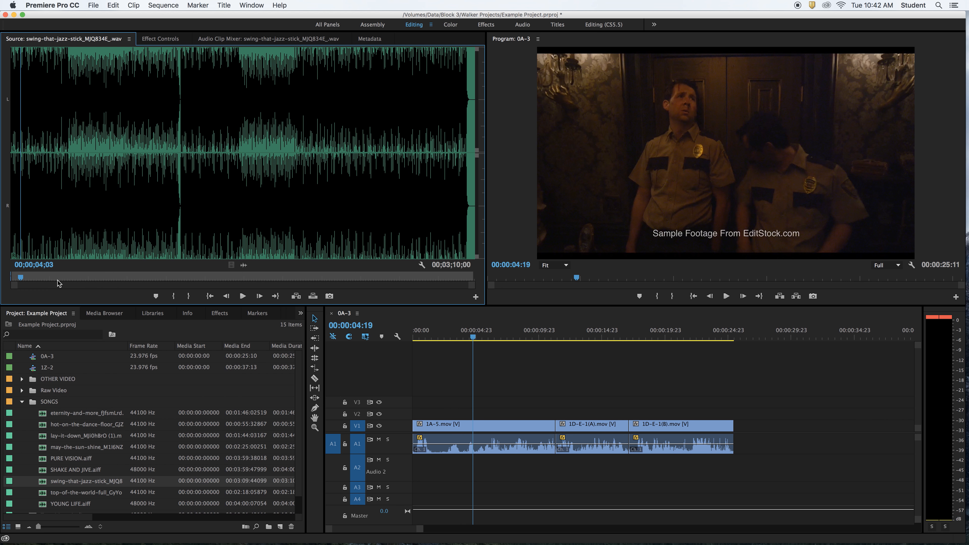
{"action": "left_click", "coordinate": [29, 279]}
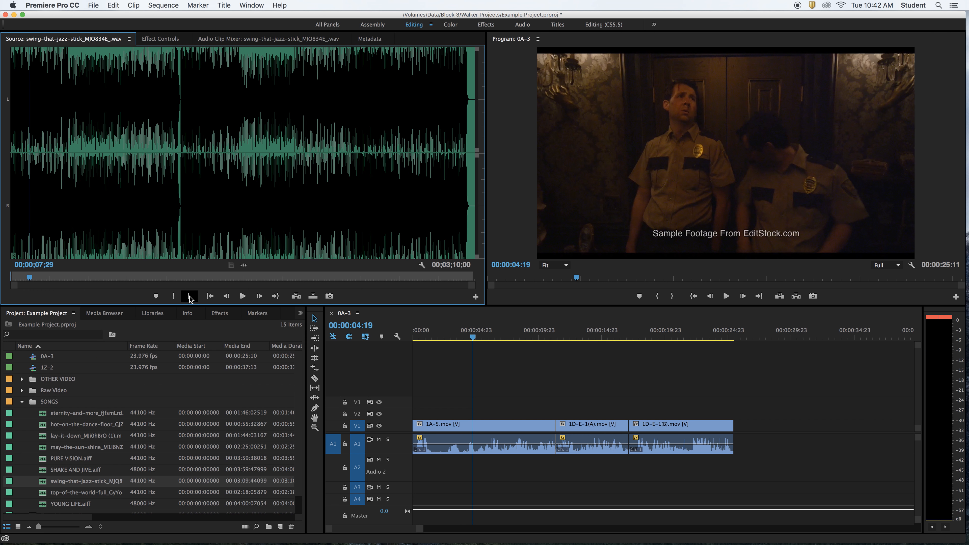
{"action": "left_click", "coordinate": [189, 296]}
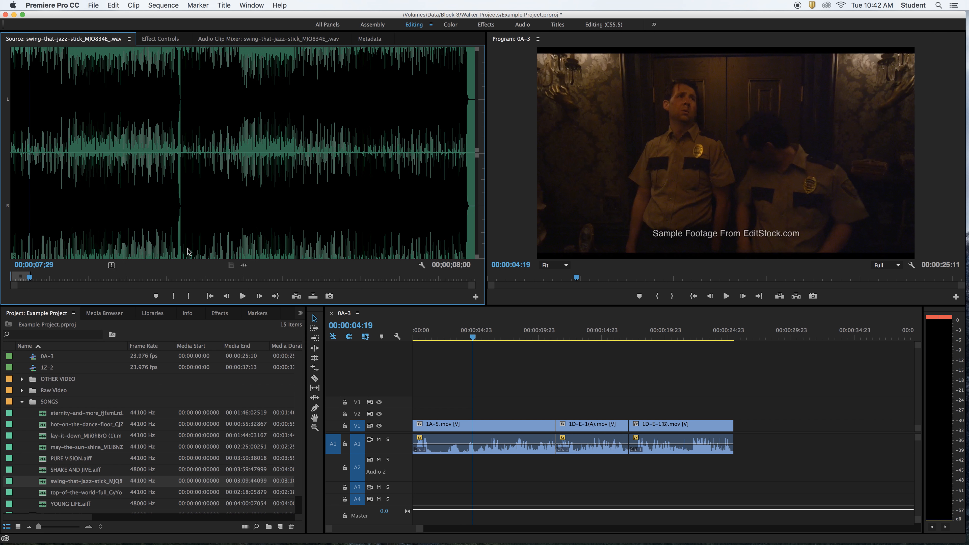
Adjust the audio gain of the swing-that-jazz-stick source song by -5 dB and audition it briefly
{"action": "right_click", "coordinate": [156, 195]}
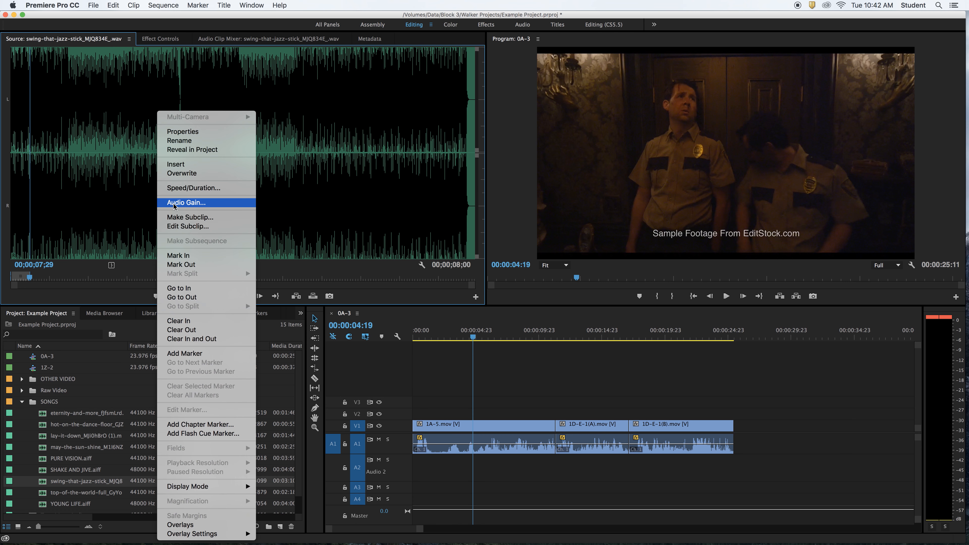
{"action": "left_click", "coordinate": [174, 202]}
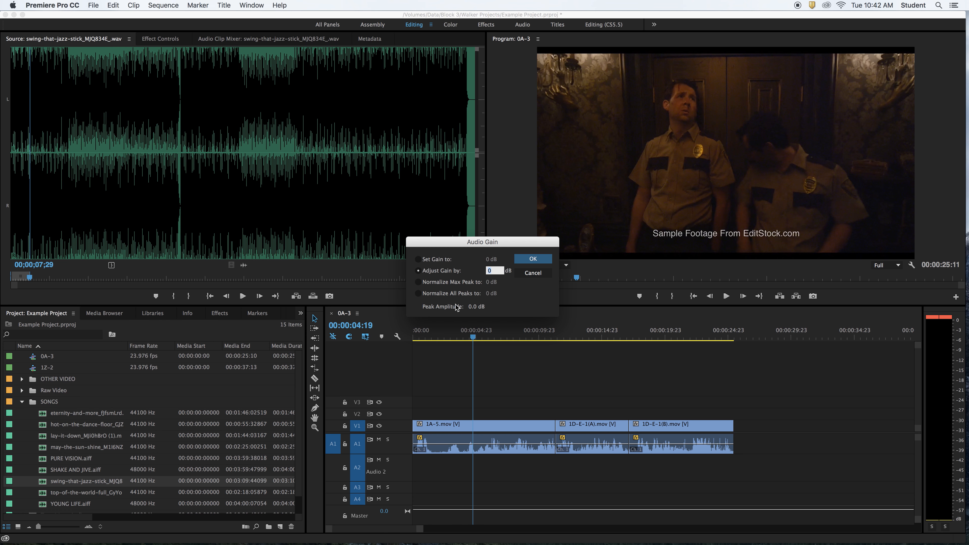
{"action": "type", "text": "-5"}
{"action": "key", "text": "Return"}
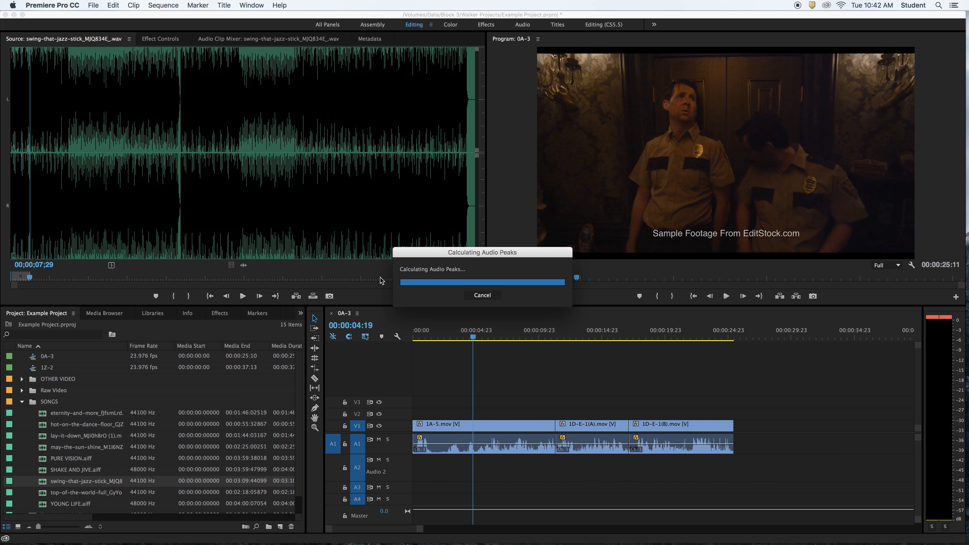
{"action": "key", "text": "space"}
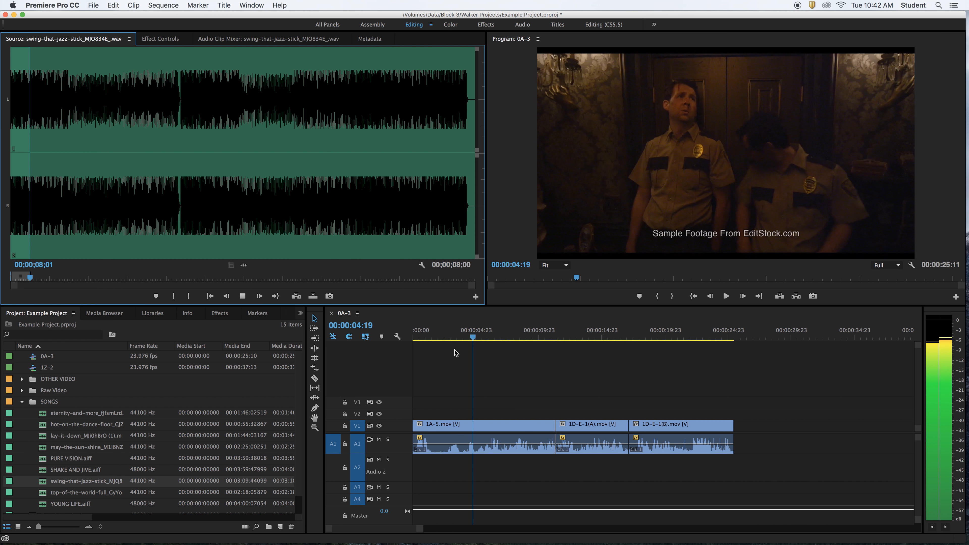
{"action": "key", "text": "space"}
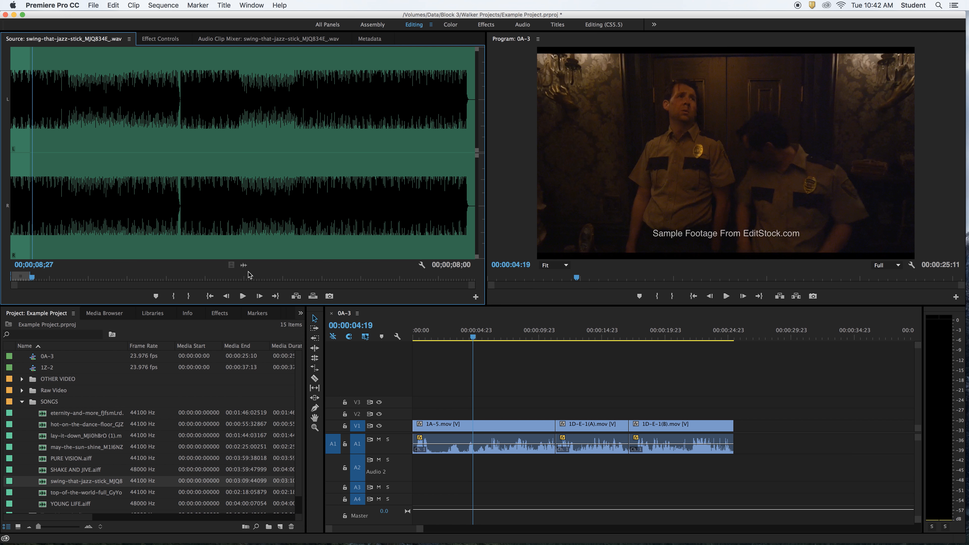
Place the song's audio on track A2 at the sequence start and extend it to the end of clip 1D-E-1(B)
{"action": "left_click_drag", "start_coordinate": [244, 266], "coordinate": [414, 471]}
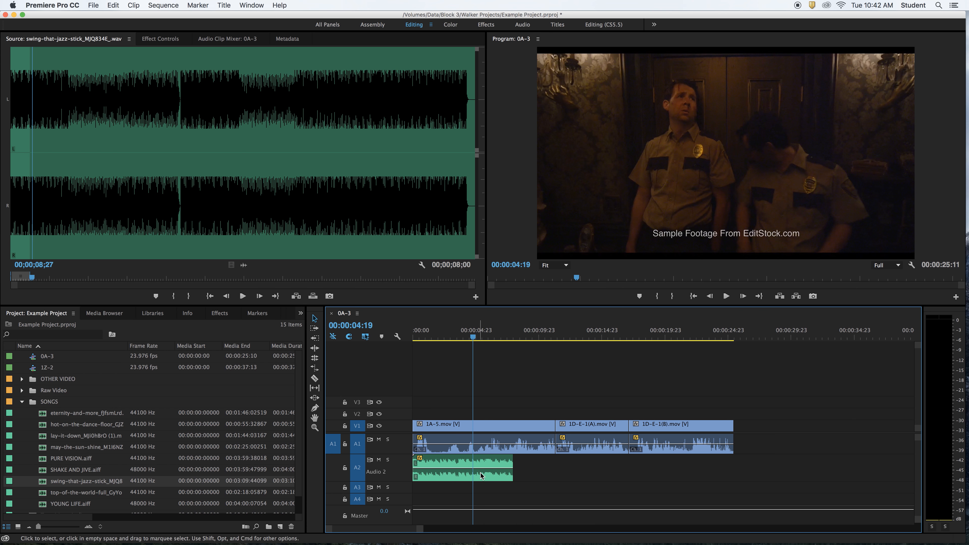
{"action": "left_click", "coordinate": [512, 465]}
{"action": "left_click_drag", "start_coordinate": [512, 465], "coordinate": [727, 463]}
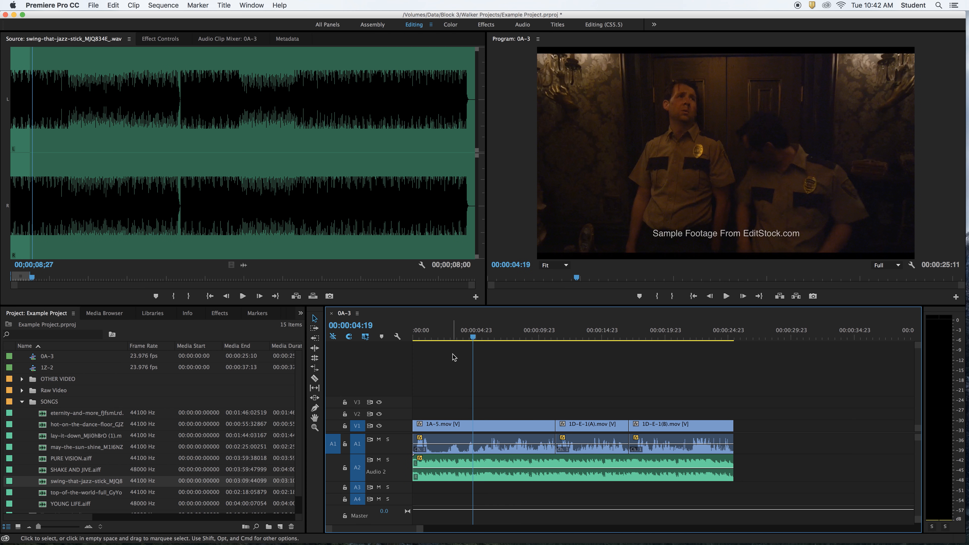
Play the sequence from the start to check the song's level against the dialogue
{"action": "key", "text": "Home"}
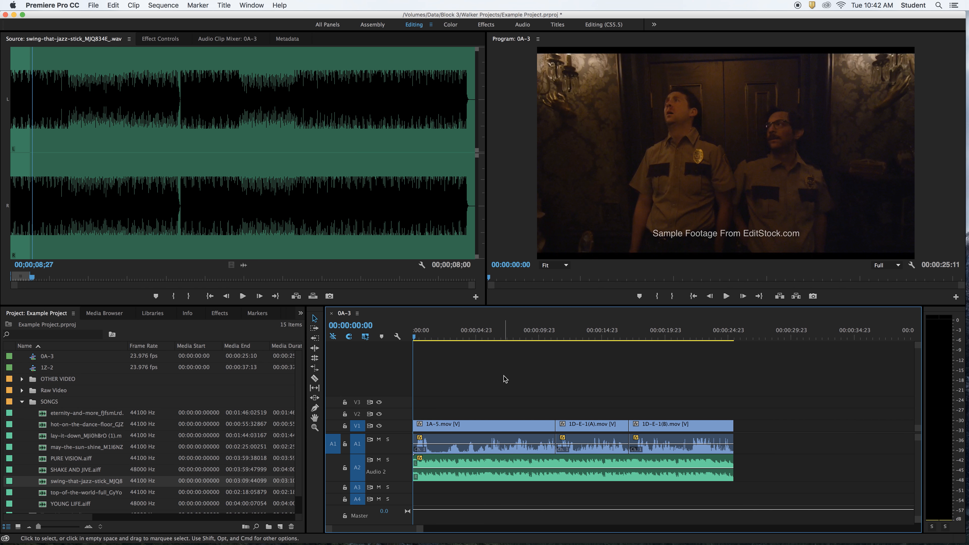
{"action": "key", "text": "space"}
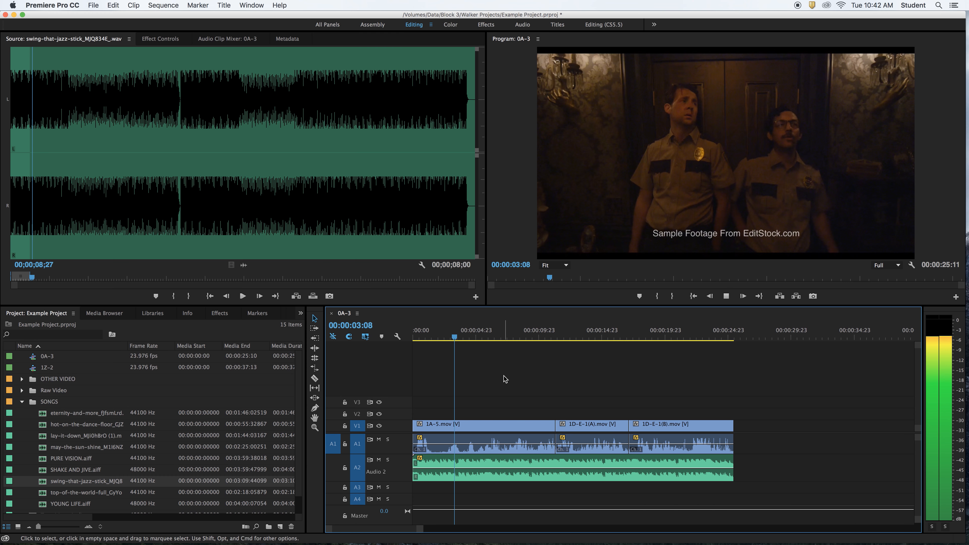
{"action": "key", "text": "space"}
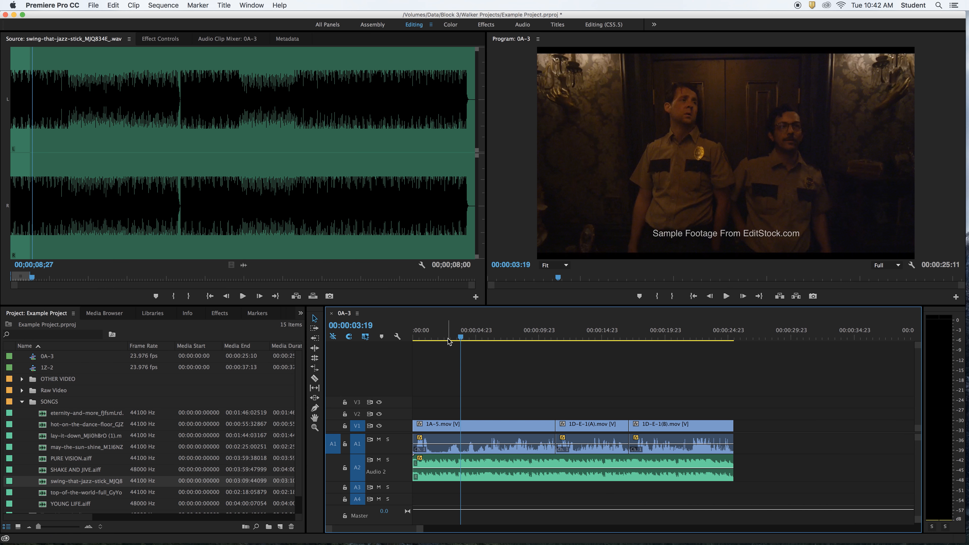
Lower the A2 song clip's volume line to about -7.95 dB and play the opening from the sequence start
{"action": "key", "text": "Home"}
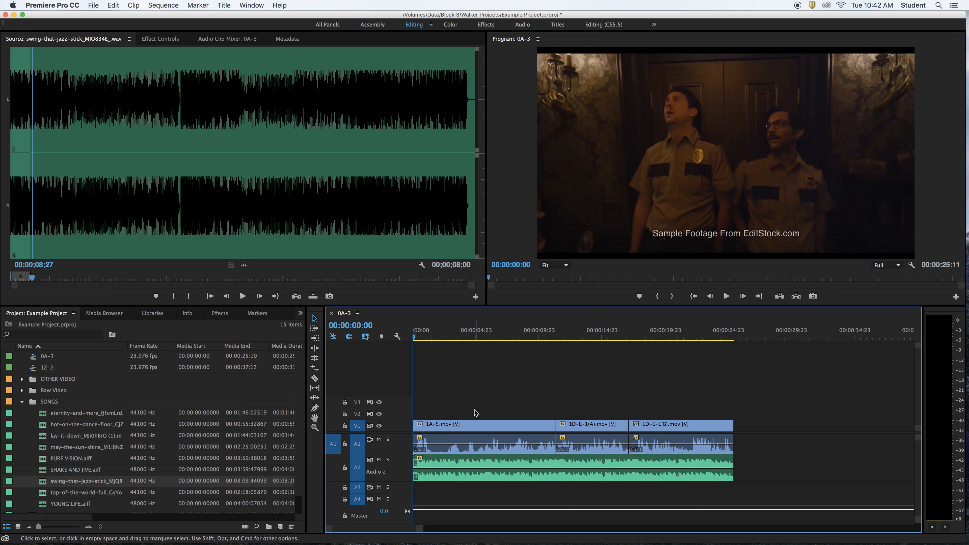
{"action": "left_click", "coordinate": [489, 473]}
{"action": "left_click_drag", "start_coordinate": [489, 471], "coordinate": [489, 474]}
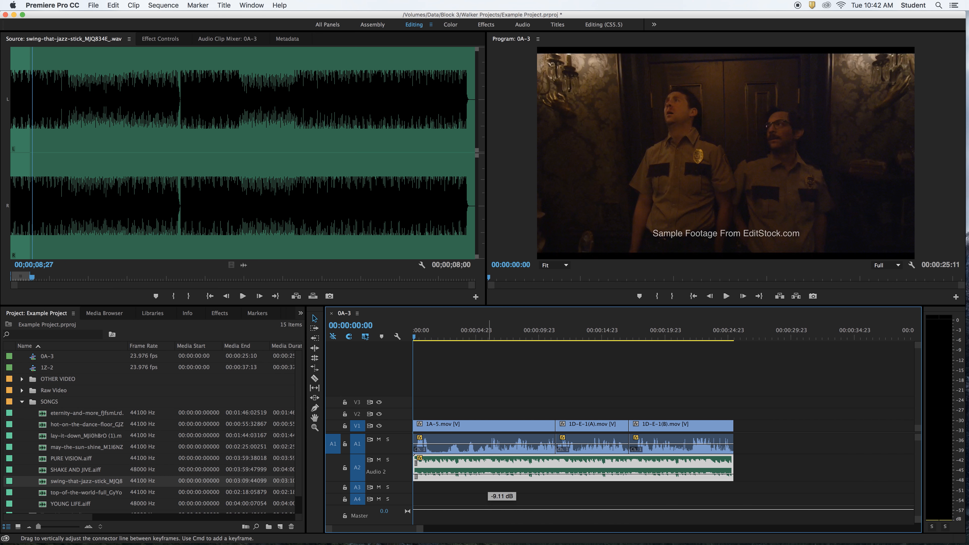
{"action": "key", "text": "space"}
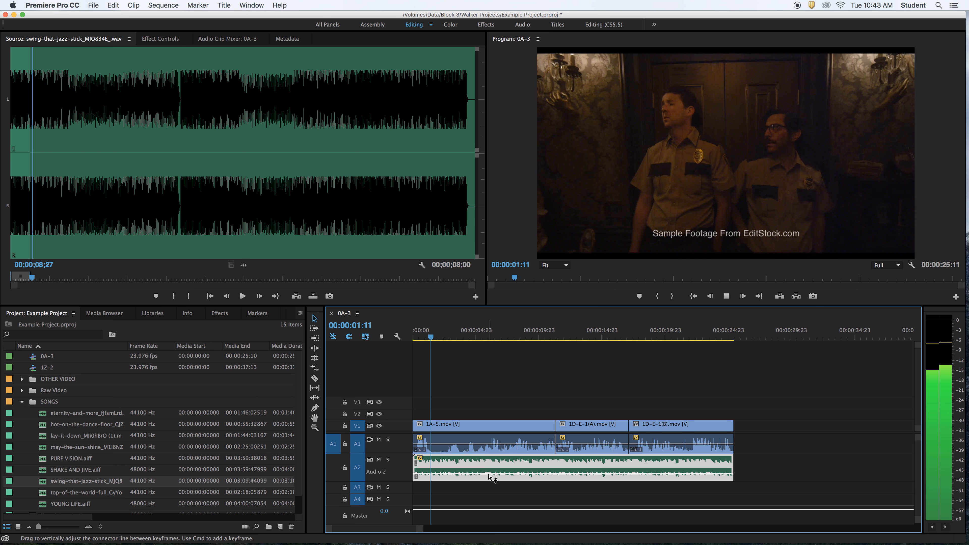
{"action": "key", "text": "XF86AudioRaiseVolume"}
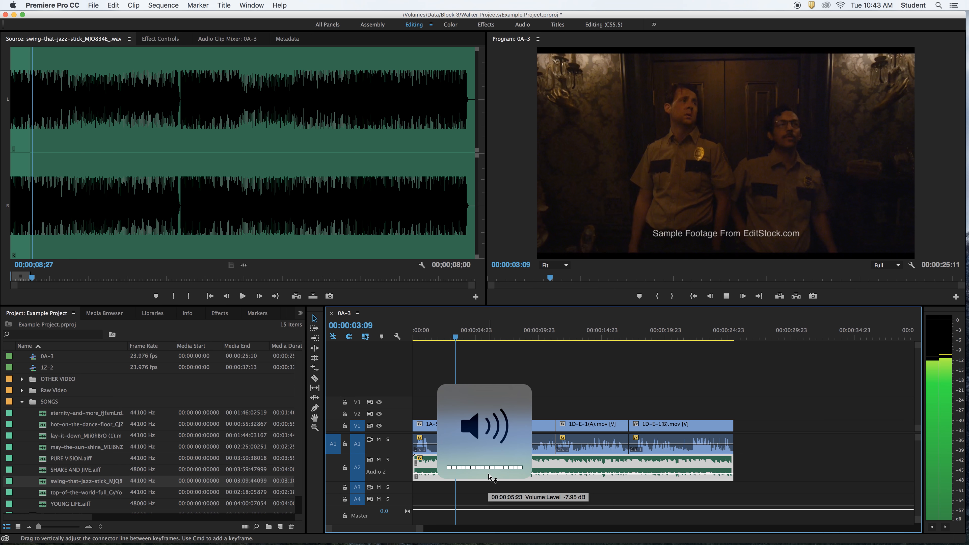
{"action": "key", "text": "space"}
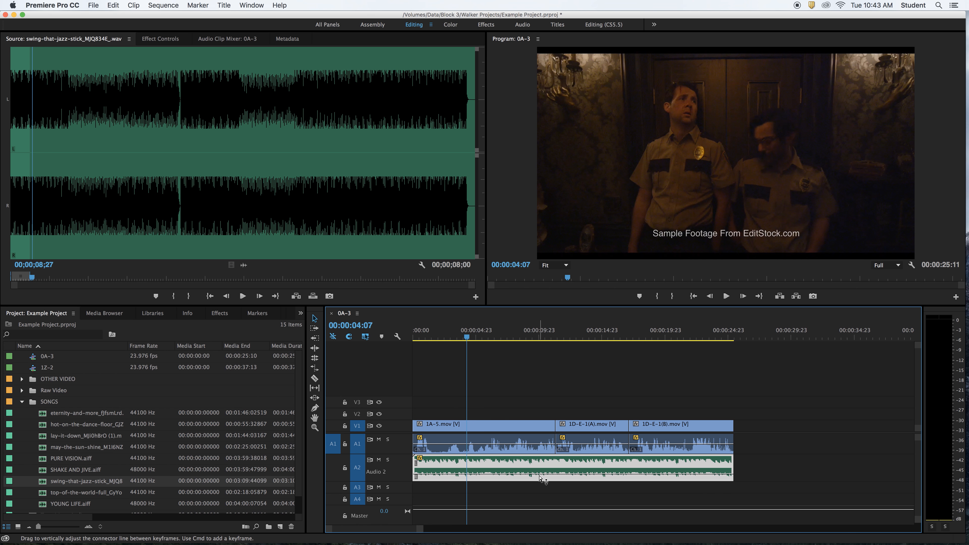
Open the Audio Clip Mixer, lower the A2 song to about -12.1 dB, and play the mix from 00:00:04:07 and from the start
{"action": "left_click", "coordinate": [226, 39]}
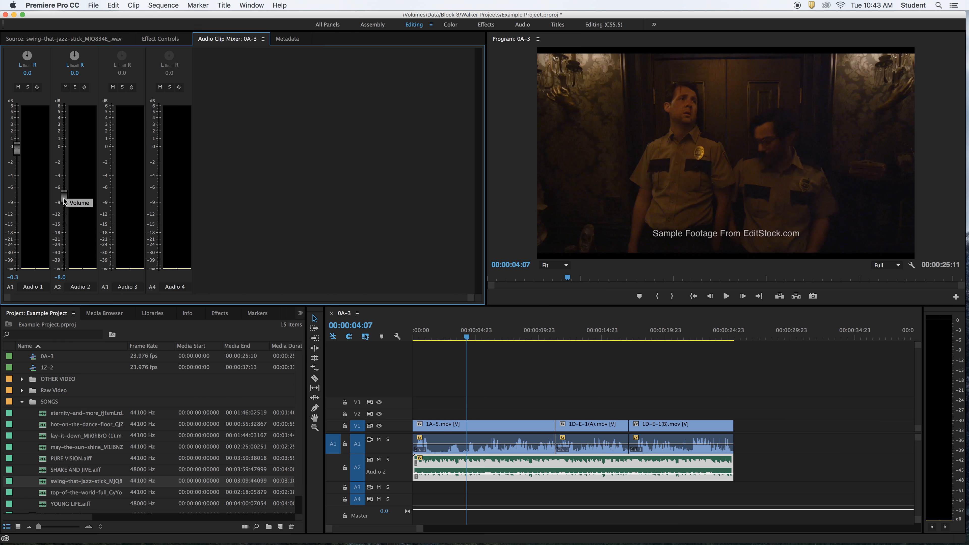
{"action": "left_click_drag", "start_coordinate": [64, 202], "coordinate": [68, 219]}
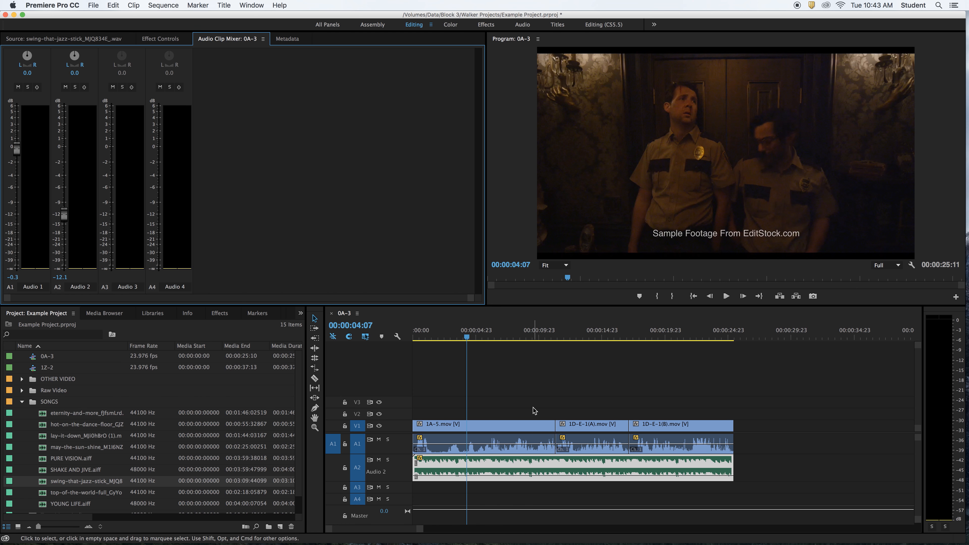
{"action": "key", "text": "space"}
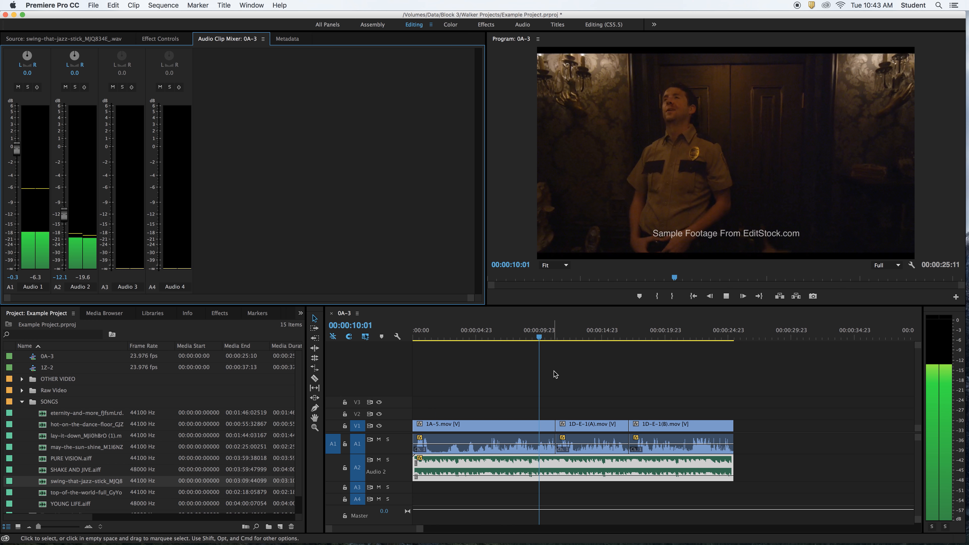
{"action": "key", "text": "space"}
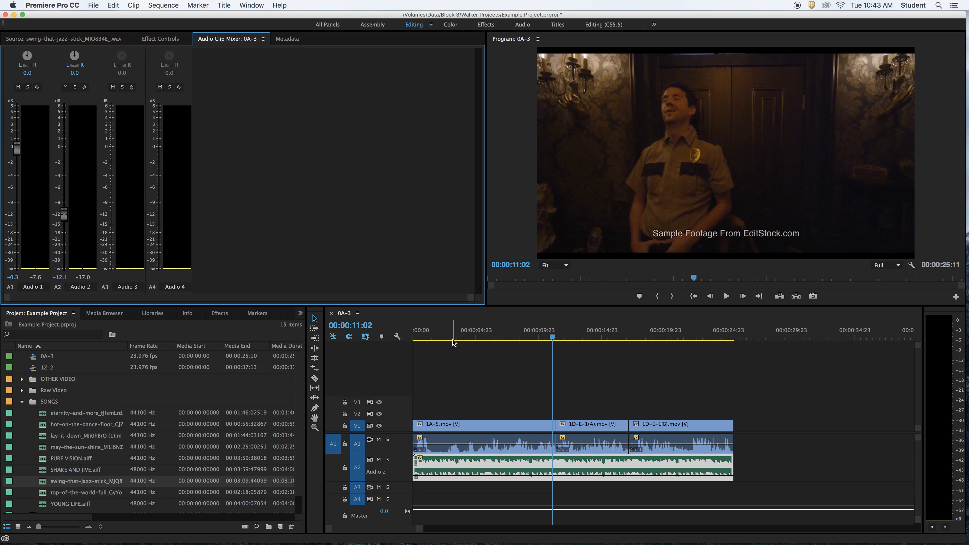
{"action": "key", "text": "Home"}
{"action": "key", "text": "space"}
{"action": "key", "text": "space"}
Play the sequence from the start while lowering the A2 song's level in the clip mixer to about -19.5 dB
{"action": "key", "text": "Home"}
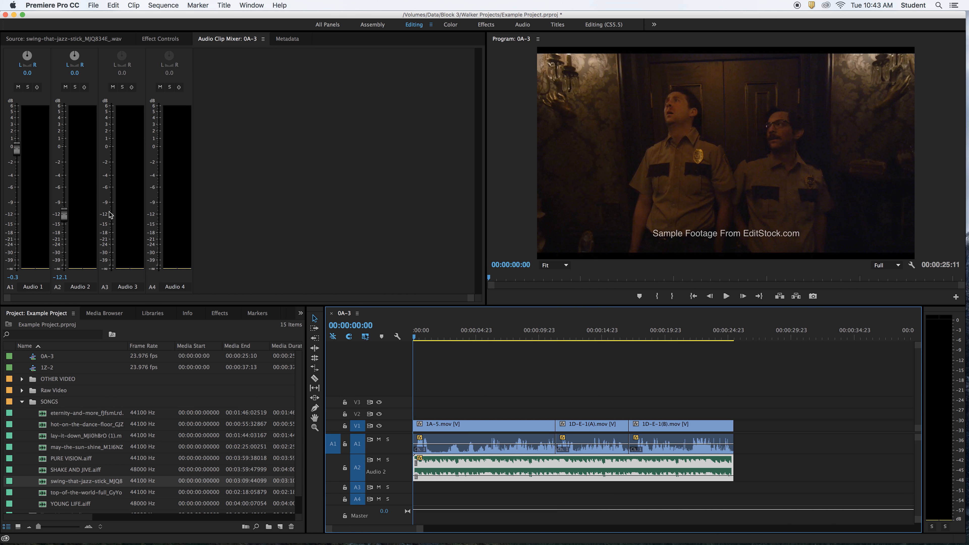
{"action": "key", "text": "space"}
{"action": "left_click", "coordinate": [65, 219]}
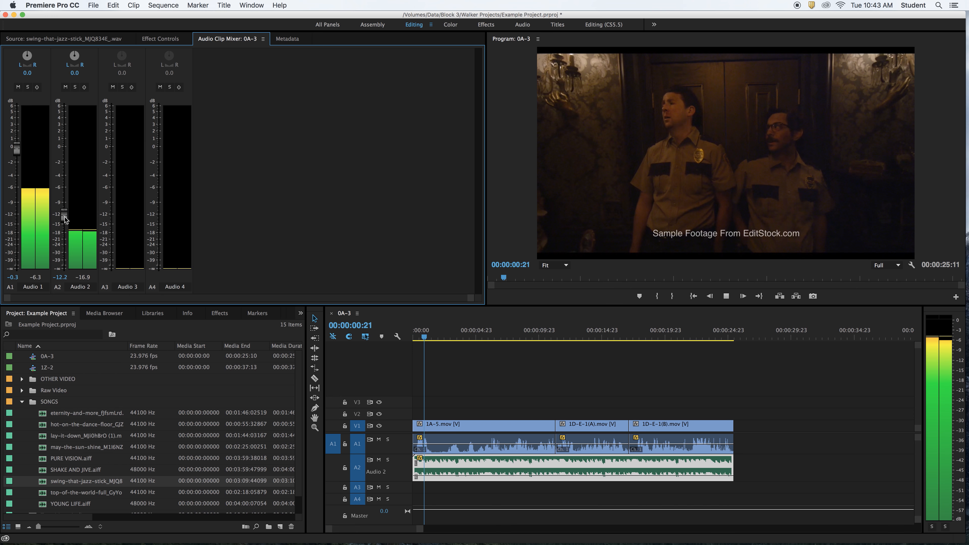
{"action": "left_click_drag", "start_coordinate": [65, 218], "coordinate": [64, 241]}
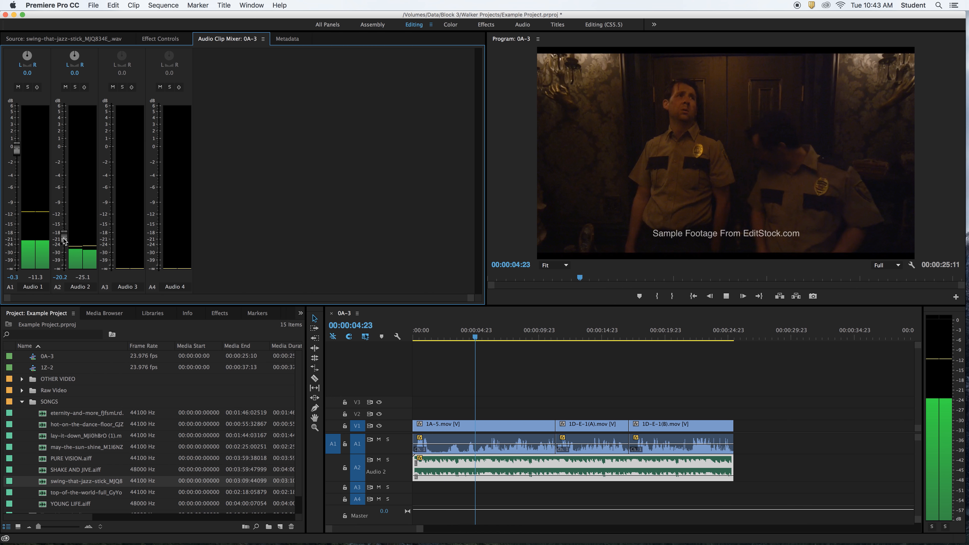
{"action": "left_click_drag", "start_coordinate": [64, 238], "coordinate": [63, 240]}
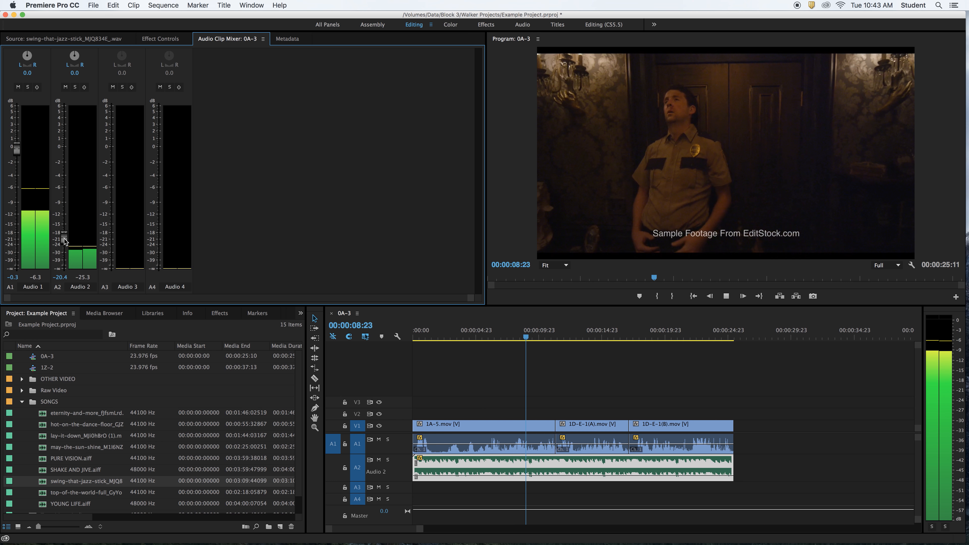
{"action": "left_click_drag", "start_coordinate": [64, 239], "coordinate": [65, 238]}
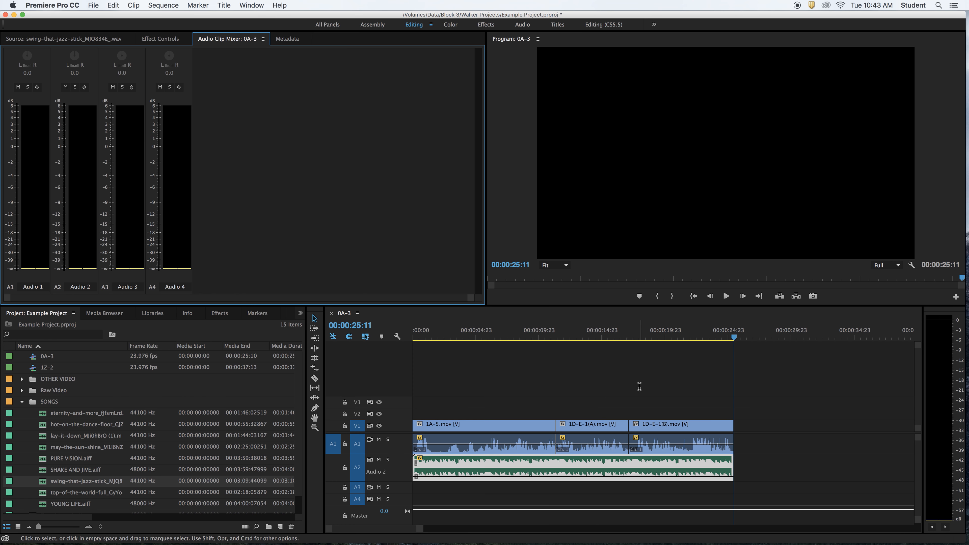
Shift all clips about 10 seconds later in the sequence and extend the start of clip 1A-5 back to 00:00:00:00
{"action": "left_click", "coordinate": [455, 362]}
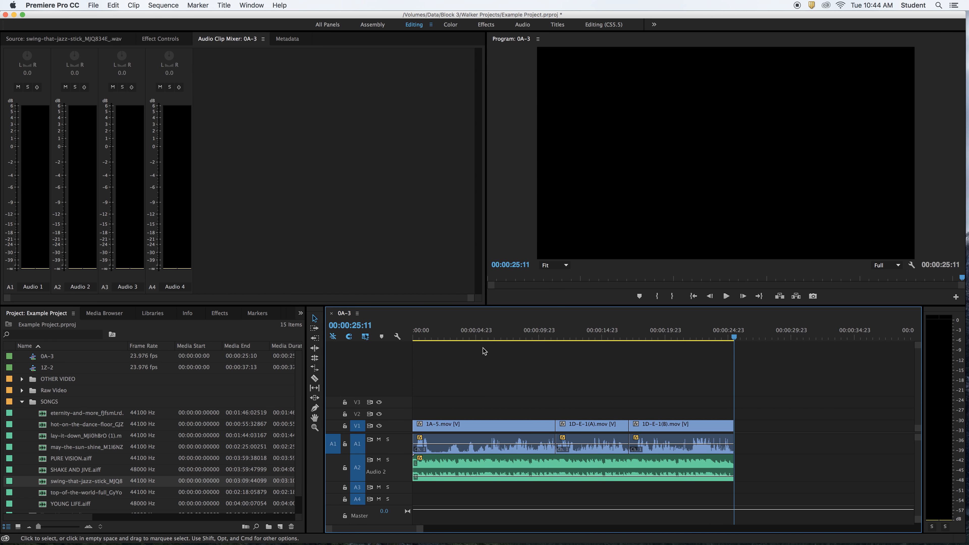
{"action": "left_click", "coordinate": [466, 335]}
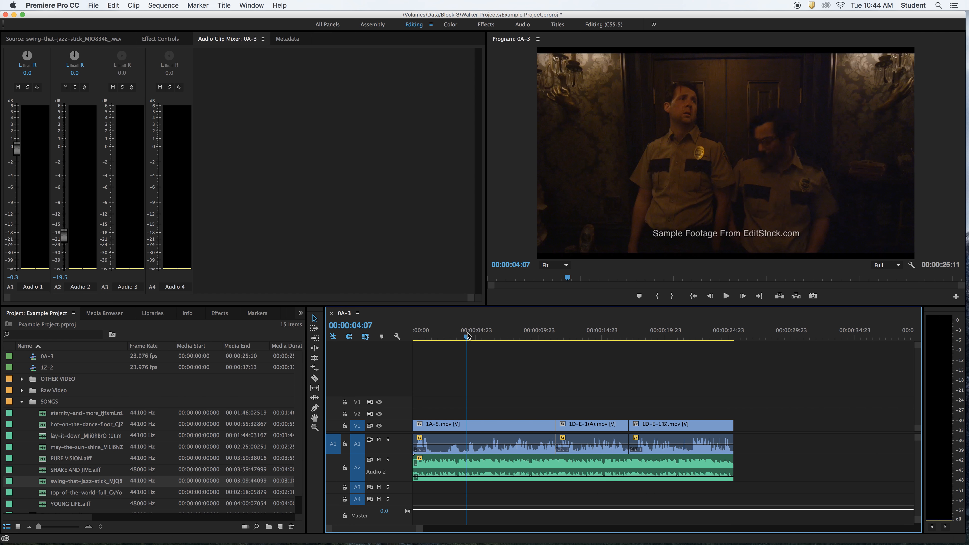
{"action": "key", "text": "Home"}
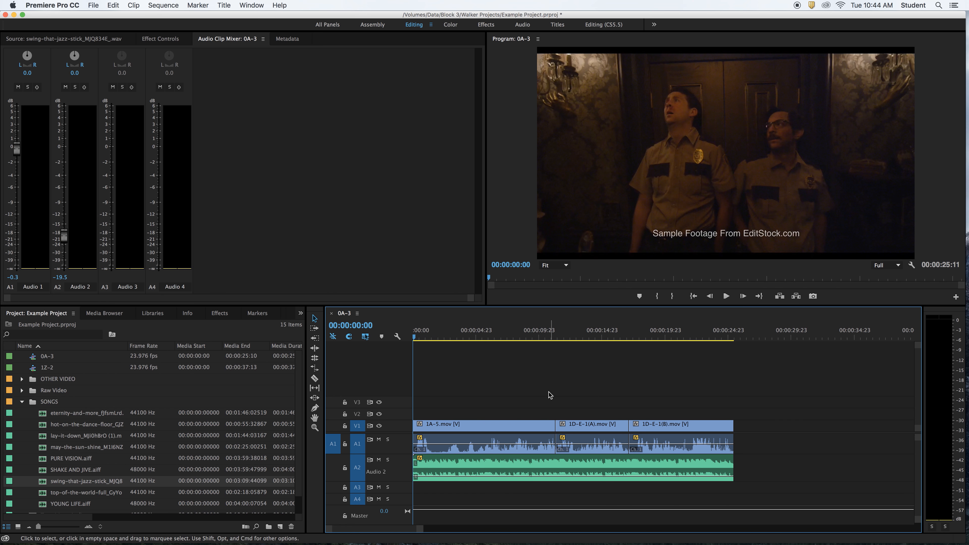
{"action": "left_click_drag", "start_coordinate": [494, 423], "coordinate": [724, 477]}
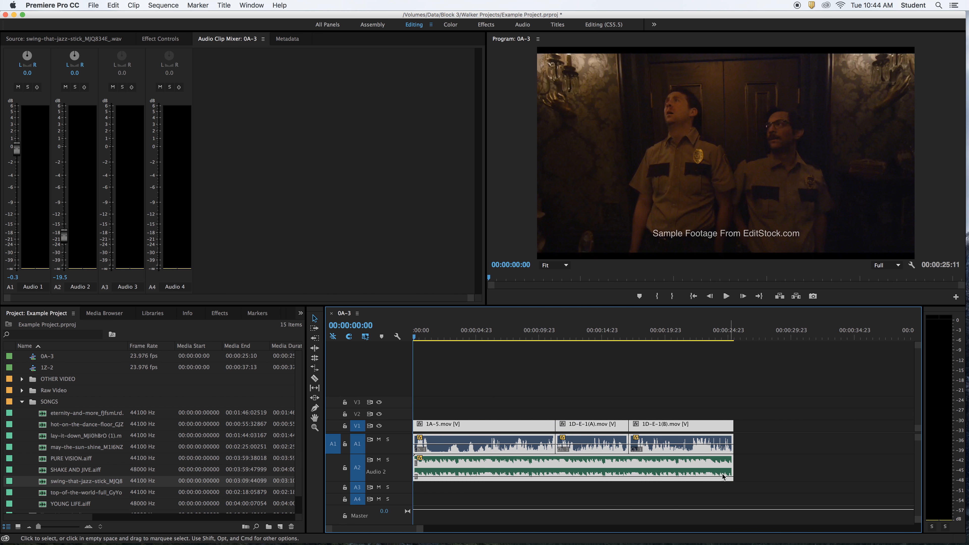
{"action": "left_click_drag", "start_coordinate": [481, 426], "coordinate": [615, 434]}
{"action": "left_click_drag", "start_coordinate": [544, 426], "coordinate": [418, 406]}
Trim the start of clip 1A-5 to 00:00:03:20 and delete the gap before it
{"action": "left_click", "coordinate": [431, 335]}
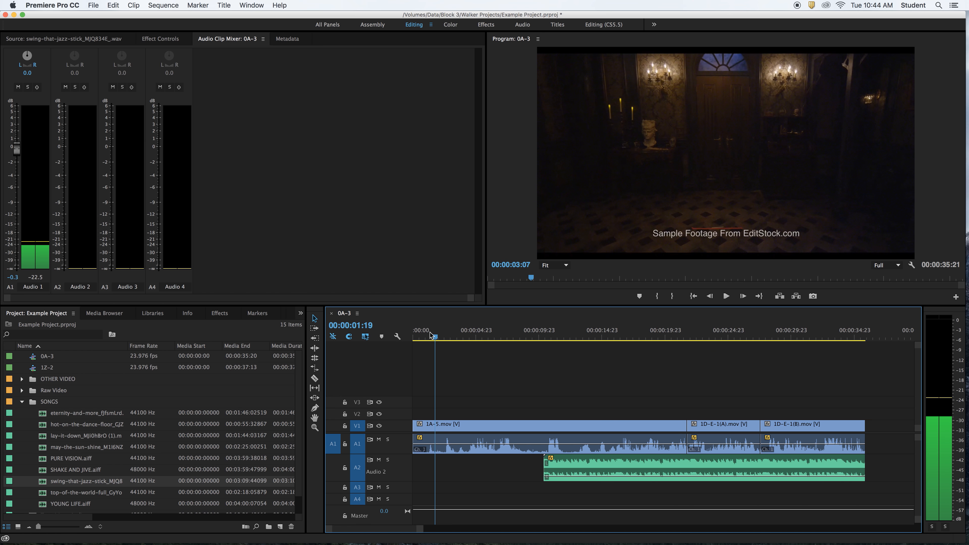
{"action": "left_click_drag", "start_coordinate": [431, 335], "coordinate": [461, 338]}
{"action": "left_click", "coordinate": [416, 424]}
{"action": "left_click_drag", "start_coordinate": [416, 424], "coordinate": [461, 426]}
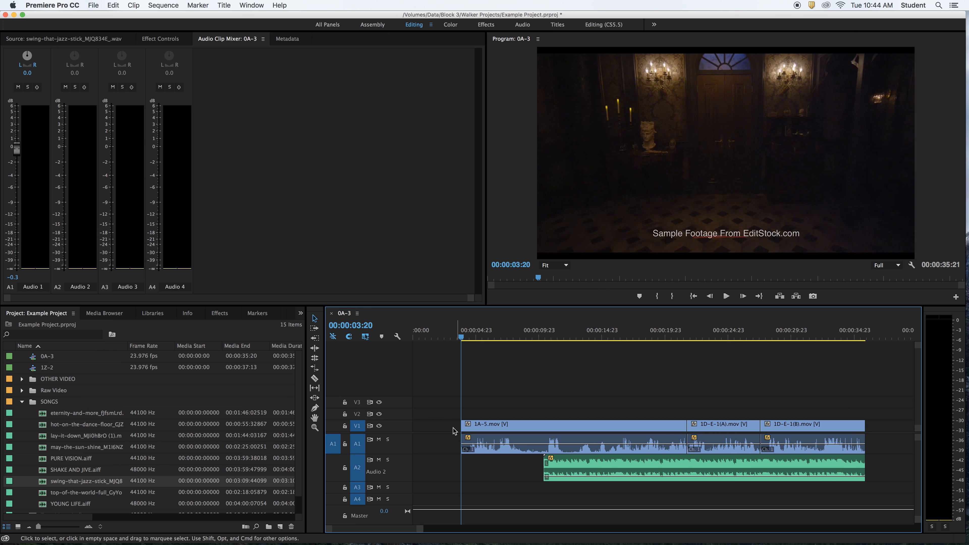
{"action": "left_click", "coordinate": [453, 428]}
{"action": "key", "text": "Delete"}
Play the sequence from the start past the song's entry on A2 to check the extended opening
{"action": "key", "text": "Home"}
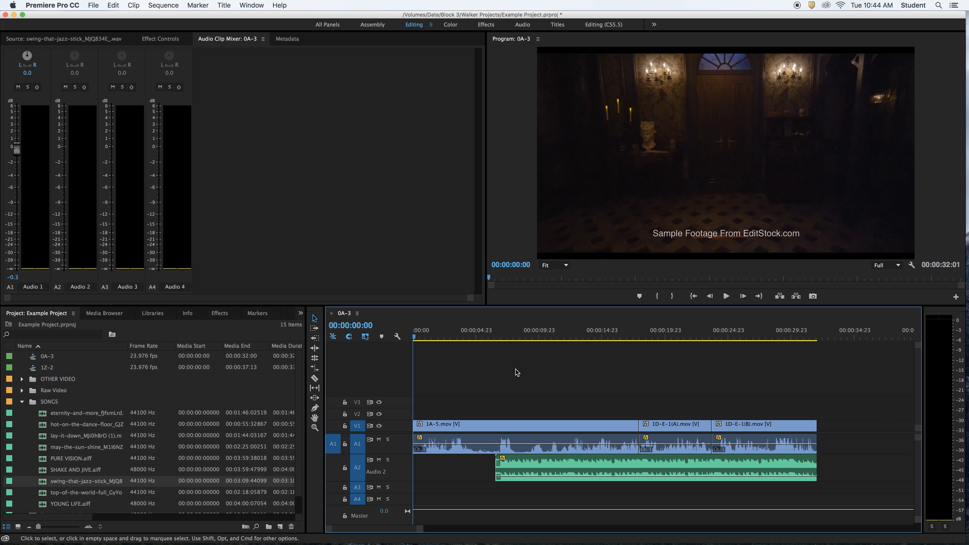
{"action": "key", "text": "space"}
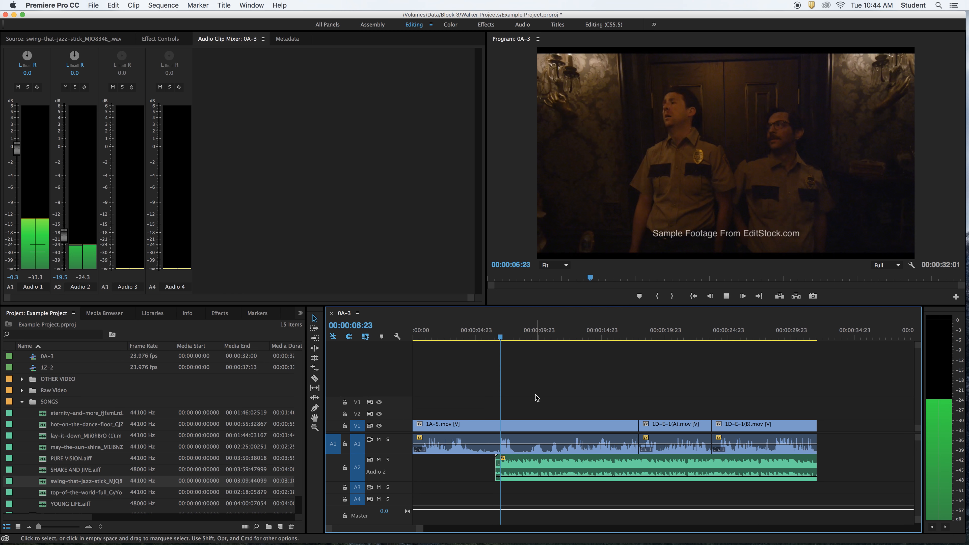
{"action": "key", "text": "space"}
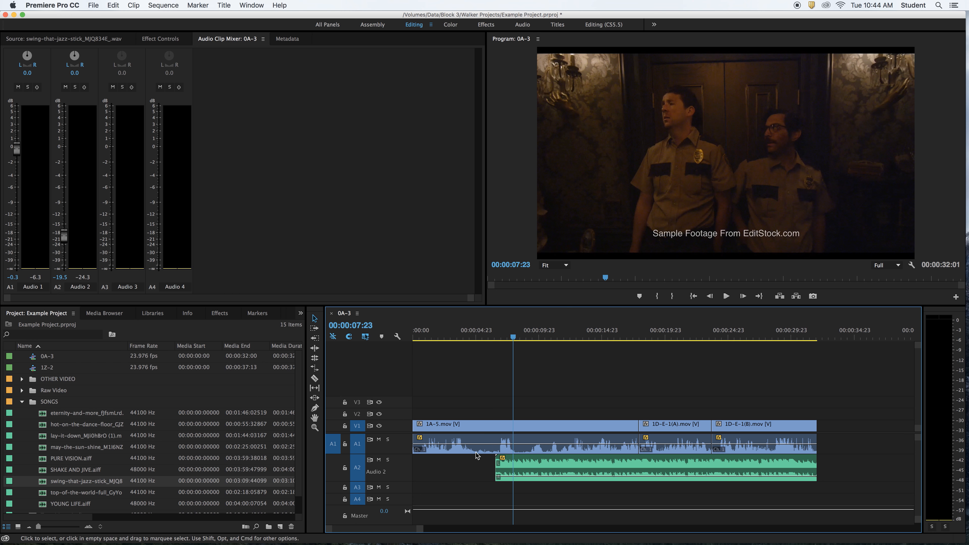
Move the A2 song clip to the start of the sequence and return the playhead to 00:00:00:00
{"action": "left_click_drag", "start_coordinate": [533, 471], "coordinate": [445, 472]}
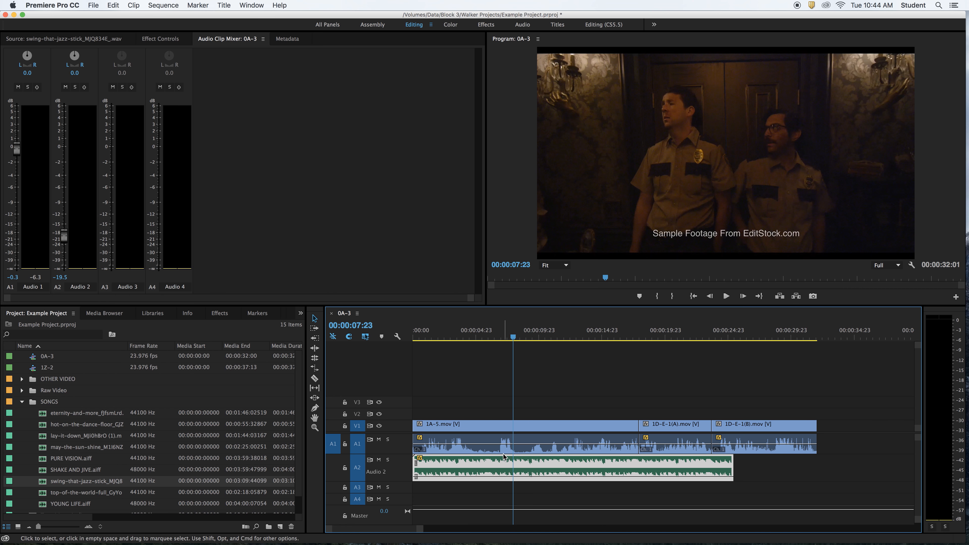
{"action": "key", "text": "Home"}
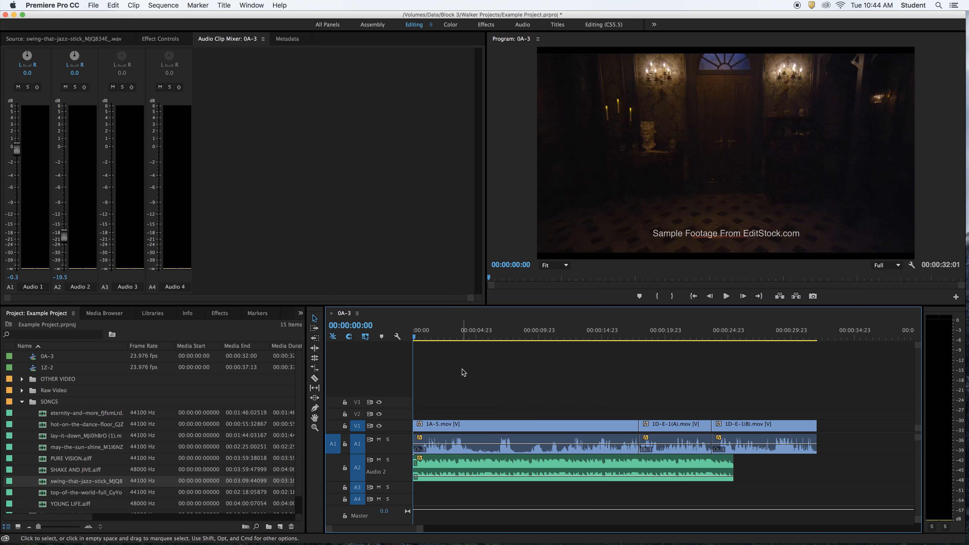
Play the opening from the start twice to judge the song's level under the dialogue, then return the playhead to 00:00:00:00
{"action": "key", "text": "space"}
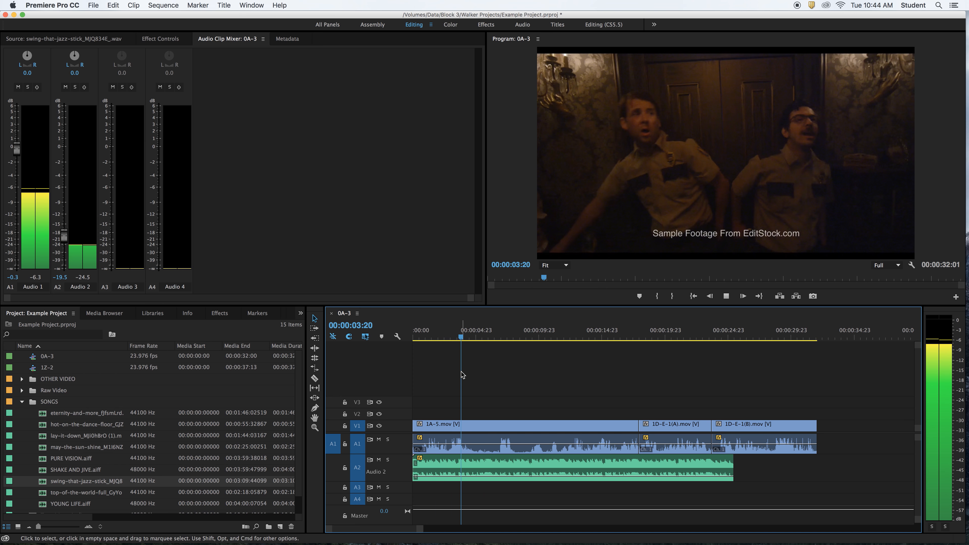
{"action": "key", "text": "space"}
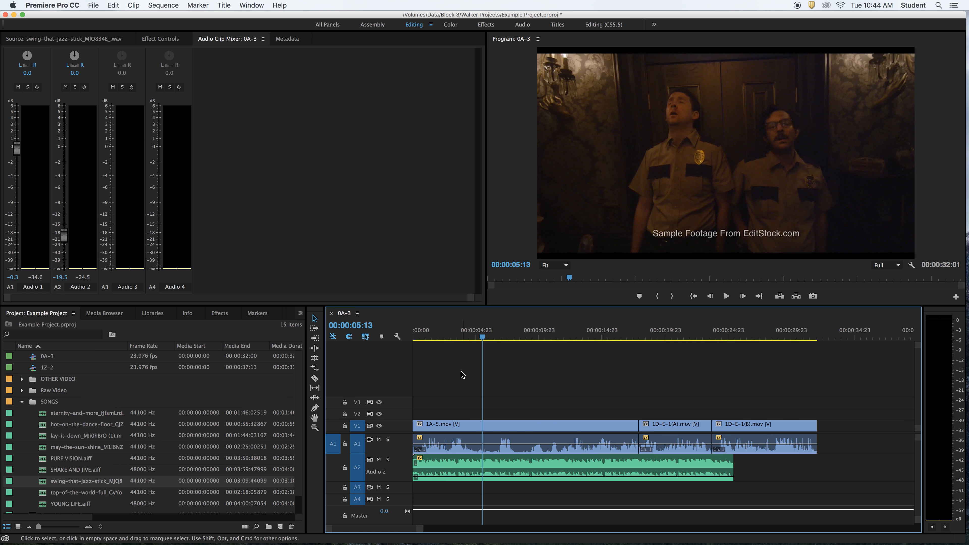
{"action": "key", "text": "Home"}
{"action": "key", "text": "space"}
{"action": "key", "text": "space"}
{"action": "key", "text": "Home"}
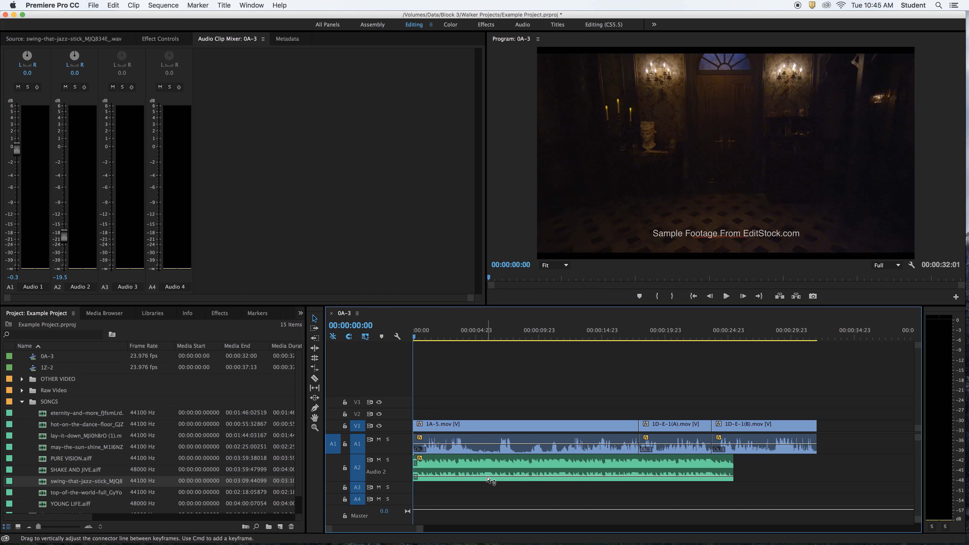
Try the A2 song clip at a volume of about 0.1 dB and play the opening
{"action": "left_click_drag", "start_coordinate": [488, 477], "coordinate": [490, 467]}
{"action": "left_click", "coordinate": [474, 353]}
{"action": "key", "text": "space"}
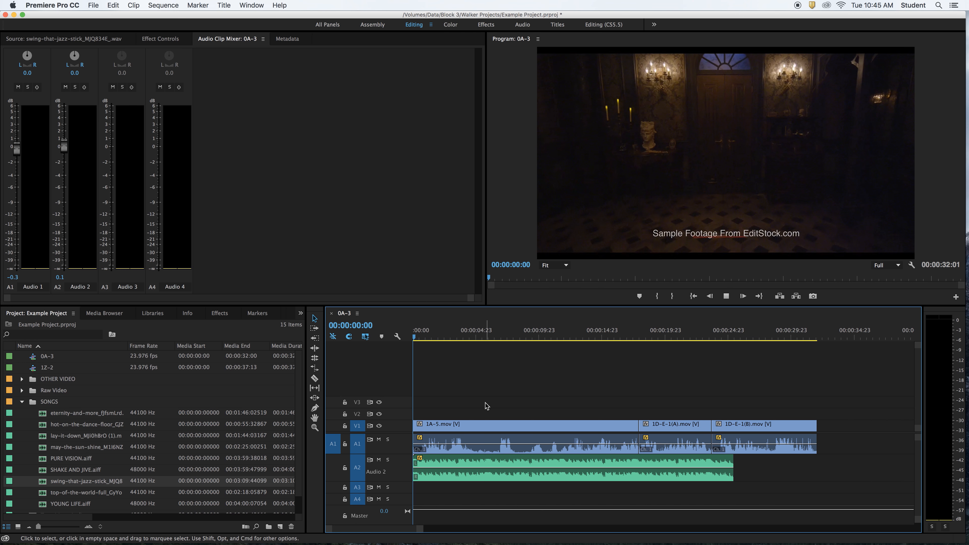
{"action": "key", "text": "space"}
Set the A2 song clip's volume to -9.0 dB, play the result briefly and return the playhead to 00:00:00:00
{"action": "left_click_drag", "start_coordinate": [506, 467], "coordinate": [506, 476]}
{"action": "key", "text": "space"}
{"action": "key", "text": "space"}
{"action": "left_click_drag", "start_coordinate": [484, 336], "coordinate": [407, 337]}
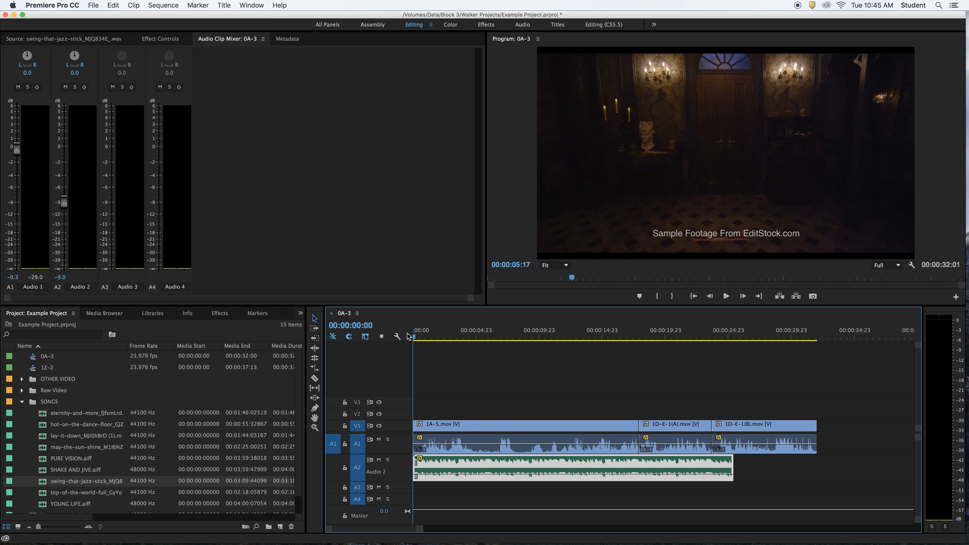
Play the first few seconds and compare the song, dialogue and master levels on the audio meters
{"action": "key", "text": "space"}
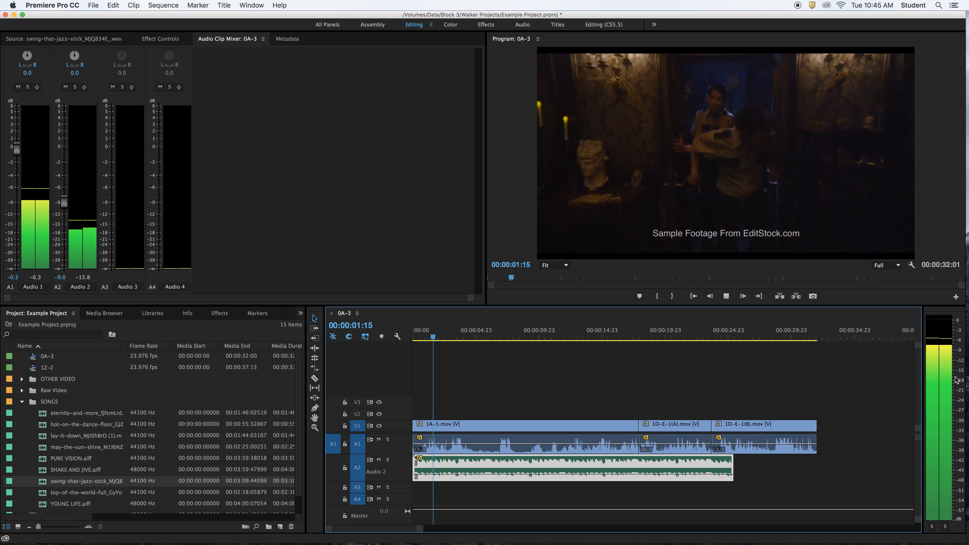
{"action": "key", "text": "space"}
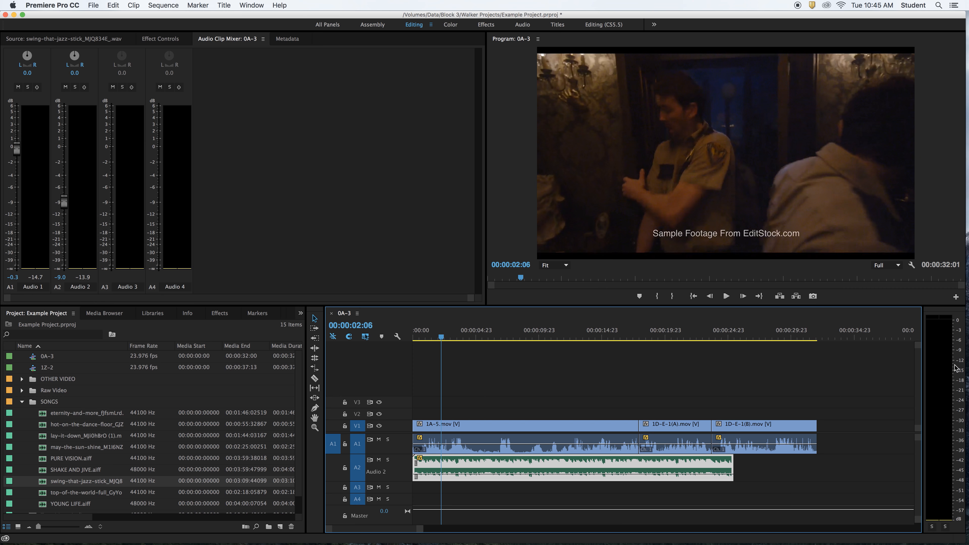
{"action": "key", "text": "space"}
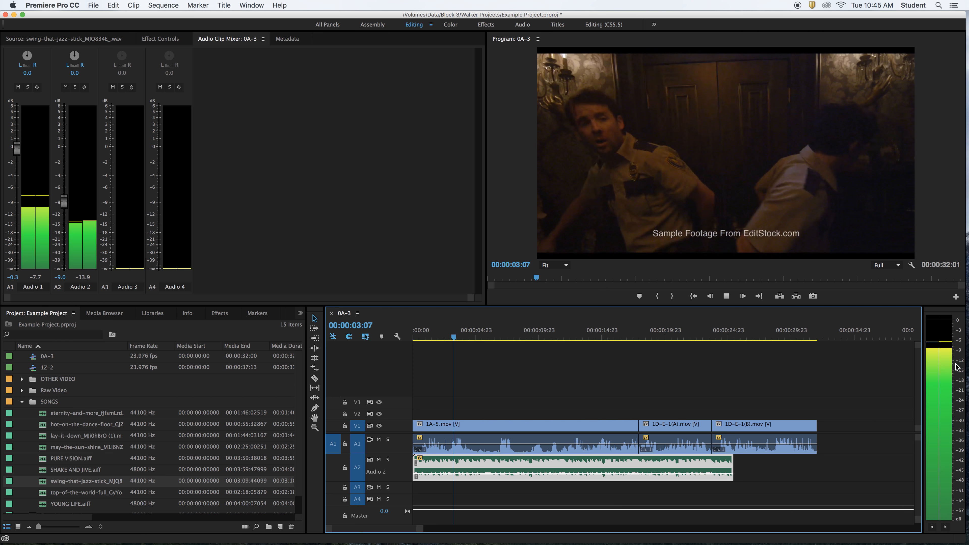
{"action": "key", "text": "space"}
{"action": "left_click", "coordinate": [491, 400]}
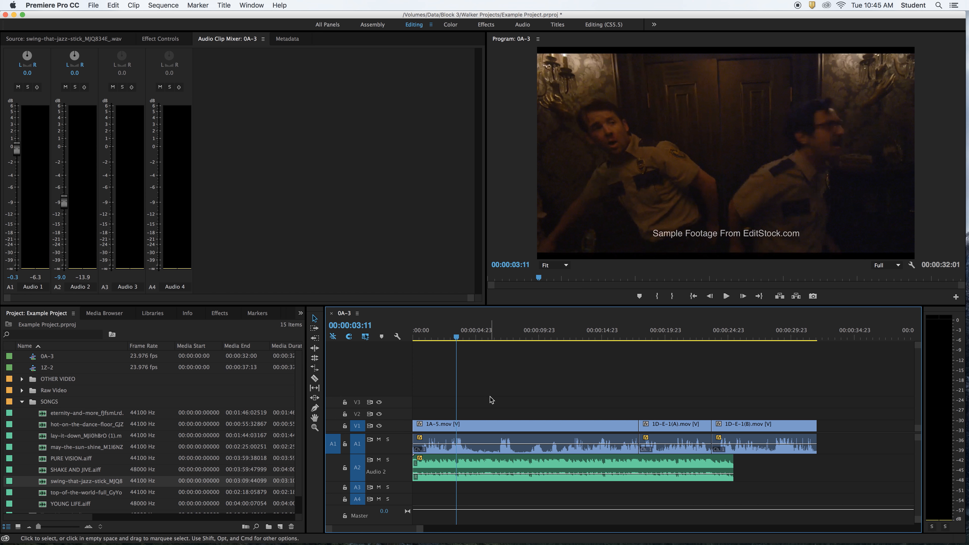
Play the opening from the start and park the playhead at 00:00:06:20, just before the dialogue peak on A1
{"action": "key", "text": "Home"}
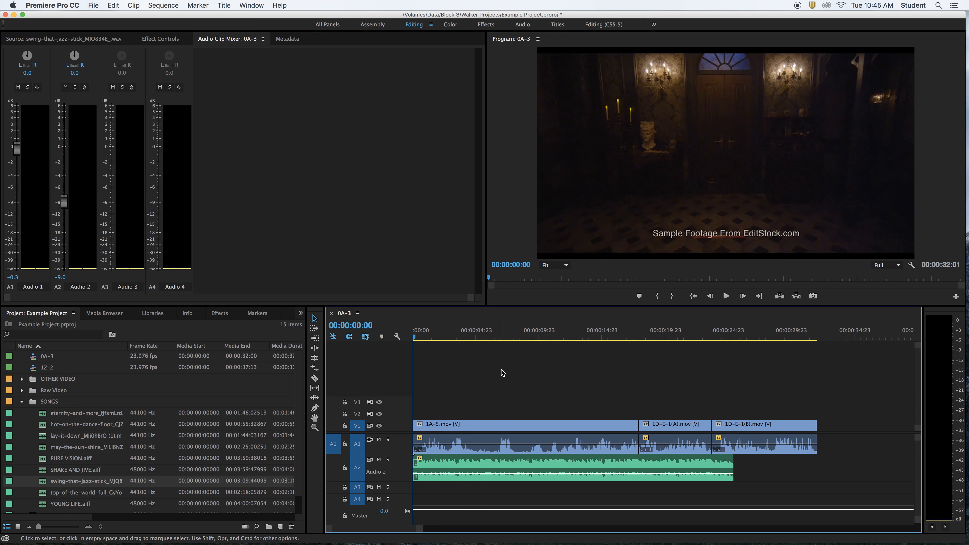
{"action": "key", "text": "space"}
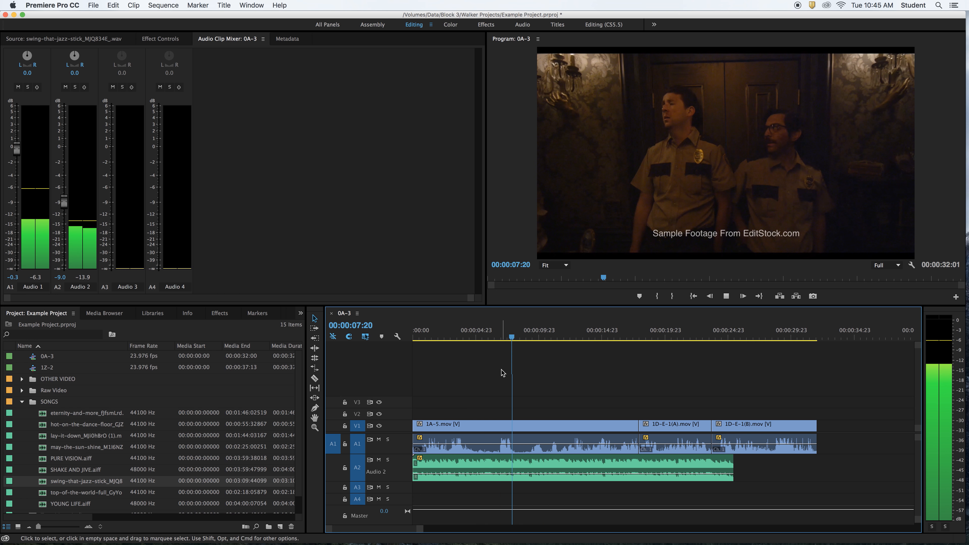
{"action": "key", "text": "space"}
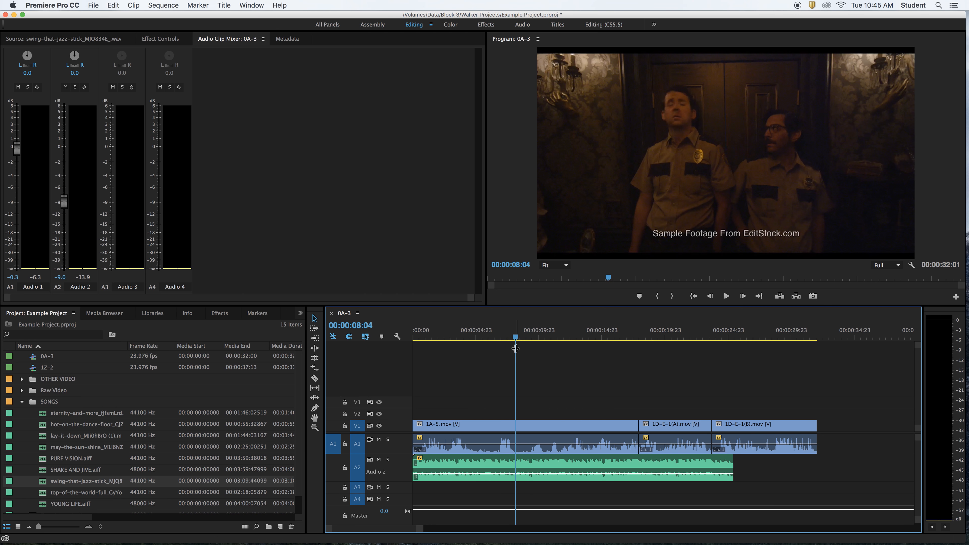
{"action": "left_click_drag", "start_coordinate": [515, 348], "coordinate": [497, 342]}
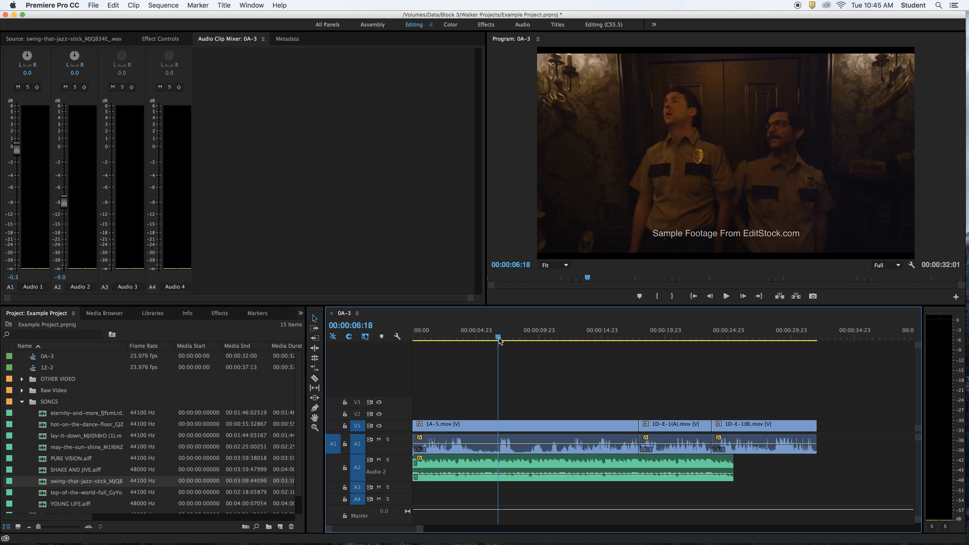
{"action": "left_click_drag", "start_coordinate": [499, 341], "coordinate": [501, 341]}
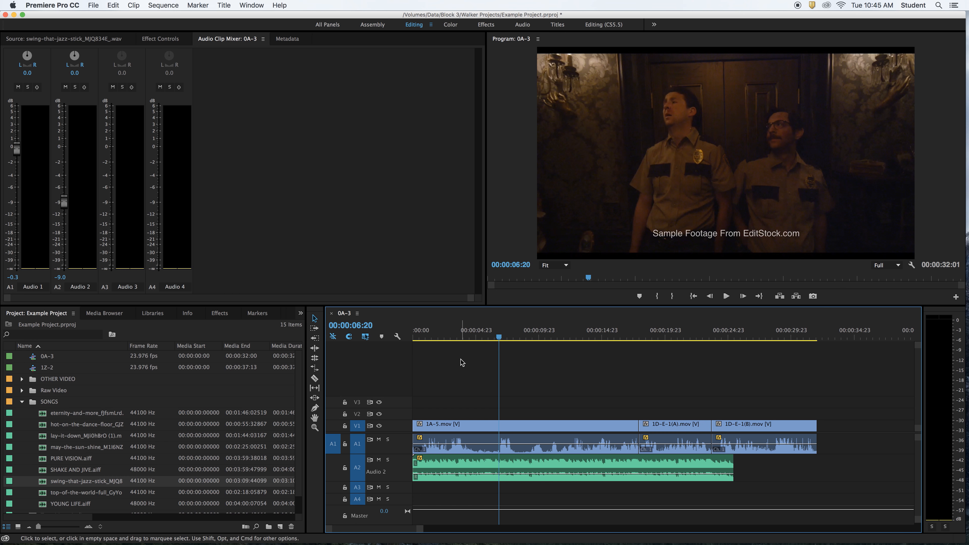
Use the Pen tool to add volume keyframes to the A2 song at about 00:00:06:21 and 00:00:05:13
{"action": "left_click", "coordinate": [315, 319]}
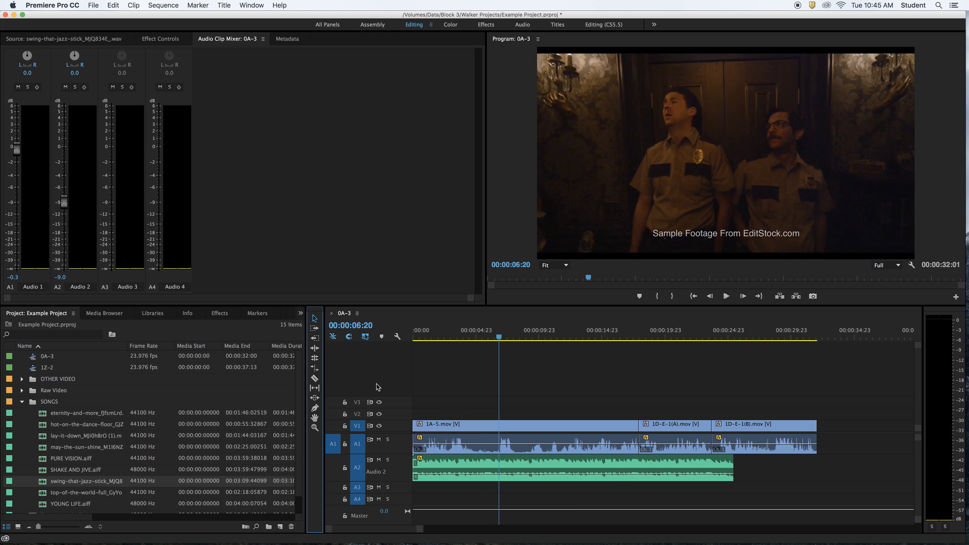
{"action": "left_click", "coordinate": [317, 411]}
{"action": "left_click", "coordinate": [316, 410]}
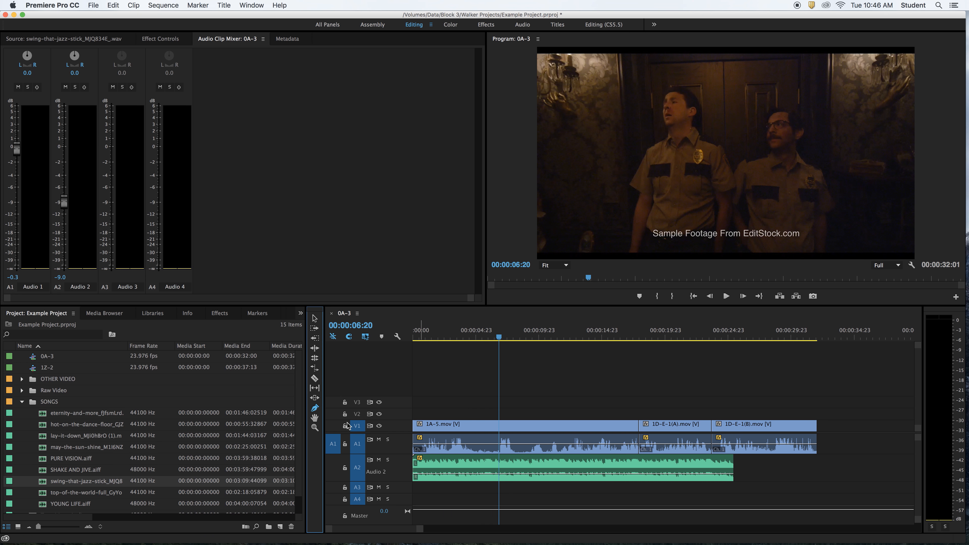
{"action": "left_click", "coordinate": [501, 477]}
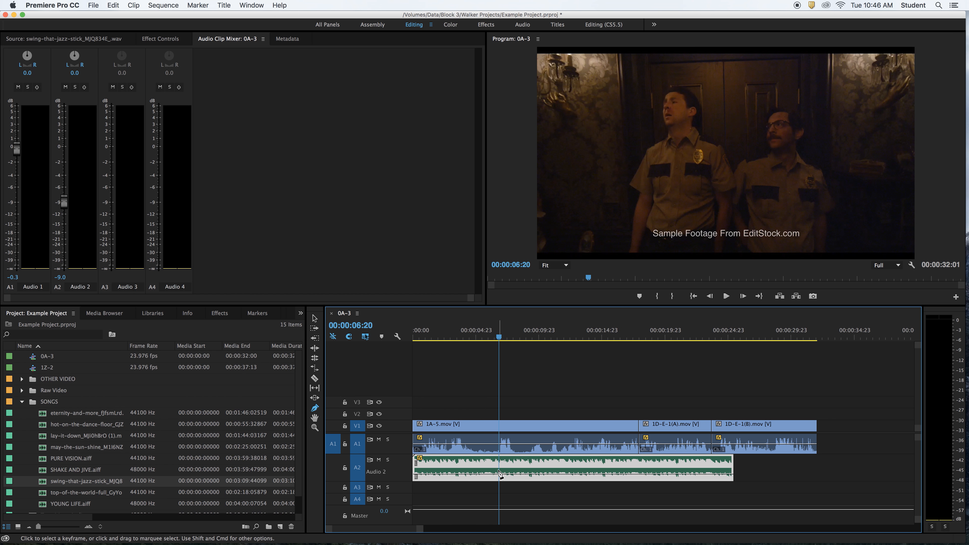
{"action": "left_click", "coordinate": [483, 475]}
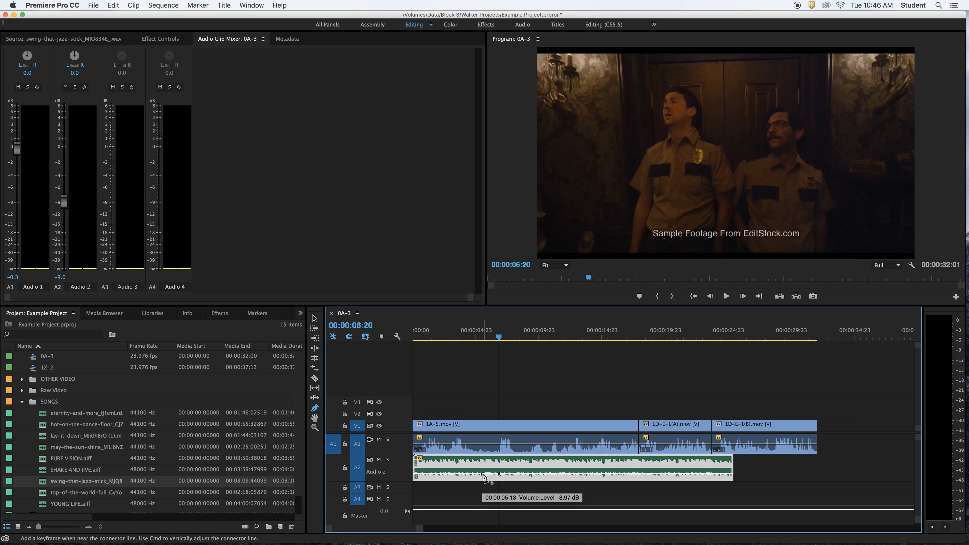
Try the song's 00:00:06:21 volume keyframe at about -25 dB and then about -16 dB, playing the sequence at each level
{"action": "key", "text": "="}
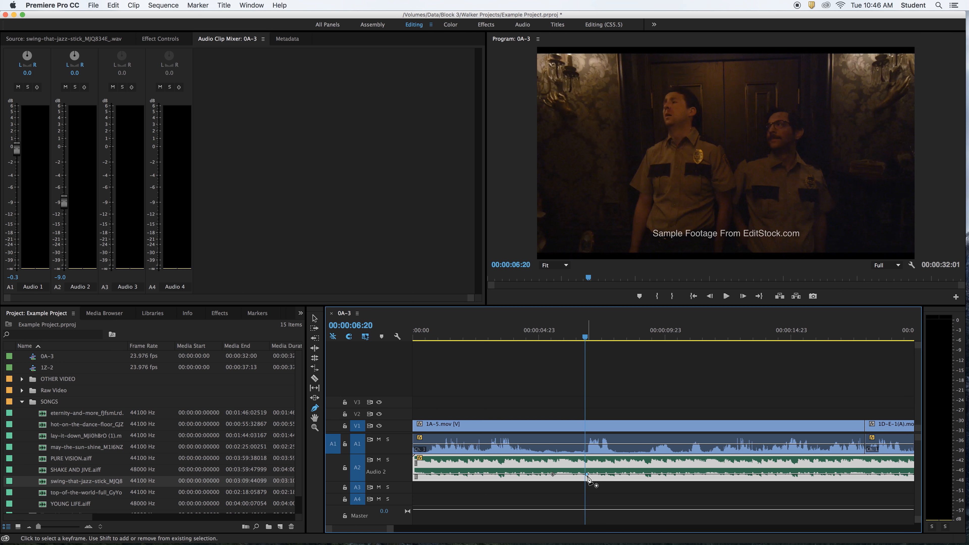
{"action": "left_click_drag", "start_coordinate": [587, 474], "coordinate": [587, 478]}
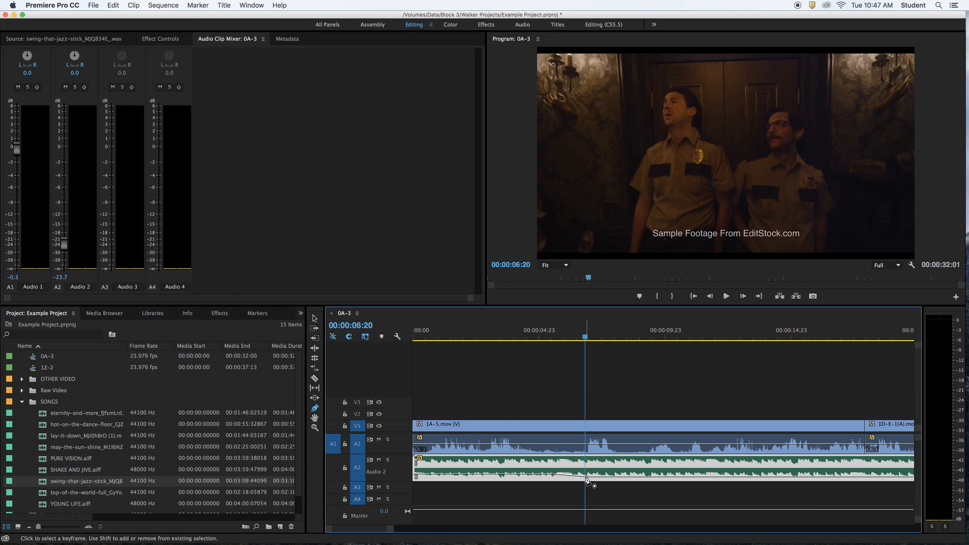
{"action": "key", "text": "space"}
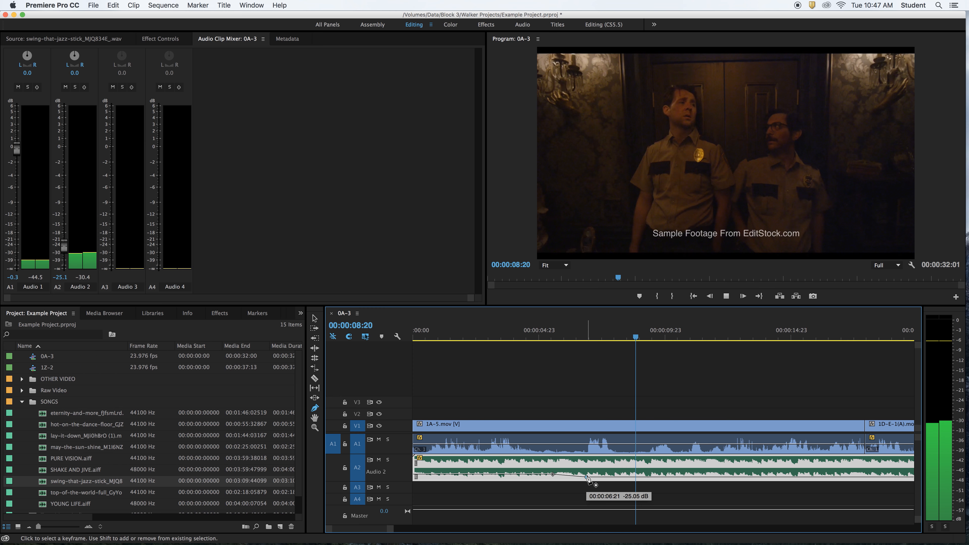
{"action": "left_click_drag", "start_coordinate": [587, 480], "coordinate": [586, 476]}
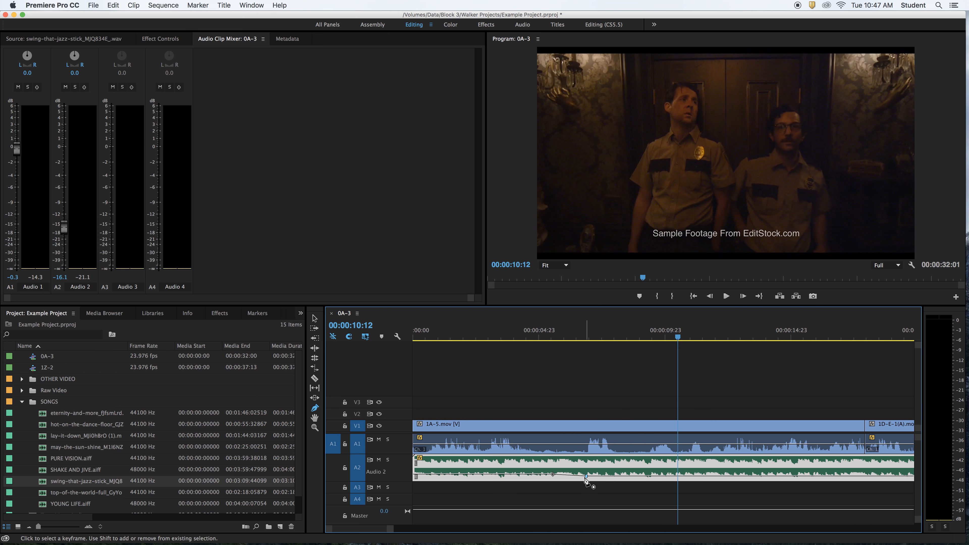
{"action": "key", "text": "space"}
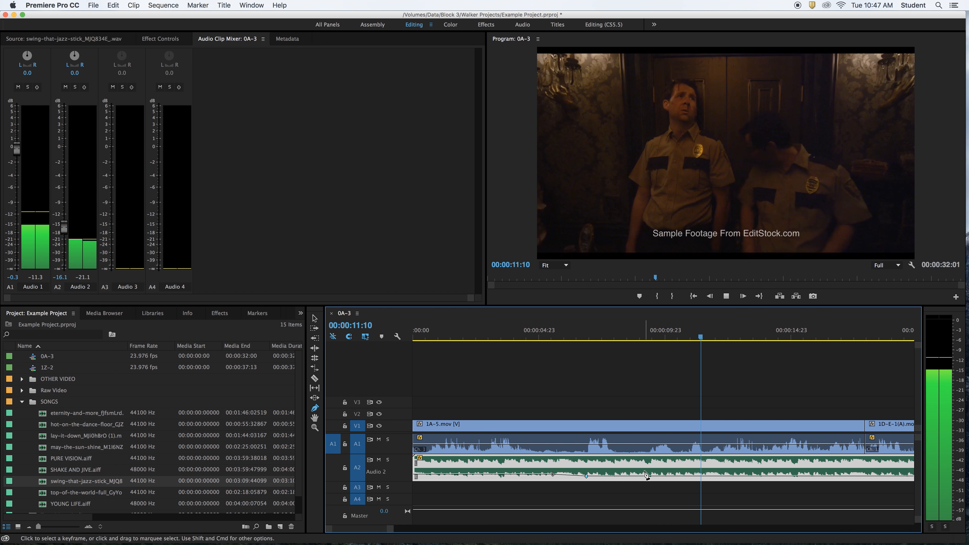
{"action": "key", "text": "space"}
Set the song's volume keyframe at 00:00:06:21 to -19.50 dB and play a short stretch of the result
{"action": "left_click", "coordinate": [586, 477]}
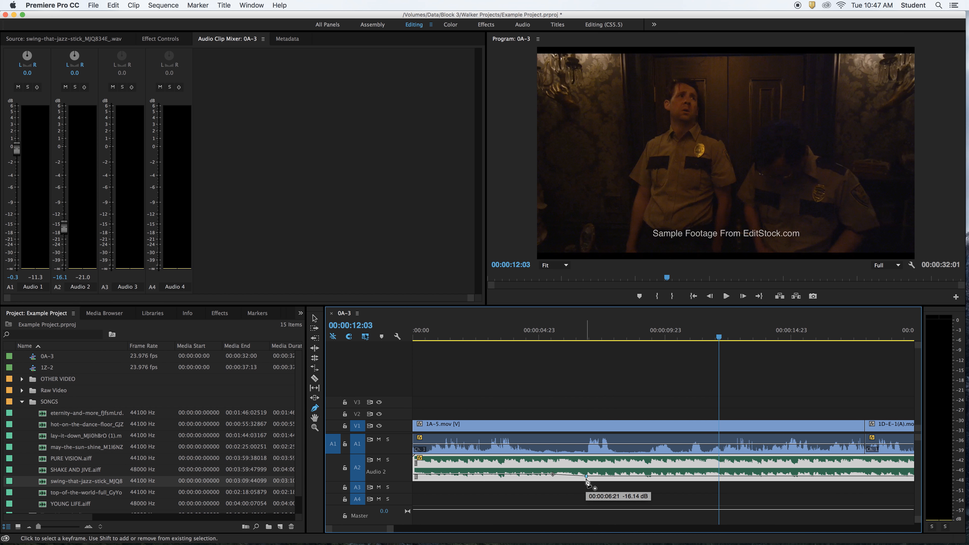
{"action": "left_click_drag", "start_coordinate": [587, 476], "coordinate": [586, 477]}
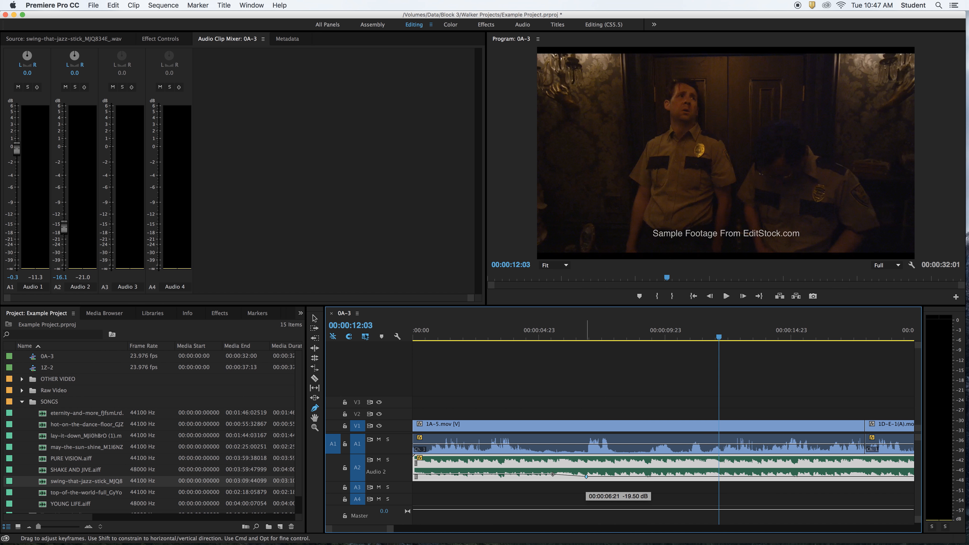
{"action": "key", "text": "space"}
{"action": "key", "text": "space"}
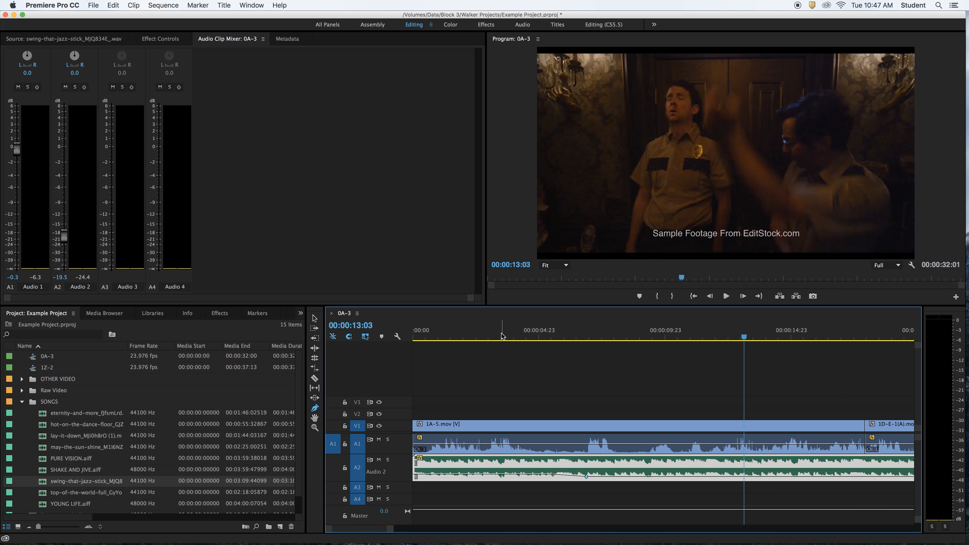
Play the sequence from the start through the volume drop to check the song's fade under the dialogue
{"action": "key", "text": "Home"}
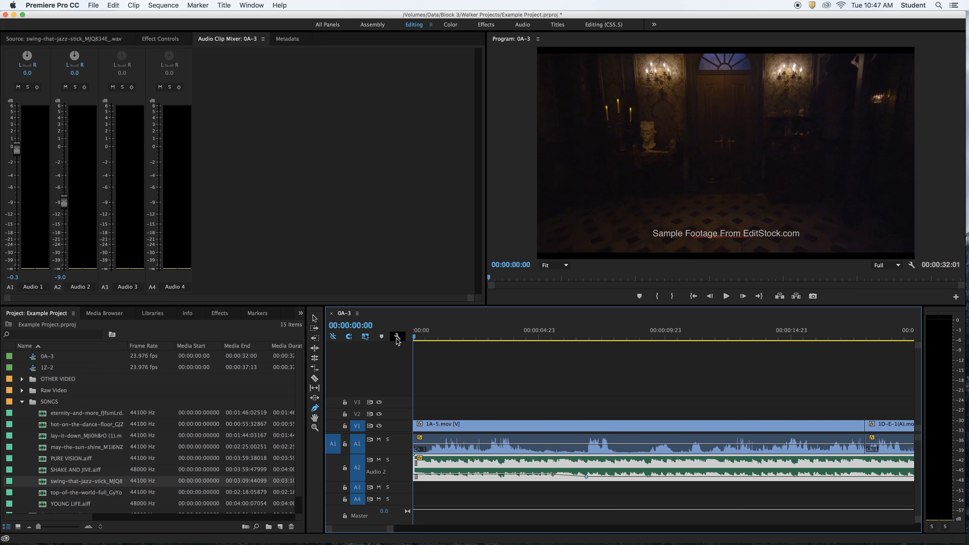
{"action": "key", "text": "space"}
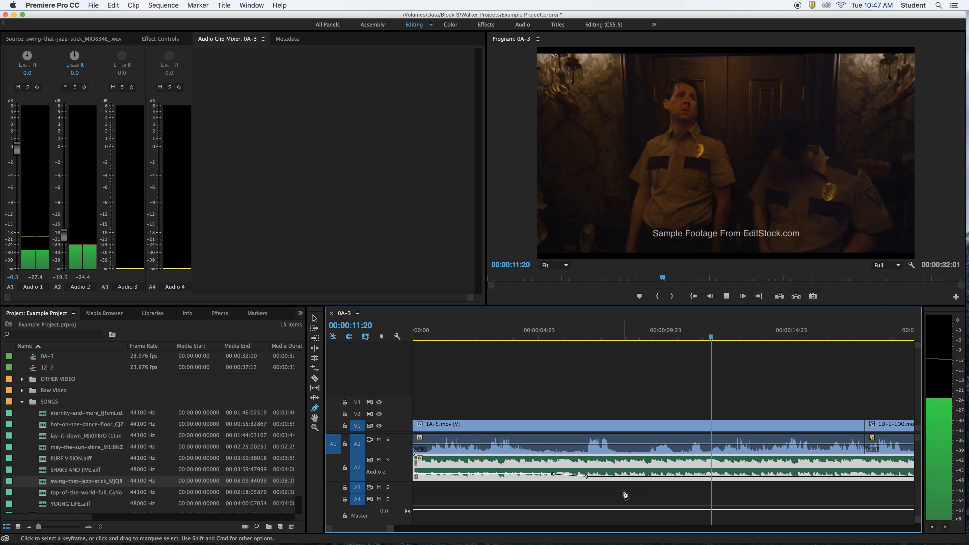
{"action": "key", "text": "space"}
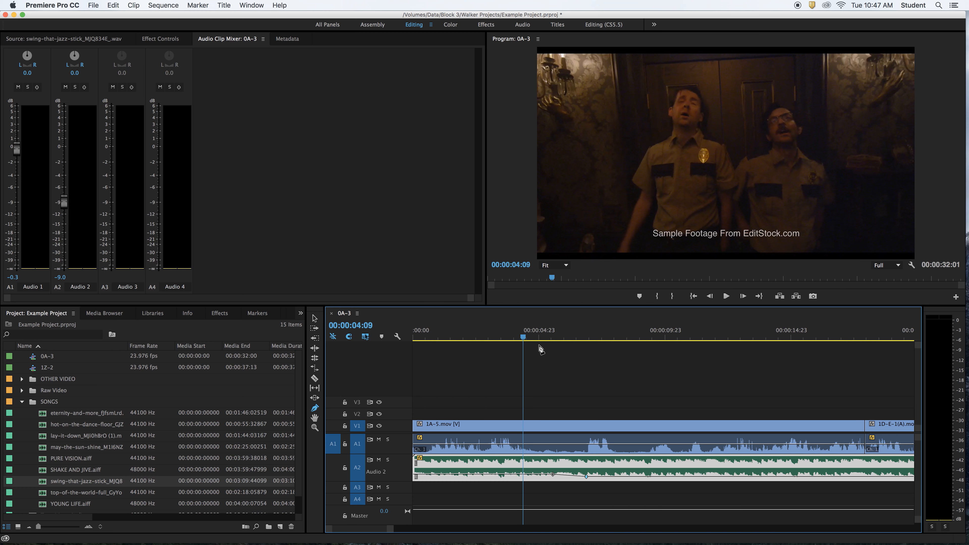
Add three more Pen tool keyframes to the song between about 10 and 12.5 seconds, shaping a volume peak that falls to silence
{"action": "left_click", "coordinate": [568, 369]}
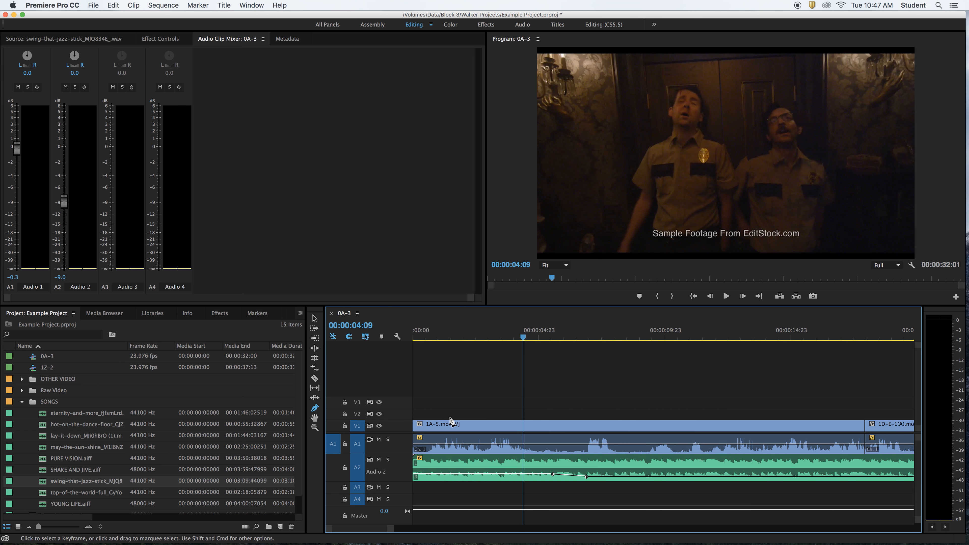
{"action": "left_click", "coordinate": [315, 408]}
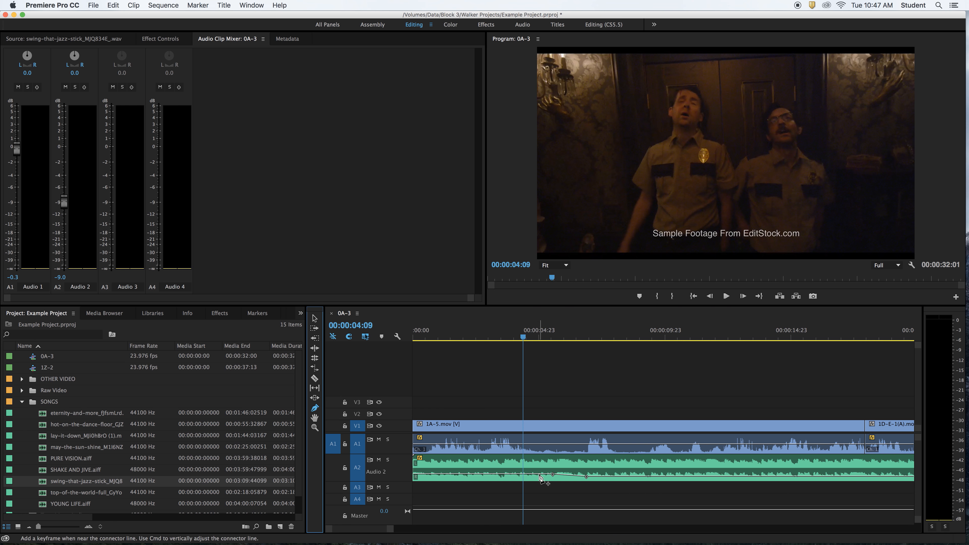
{"action": "left_click", "coordinate": [661, 477]}
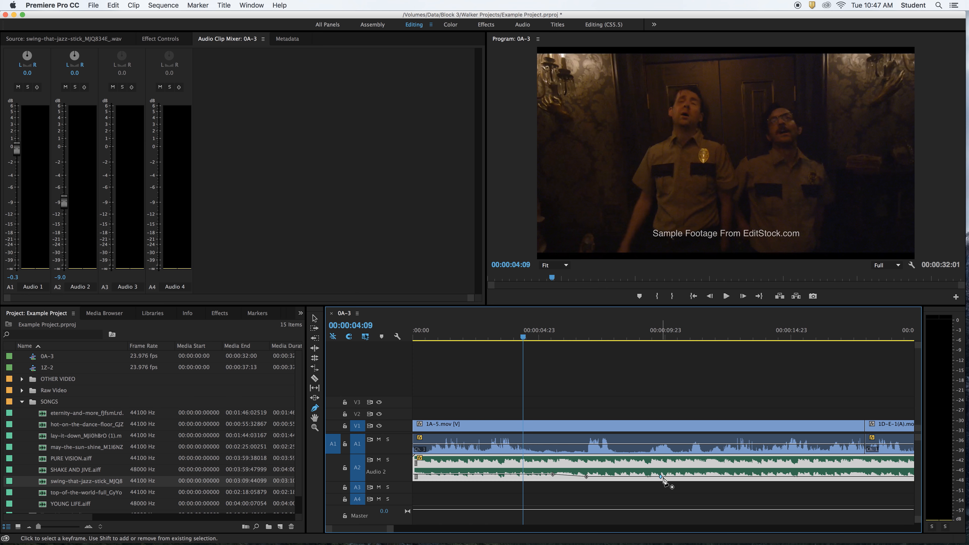
{"action": "left_click_drag", "start_coordinate": [686, 476], "coordinate": [726, 477]}
Play the sequence across the new keyframes to hear the song rise and fall
{"action": "key", "text": "space"}
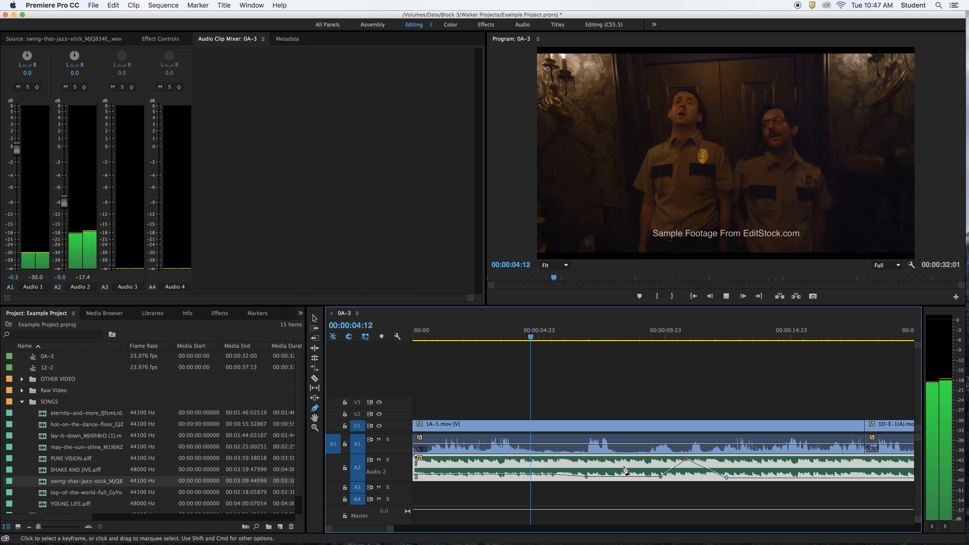
{"action": "key", "text": "space"}
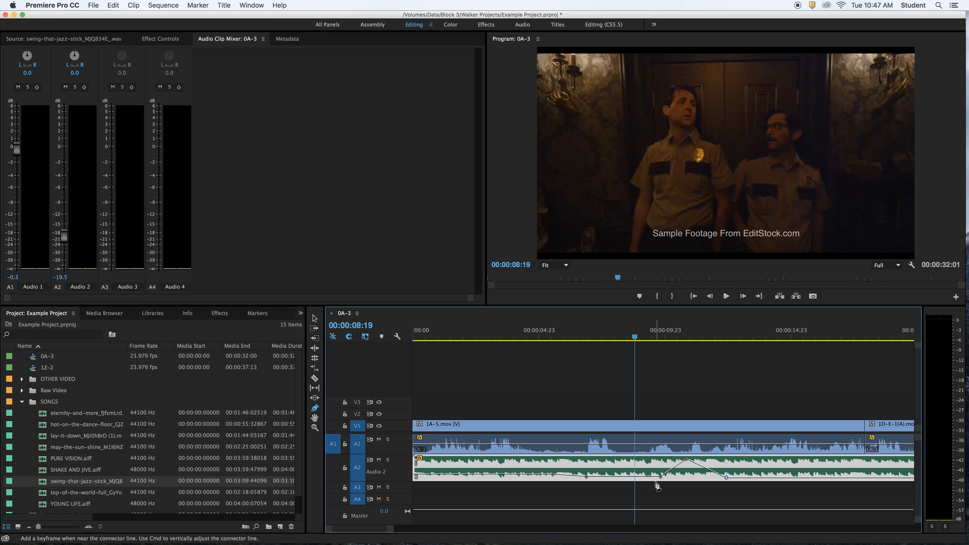
{"action": "key", "text": "space"}
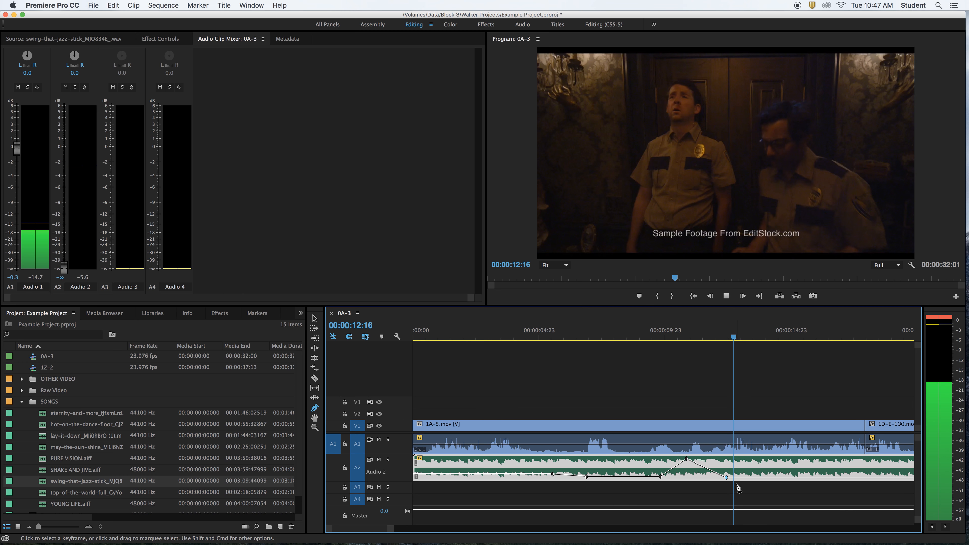
Delete the three Pen tool keyframes that form the song's volume peak between about 10 and 12.5 seconds
{"action": "key", "text": "Delete"}
{"action": "key", "text": "Delete"}
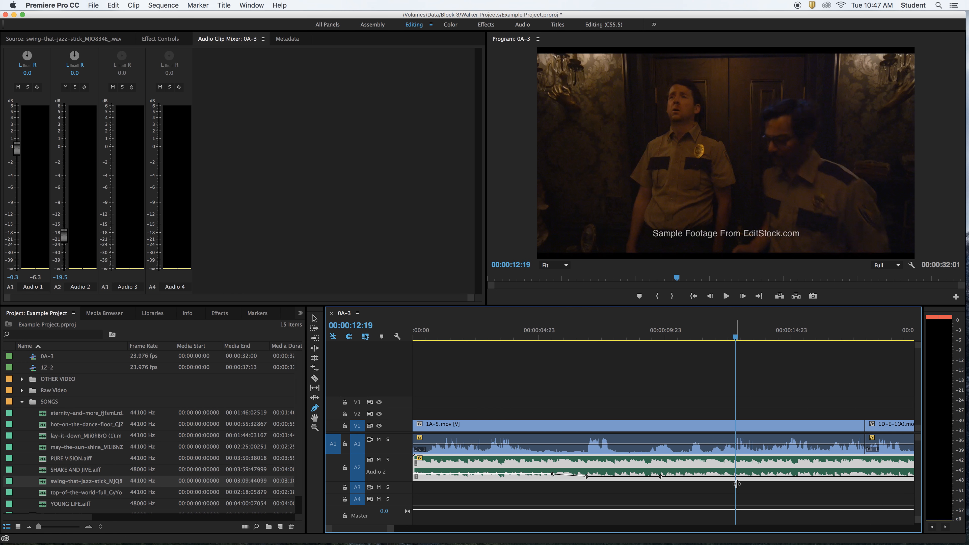
{"action": "key", "text": "Delete"}
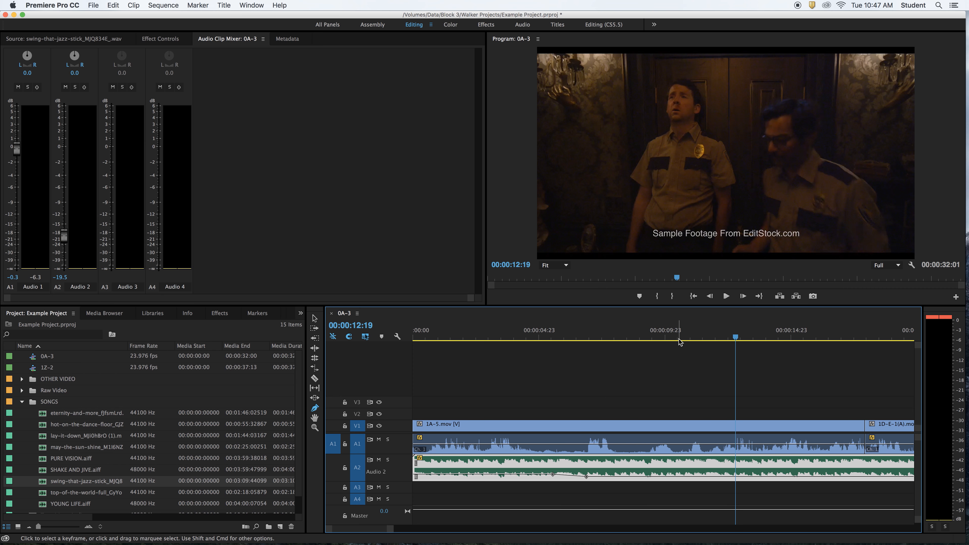
Add a Pen tool volume keyframe to the 1A-5 dialogue clip at 00:00:09:03 and play the quiet line that follows
{"action": "left_click_drag", "start_coordinate": [679, 341], "coordinate": [643, 338]}
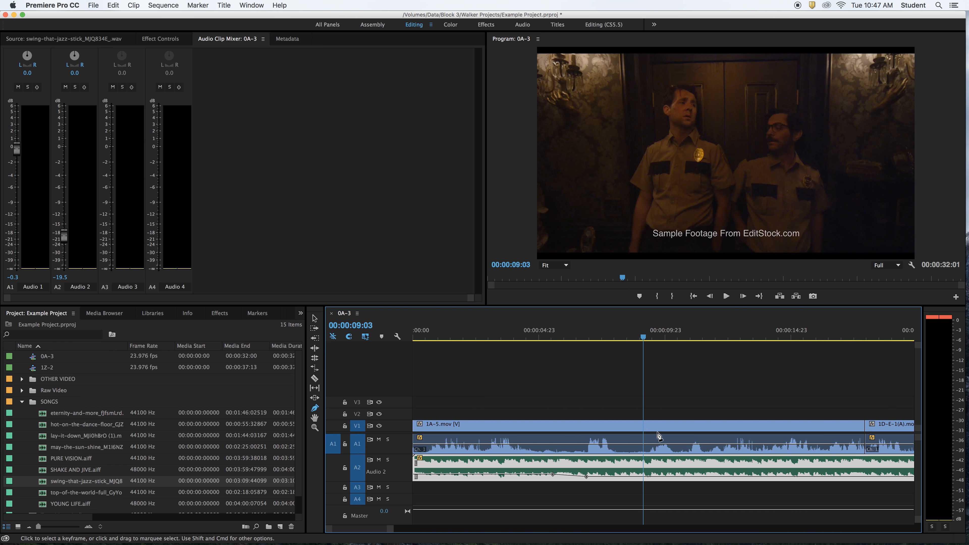
{"action": "left_click", "coordinate": [642, 444]}
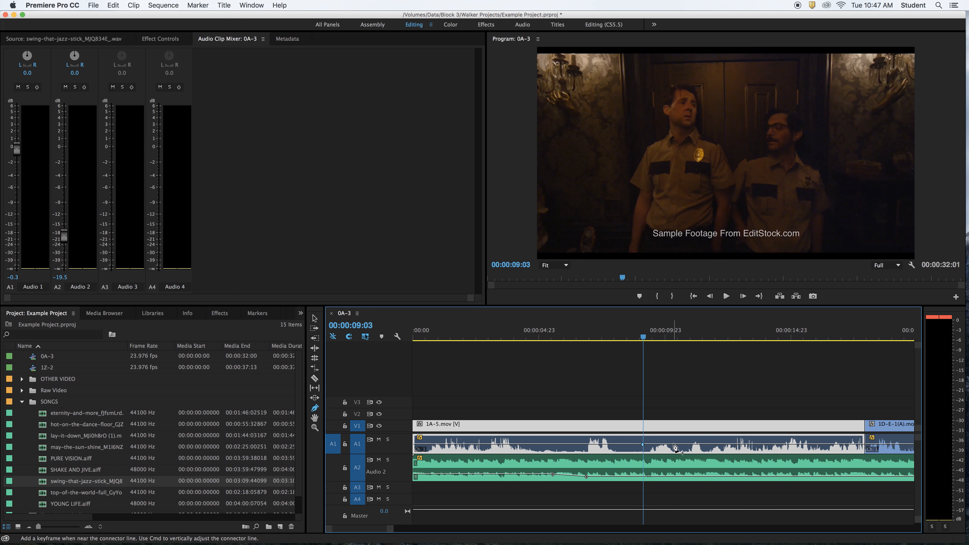
{"action": "key", "text": "space"}
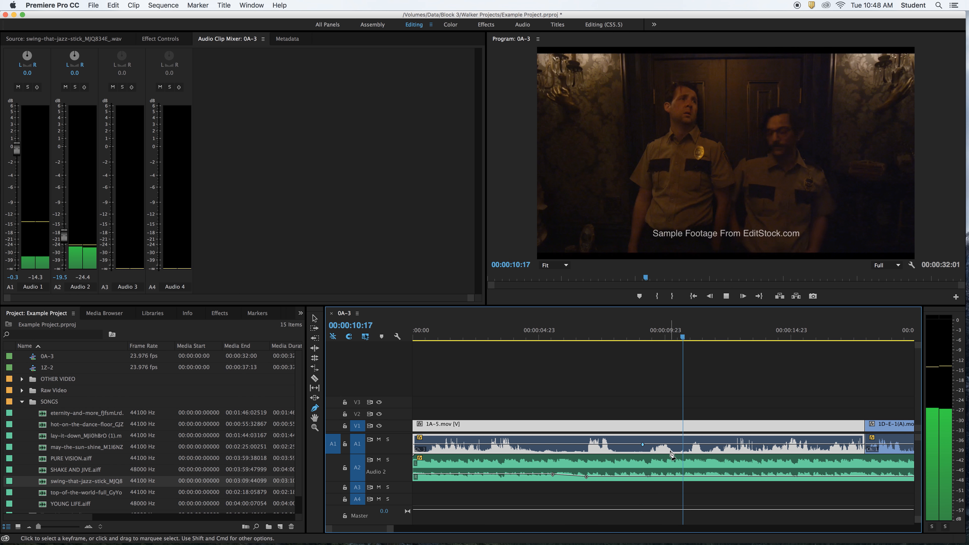
{"action": "key", "text": "space"}
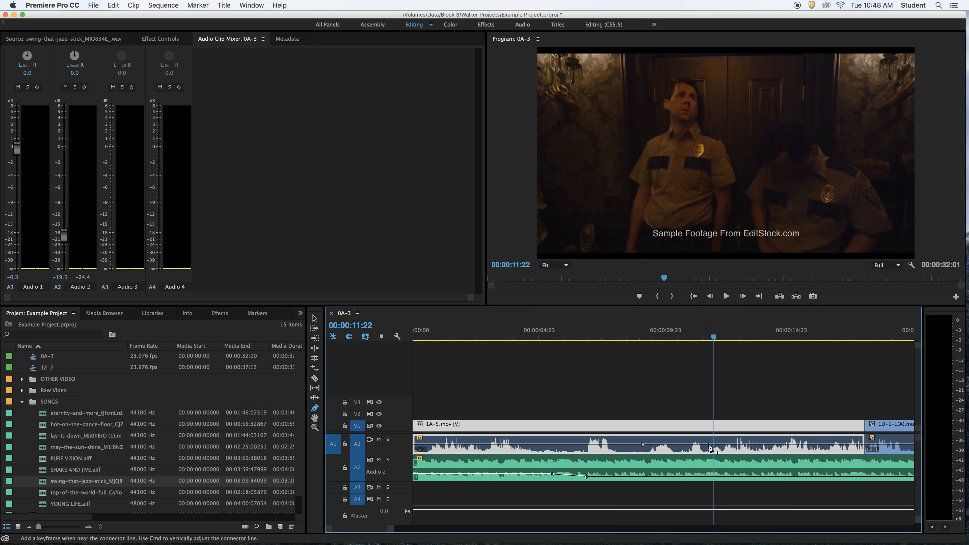
Add three more volume keyframes to the 1A-5 dialogue up to about 11.5 seconds, raising the two middle ones to boost the quiet line
{"action": "left_click", "coordinate": [708, 444]}
{"action": "left_click", "coordinate": [655, 444]}
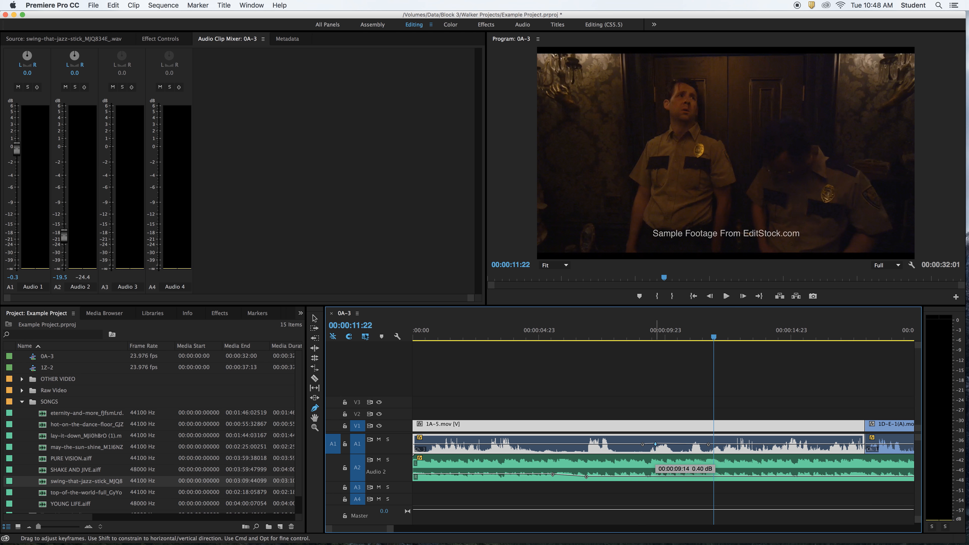
{"action": "left_click_drag", "start_coordinate": [655, 444], "coordinate": [654, 440]}
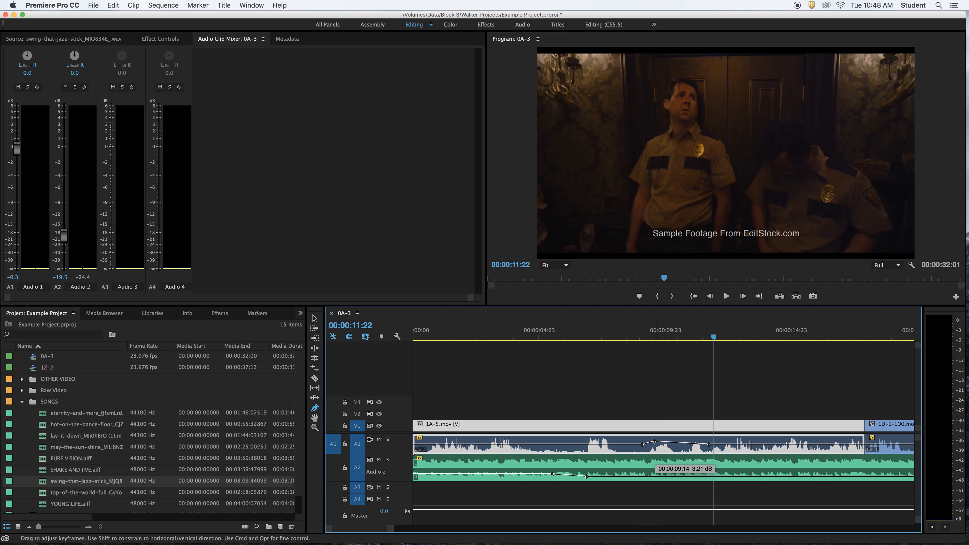
{"action": "left_click", "coordinate": [697, 443]}
{"action": "left_click_drag", "start_coordinate": [697, 442], "coordinate": [697, 441]}
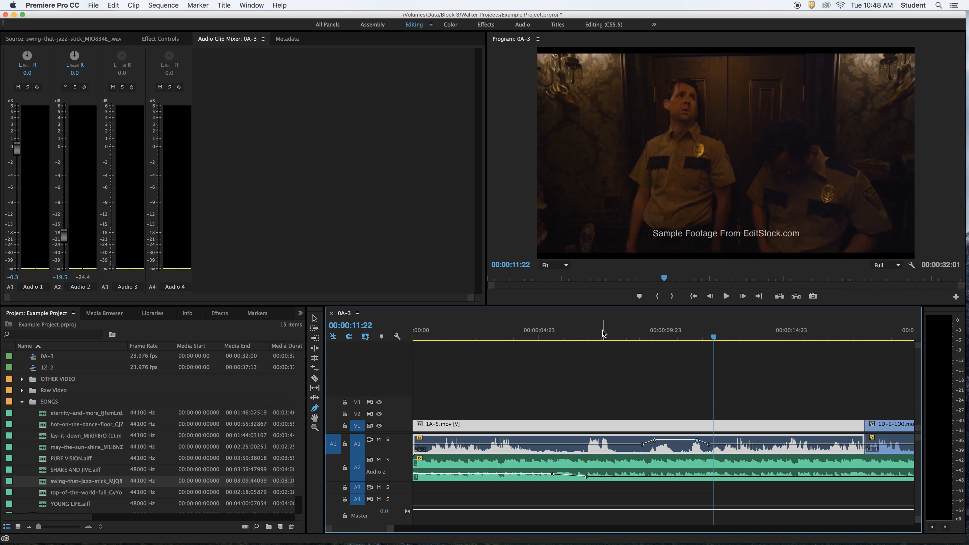
Play the sequence from about 9 seconds through the raised dialogue to check its level, finishing with the clips deselected
{"action": "left_click", "coordinate": [644, 336]}
{"action": "key", "text": "space"}
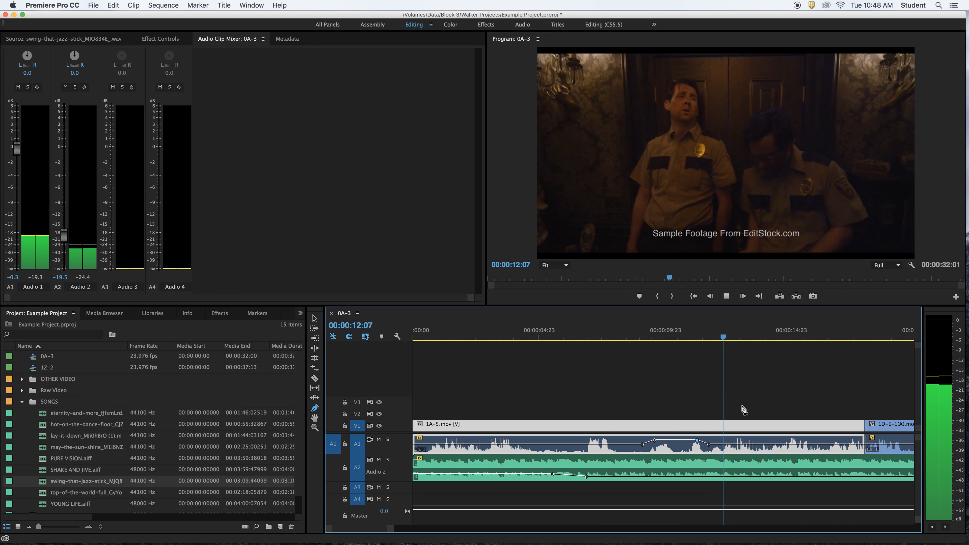
{"action": "key", "text": "space"}
{"action": "left_click", "coordinate": [670, 378]}
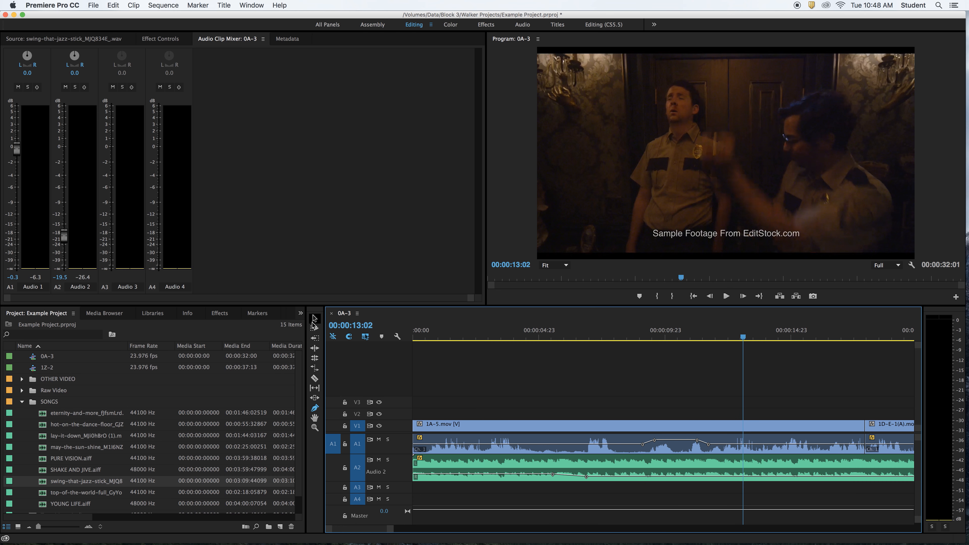
Switch from the Pen tool back to the Selection tool
{"action": "left_click", "coordinate": [314, 410]}
{"action": "left_click", "coordinate": [639, 391]}
{"action": "left_click", "coordinate": [314, 320]}
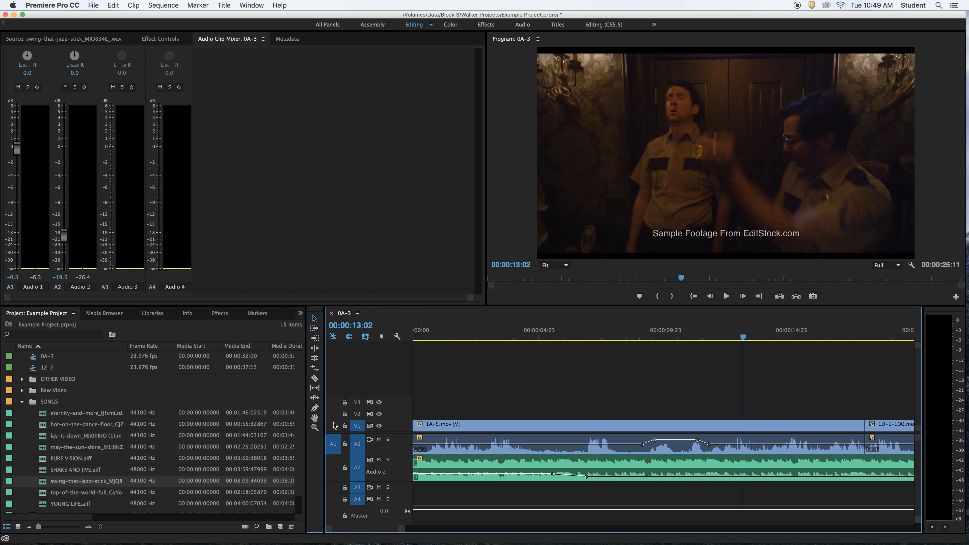
{"action": "left_click", "coordinate": [314, 409]}
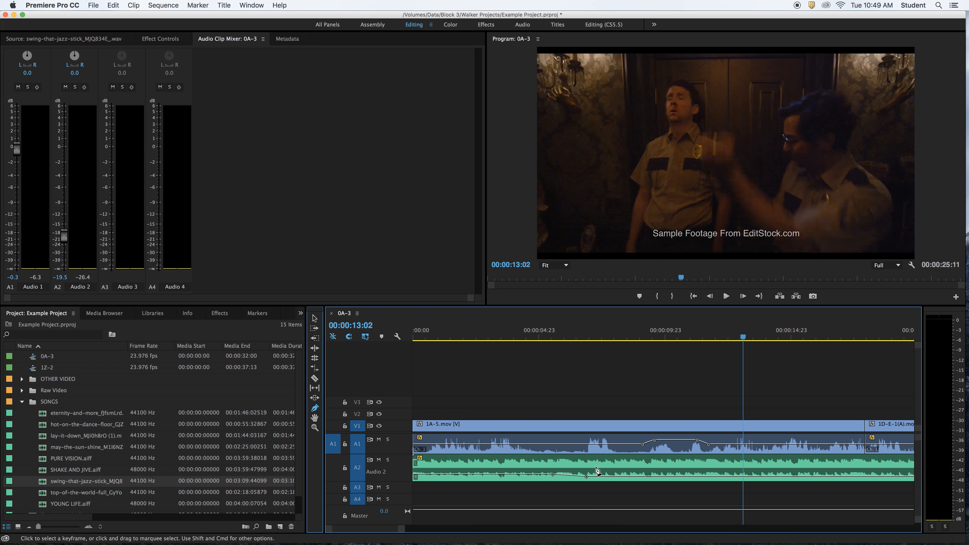
{"action": "left_click", "coordinate": [314, 320]}
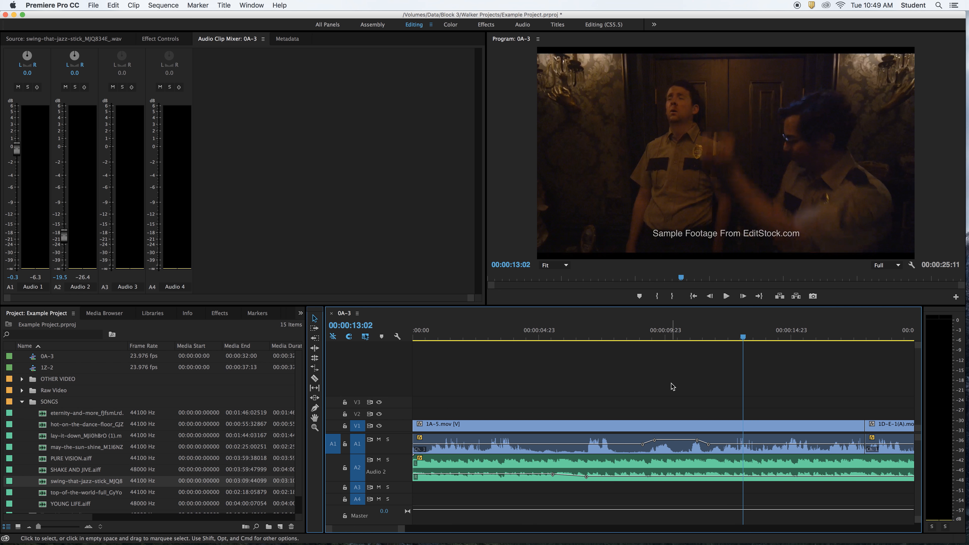
Zoom the timeline out to show the whole sequence and raise the computer's output volume
{"action": "key", "text": "minus"}
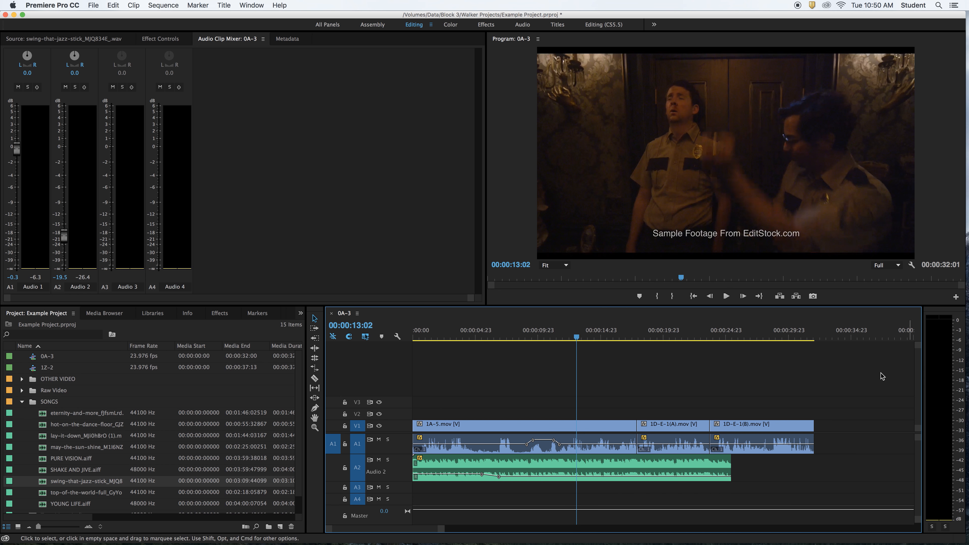
{"action": "key", "text": "XF86AudioRaiseVolume"}
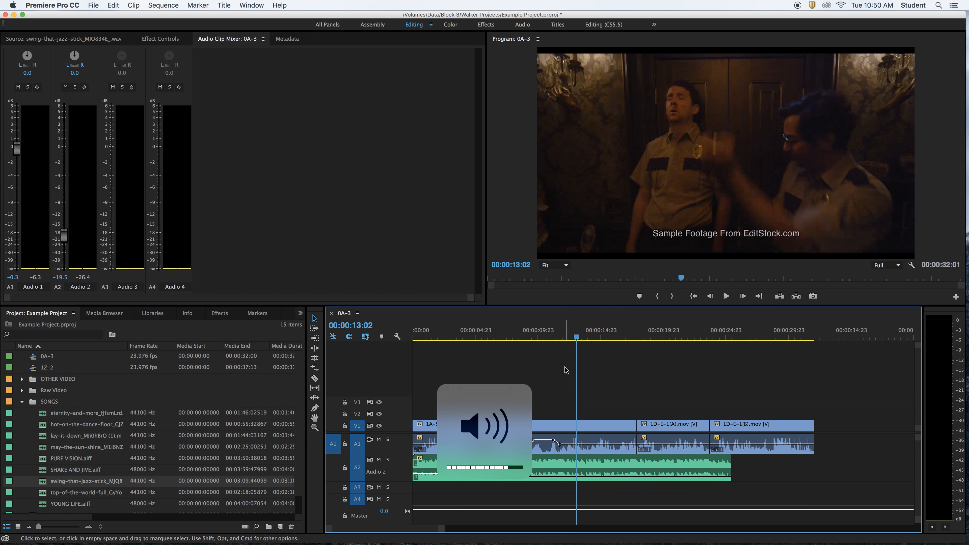